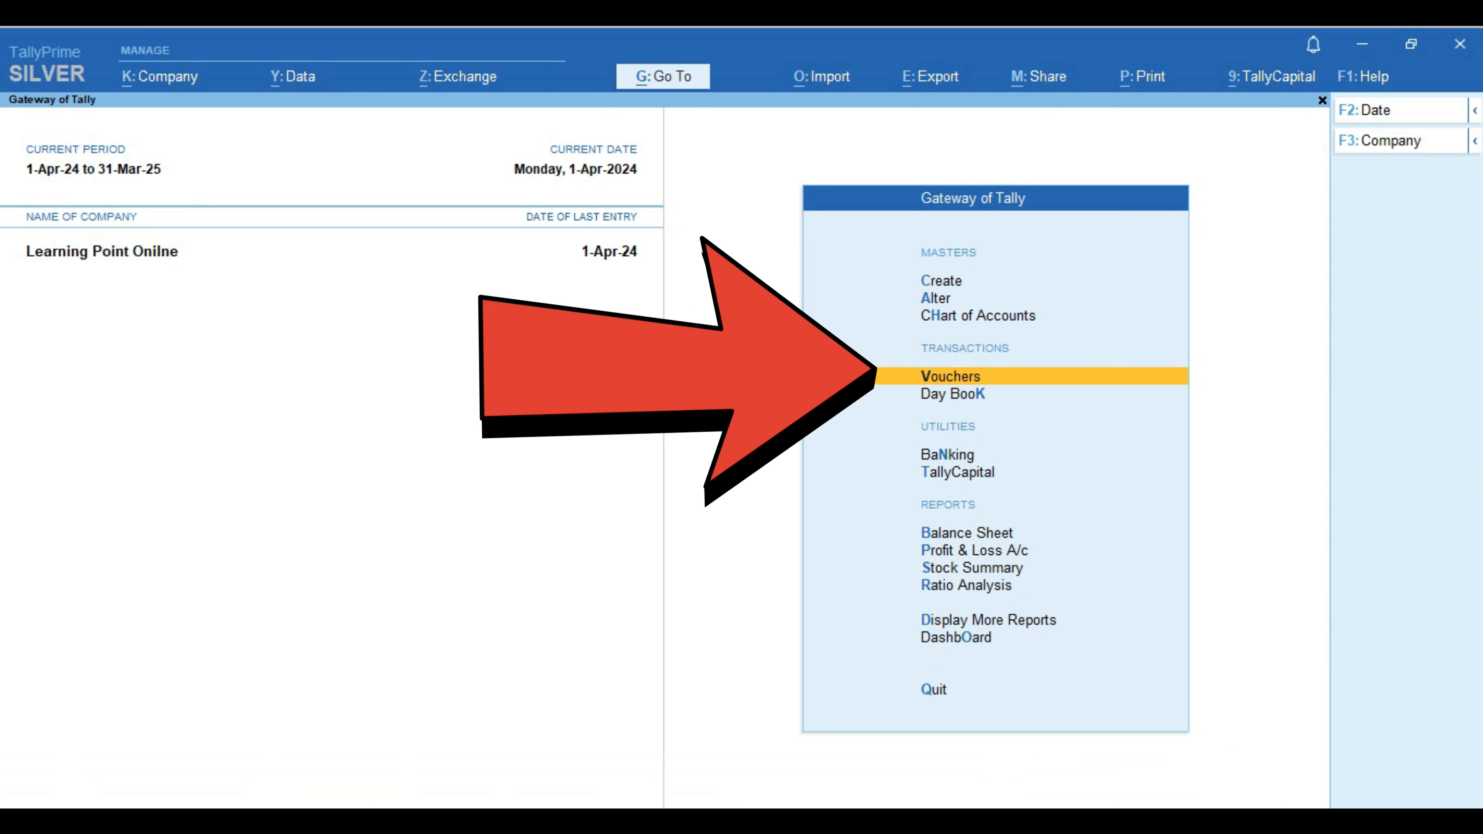
Start a purchase voucher with supplier invoice number 12 dated 1-Apr-24.
key("Return")
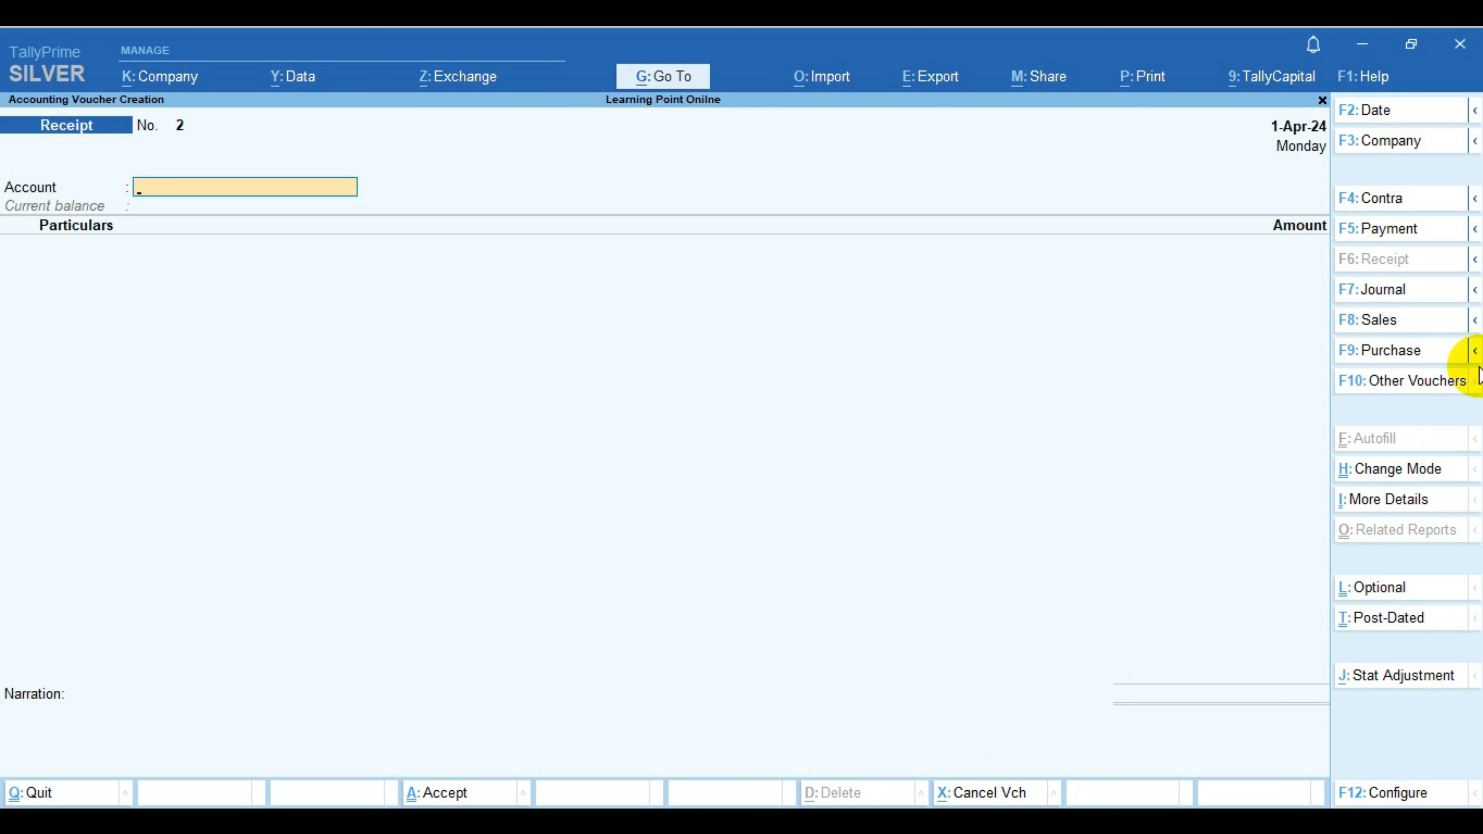
left_click(1399, 349)
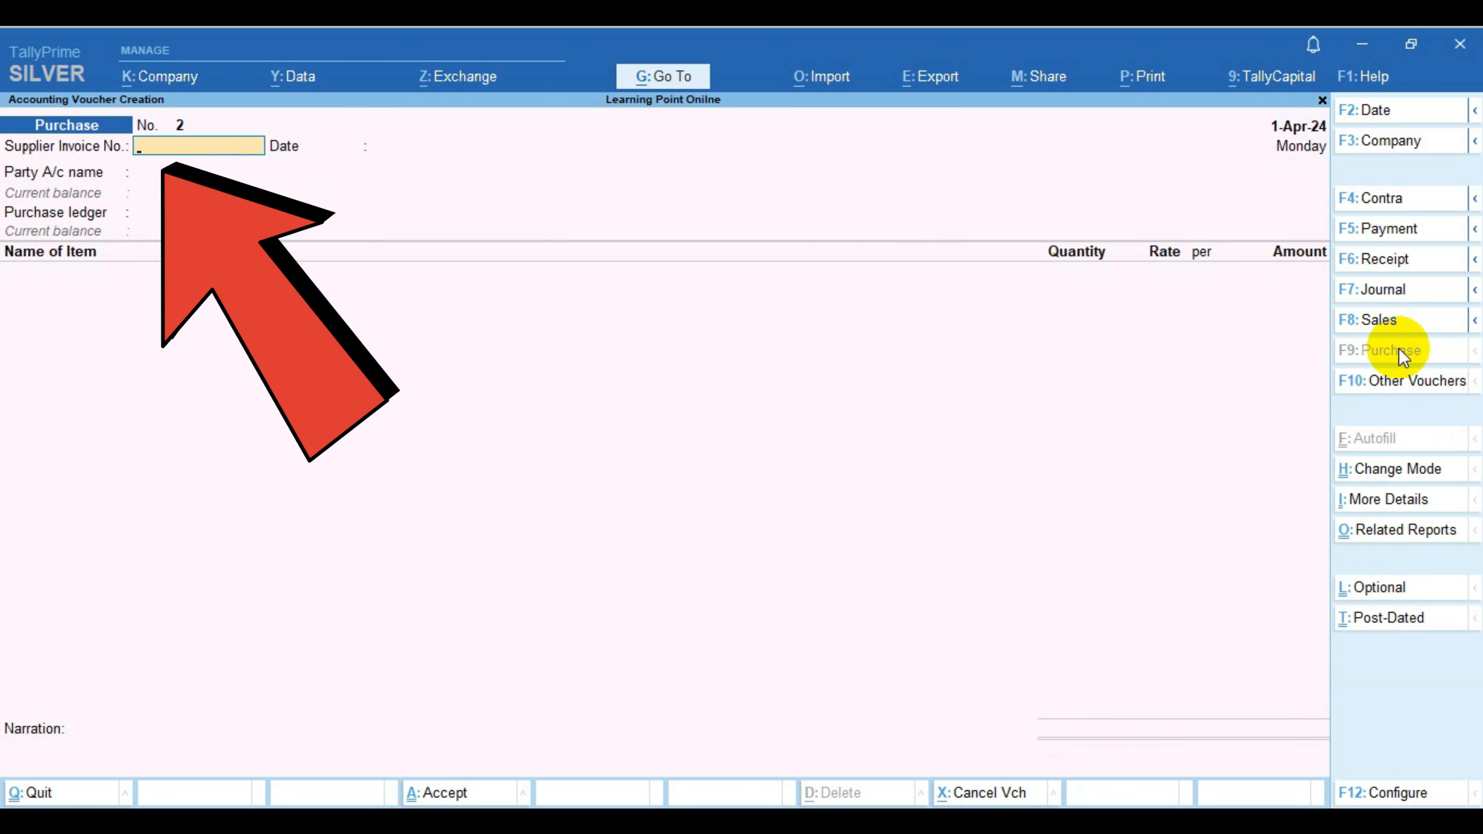
type("12")
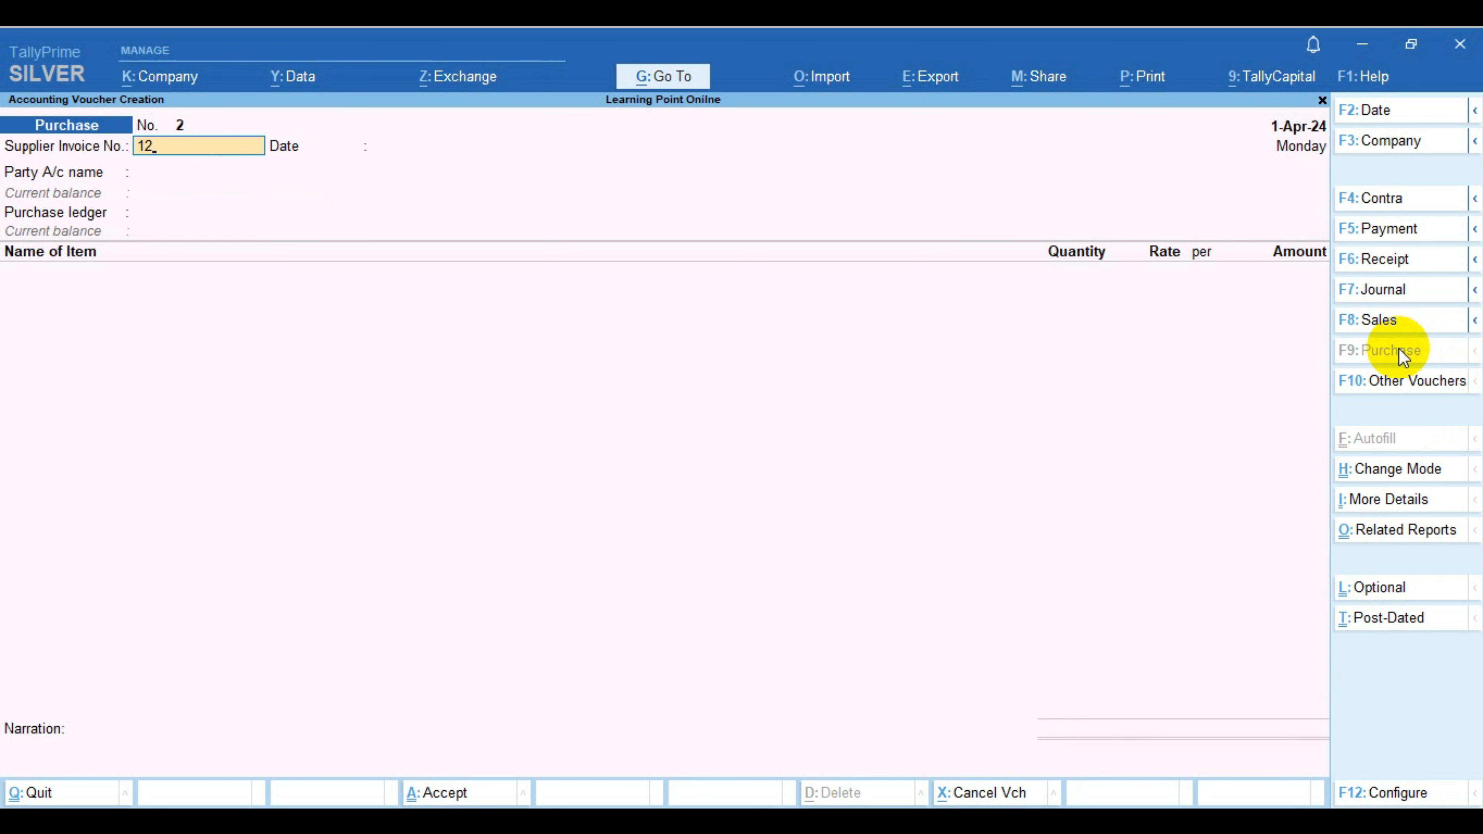
key("Return")
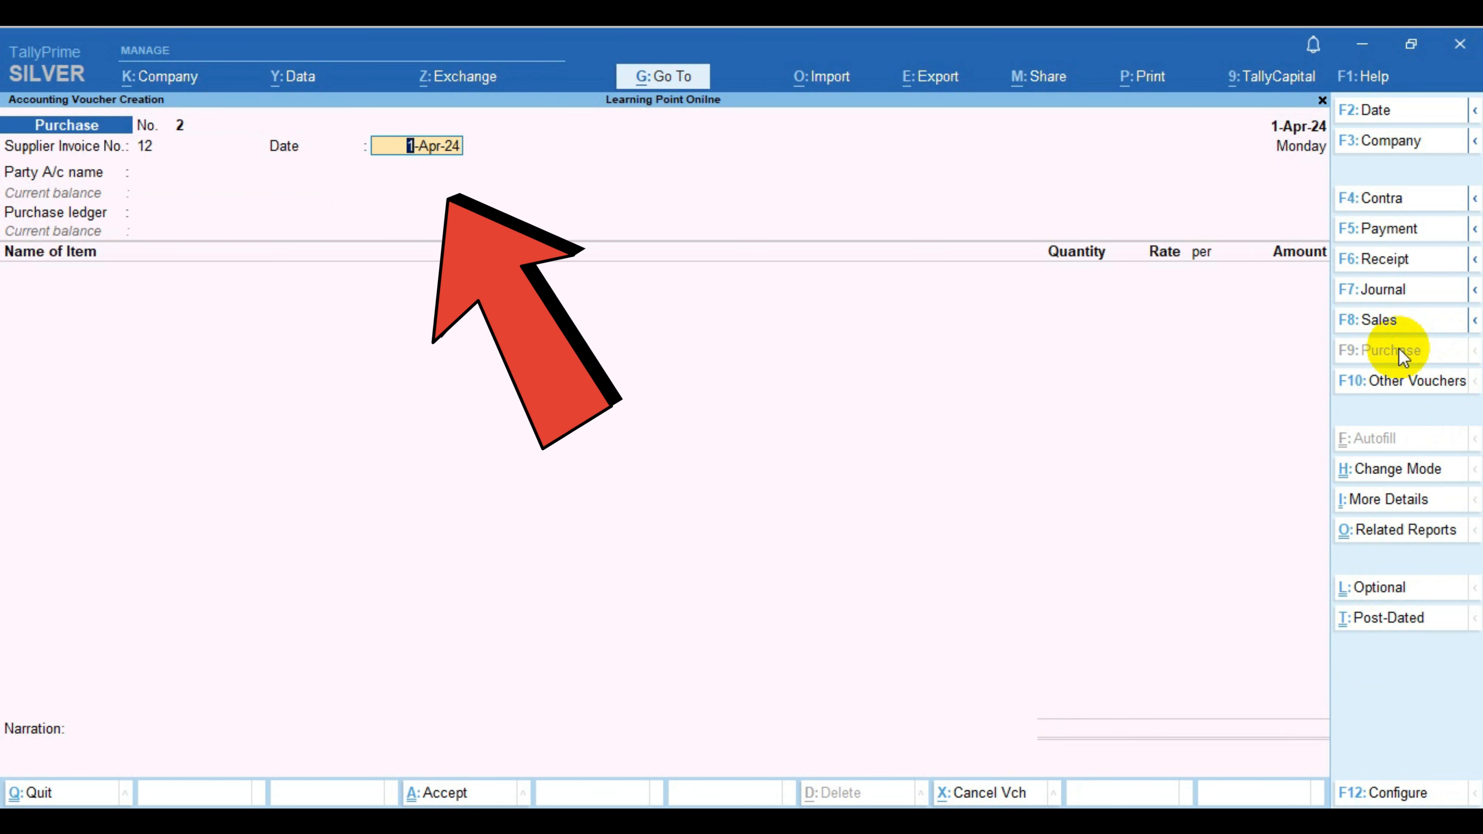
key("Return")
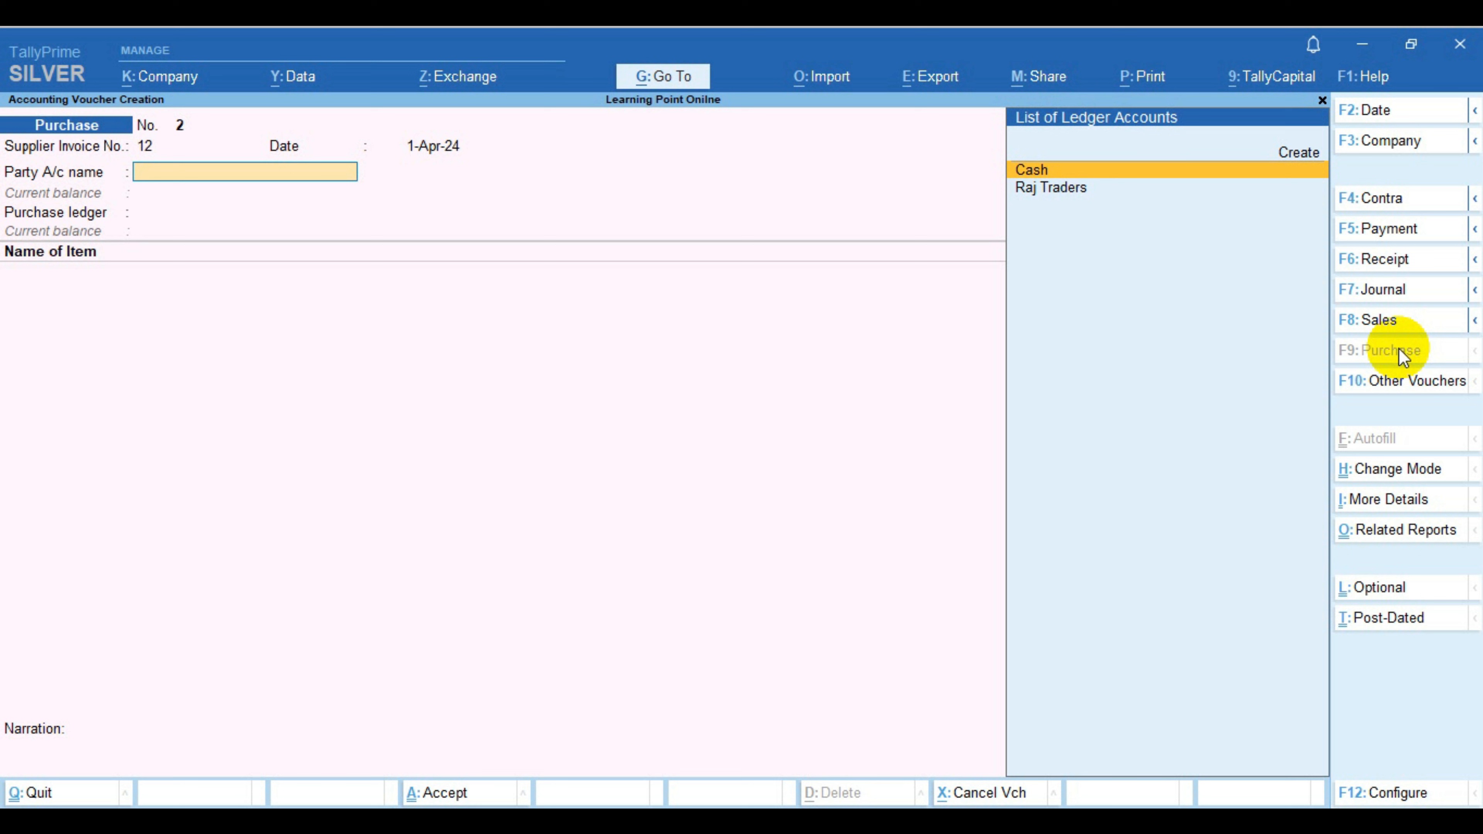
Create the party ledger COMPUTER HUB under Sundry Creditors, keeping the default bill-by-bill and credit settings, and save it.
key("Up")
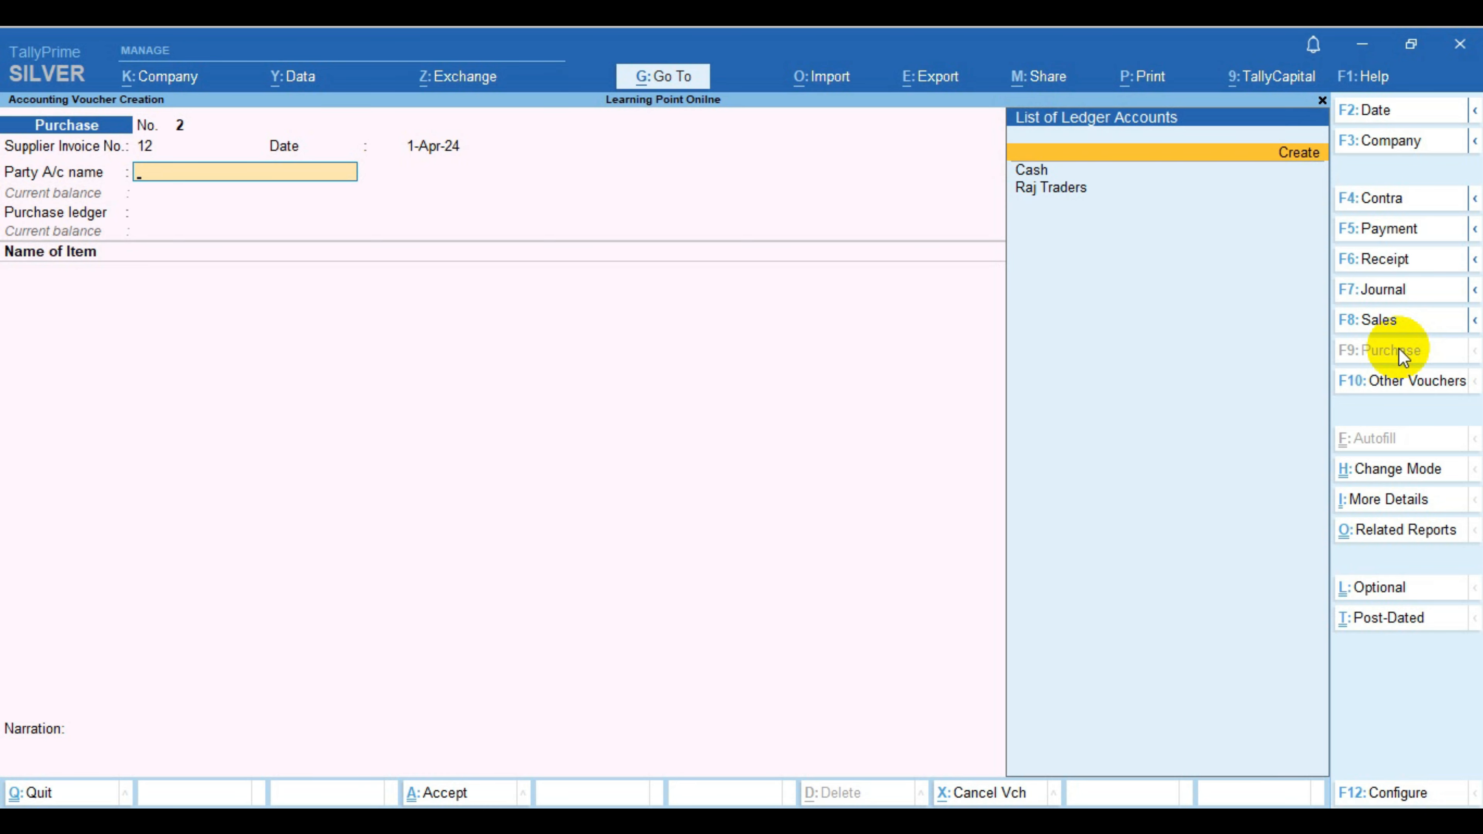
key("Return")
type("COMPUTER HUB")
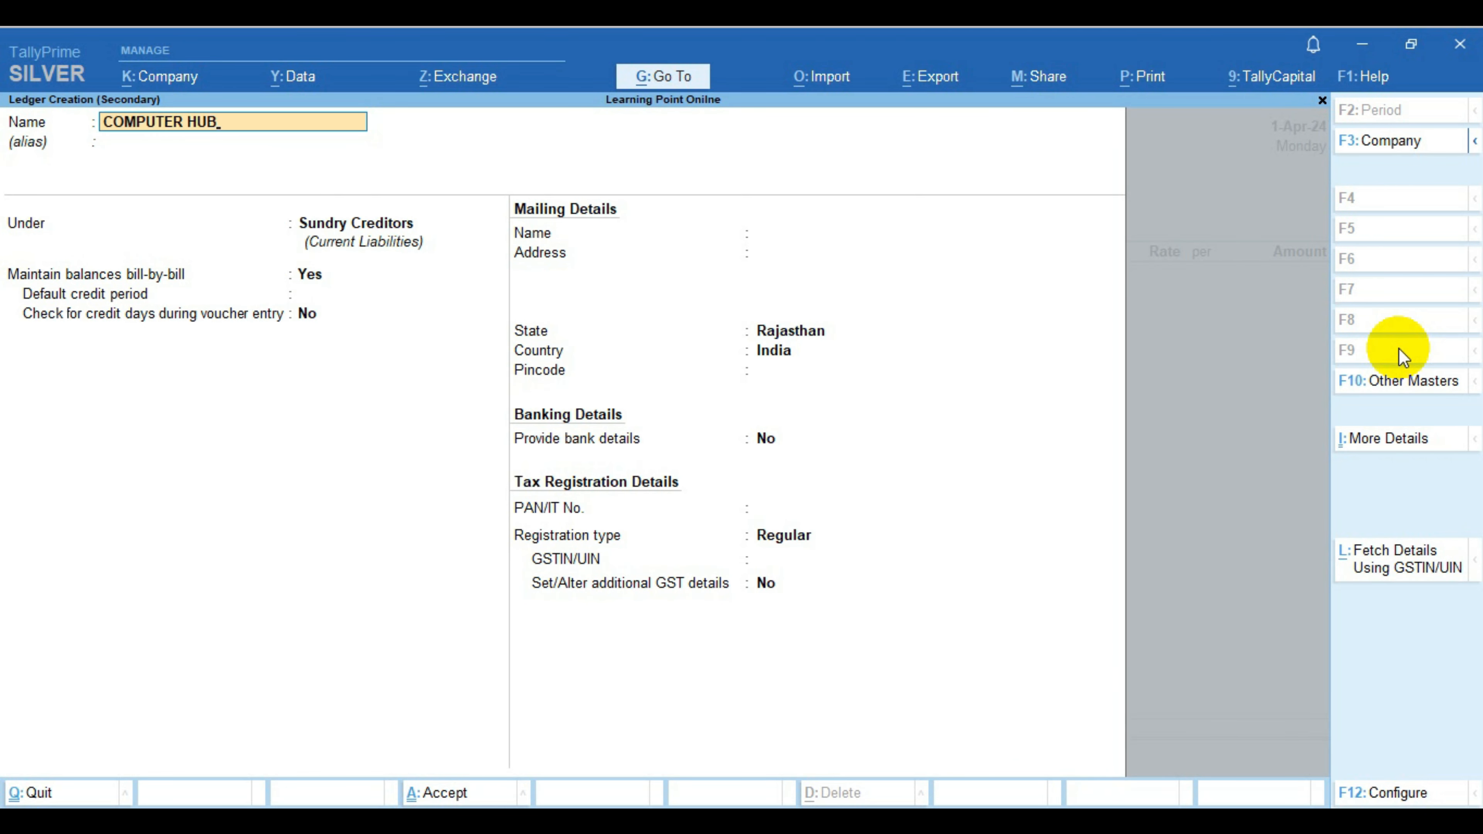
key("Return")
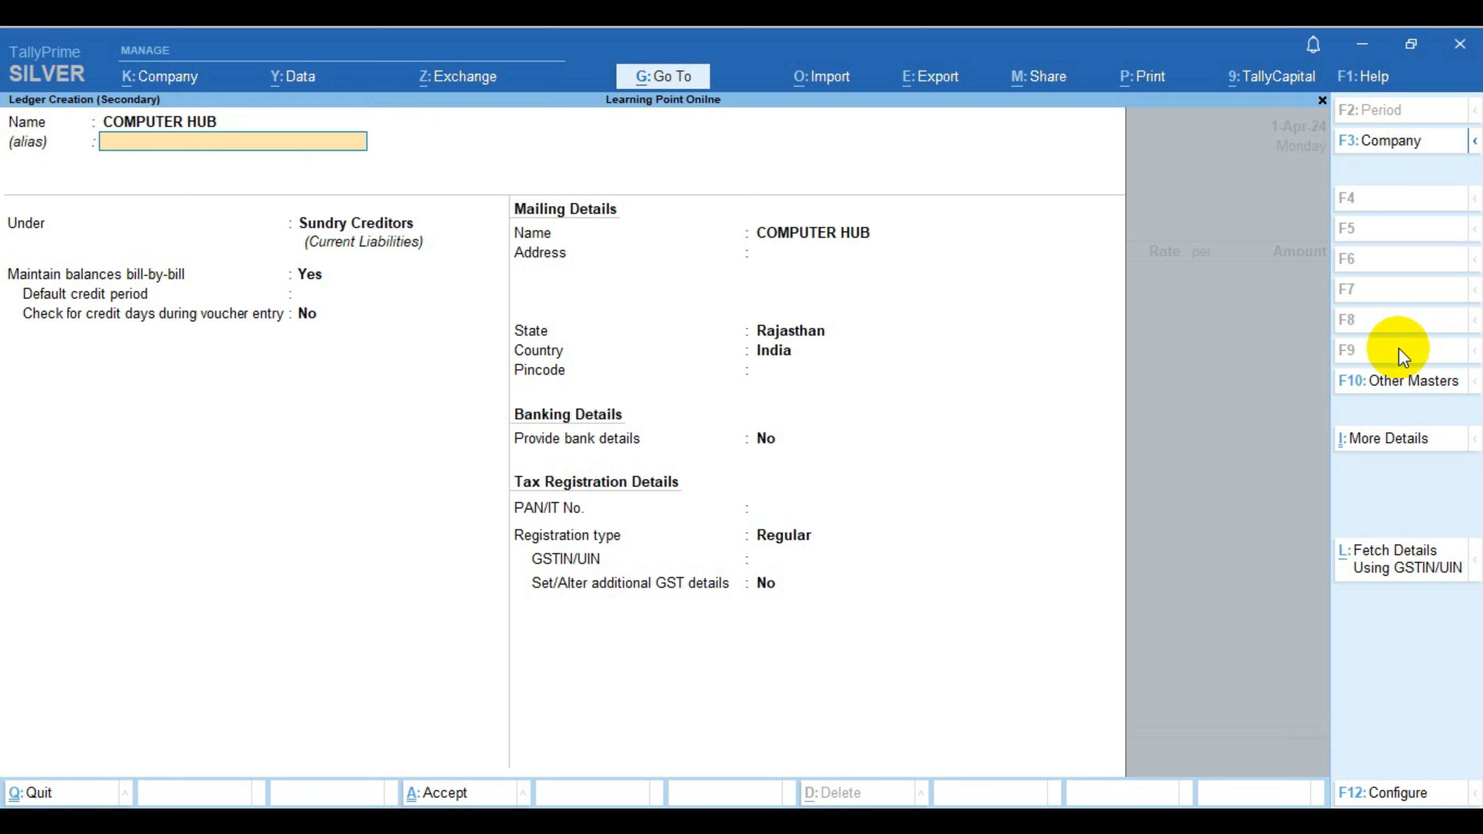
key("Return")
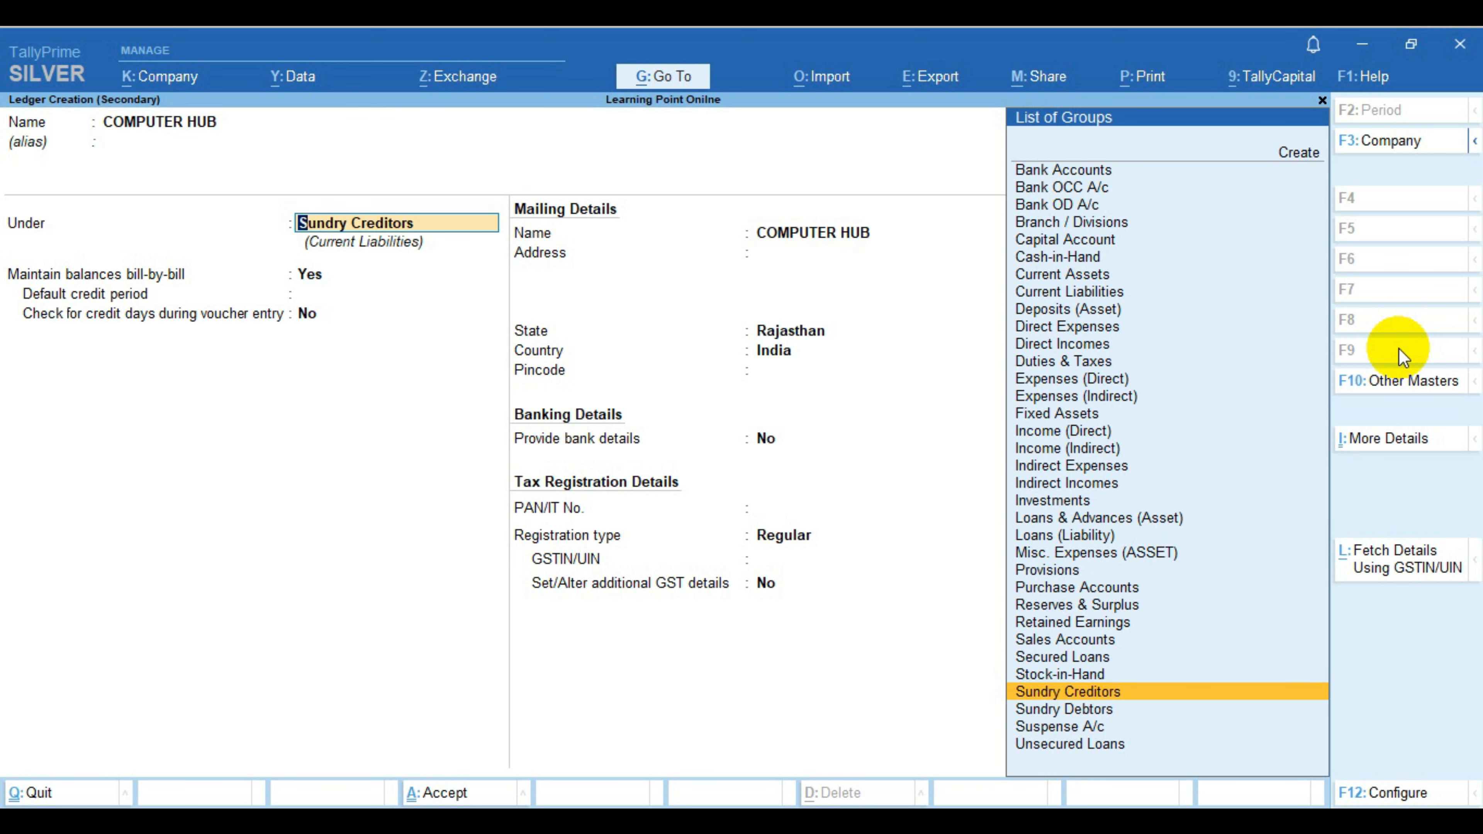
key("Return")
key("Return")
key("Return")
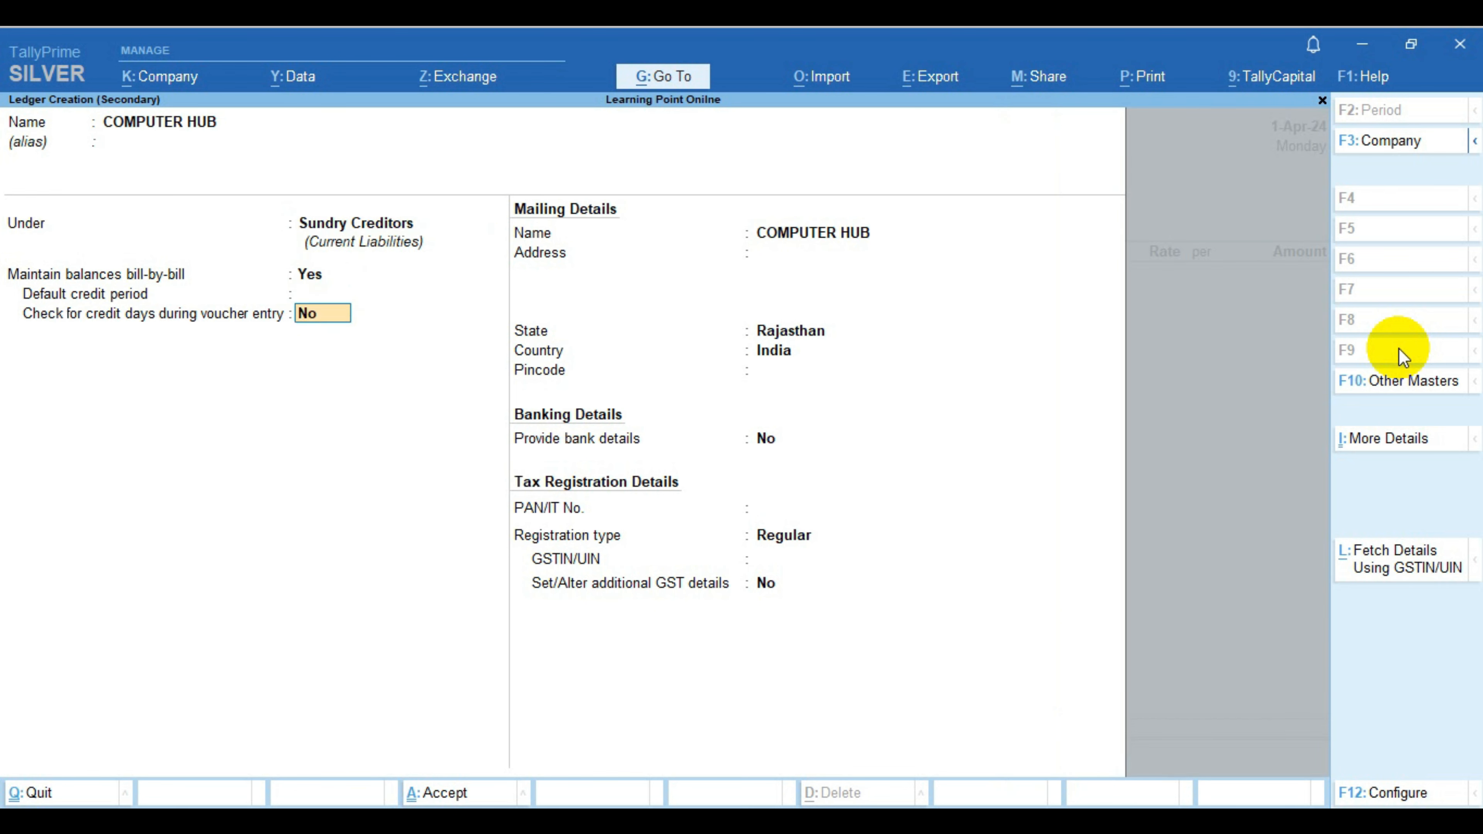
key("Return")
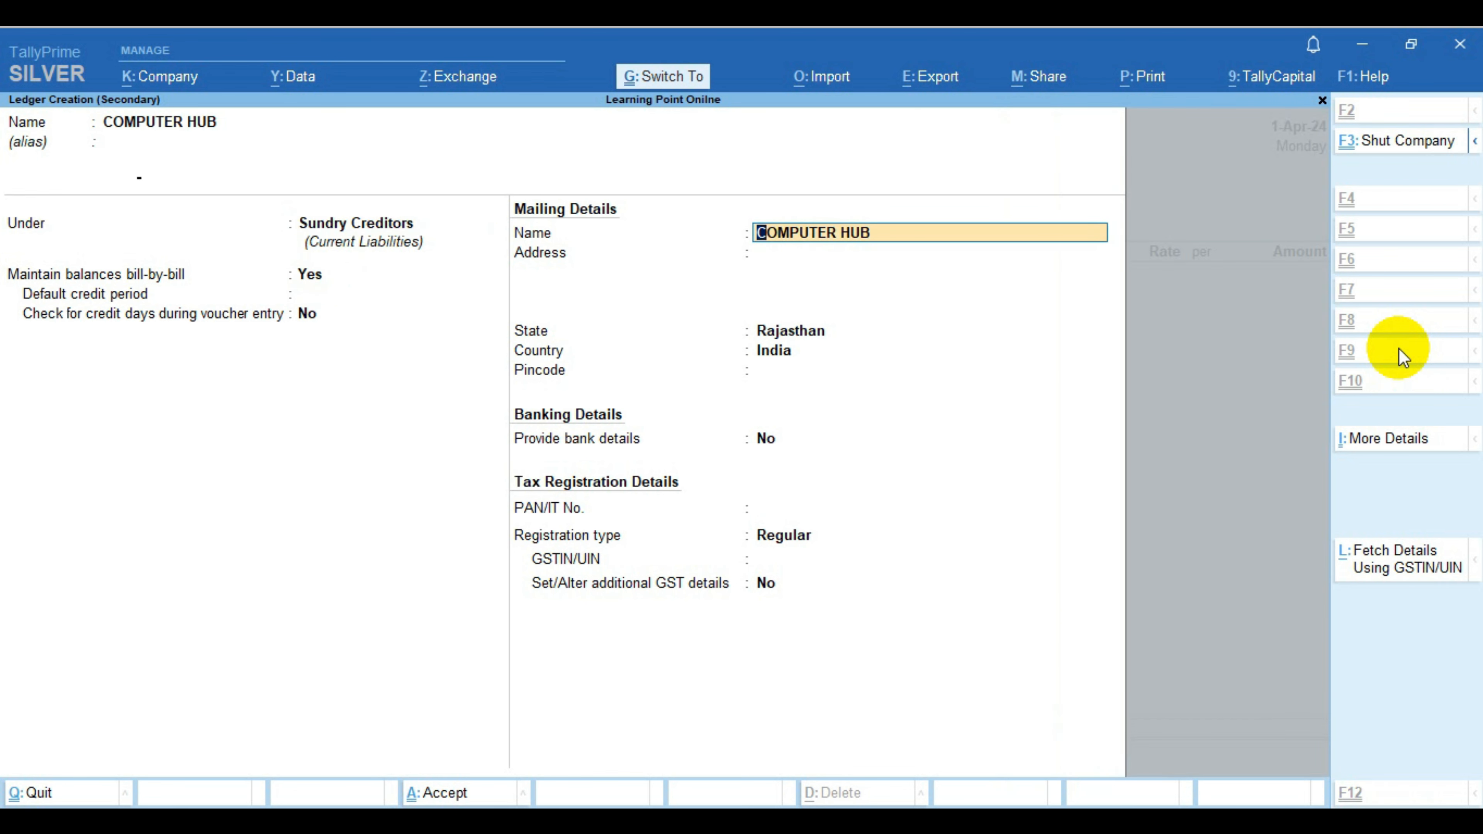
key("ctrl+a")
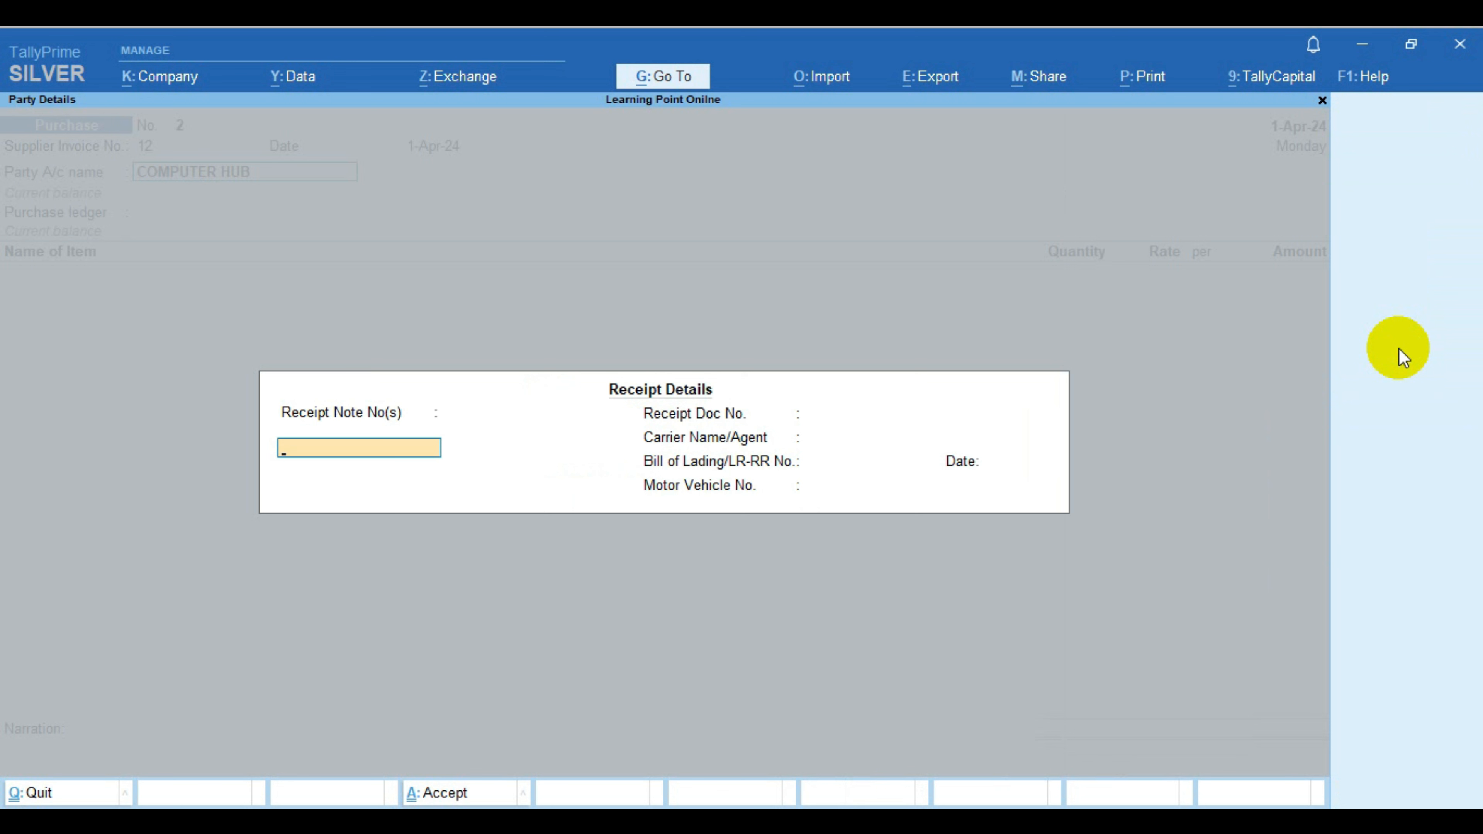
Leave the receipt details blank and accept the party details for COMPUTER HUB.
key("Return")
key("Return")
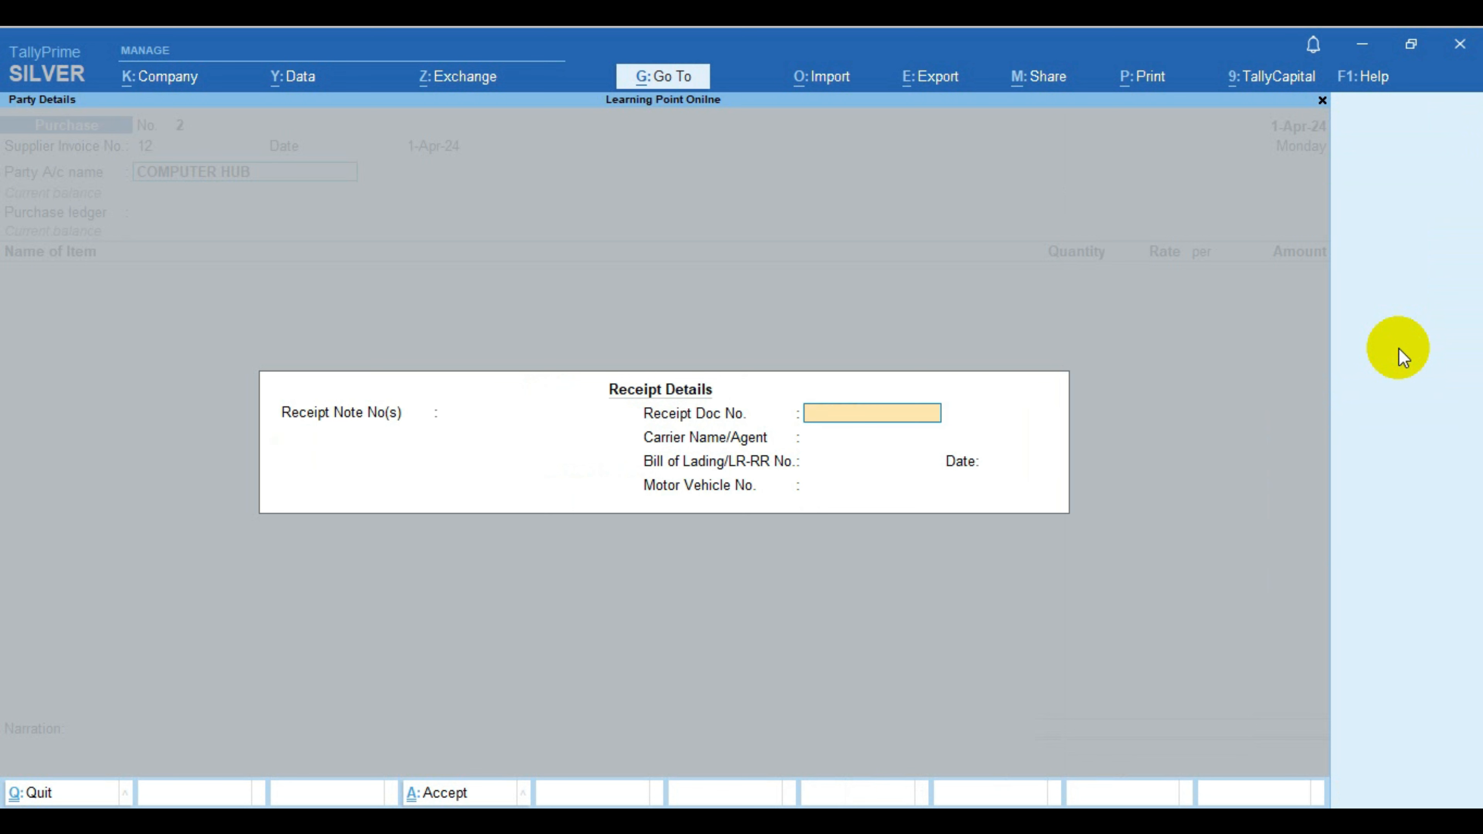
key("Return")
key("Return")
key("Return")
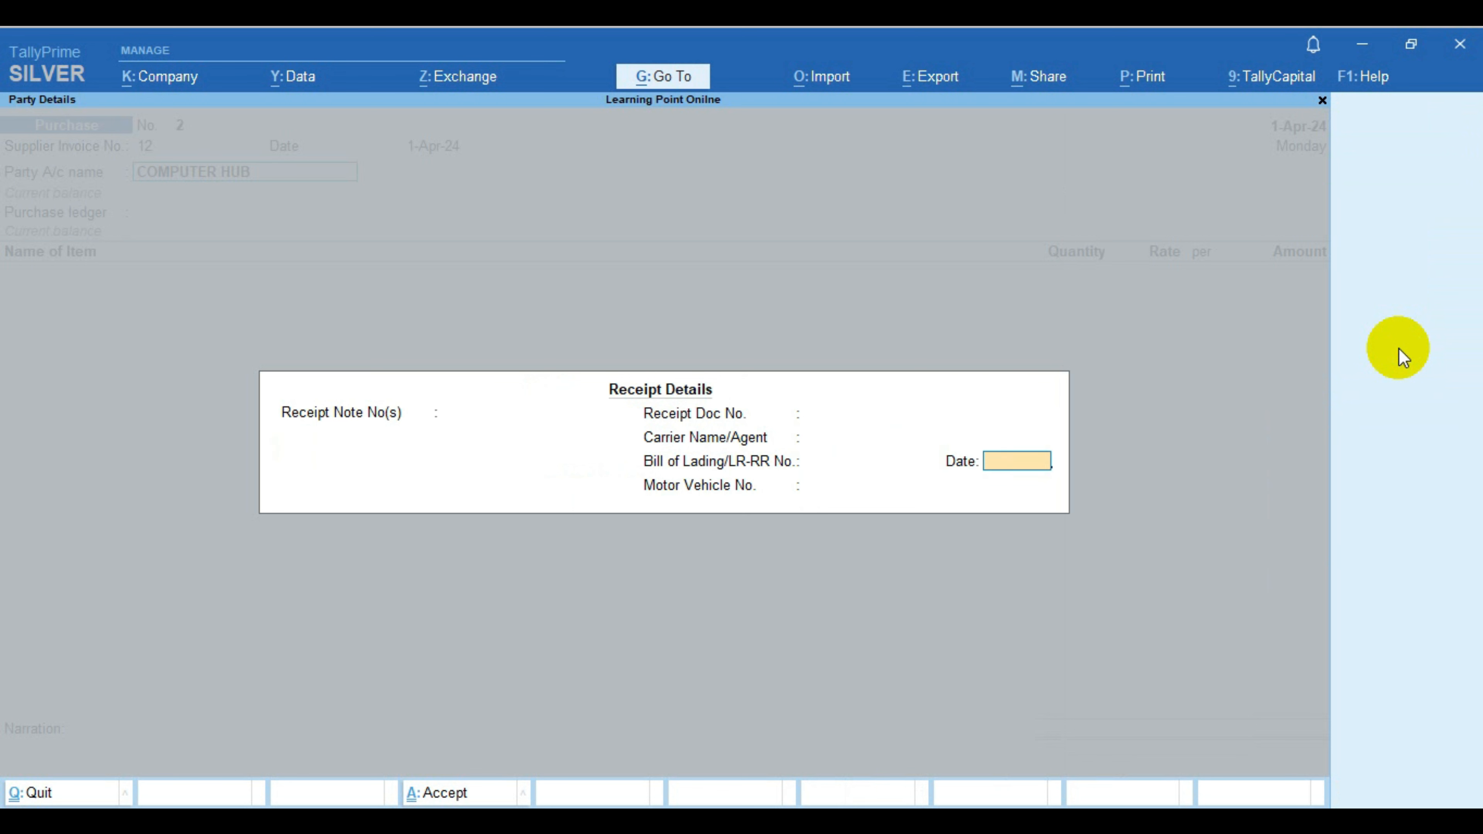
key("Return")
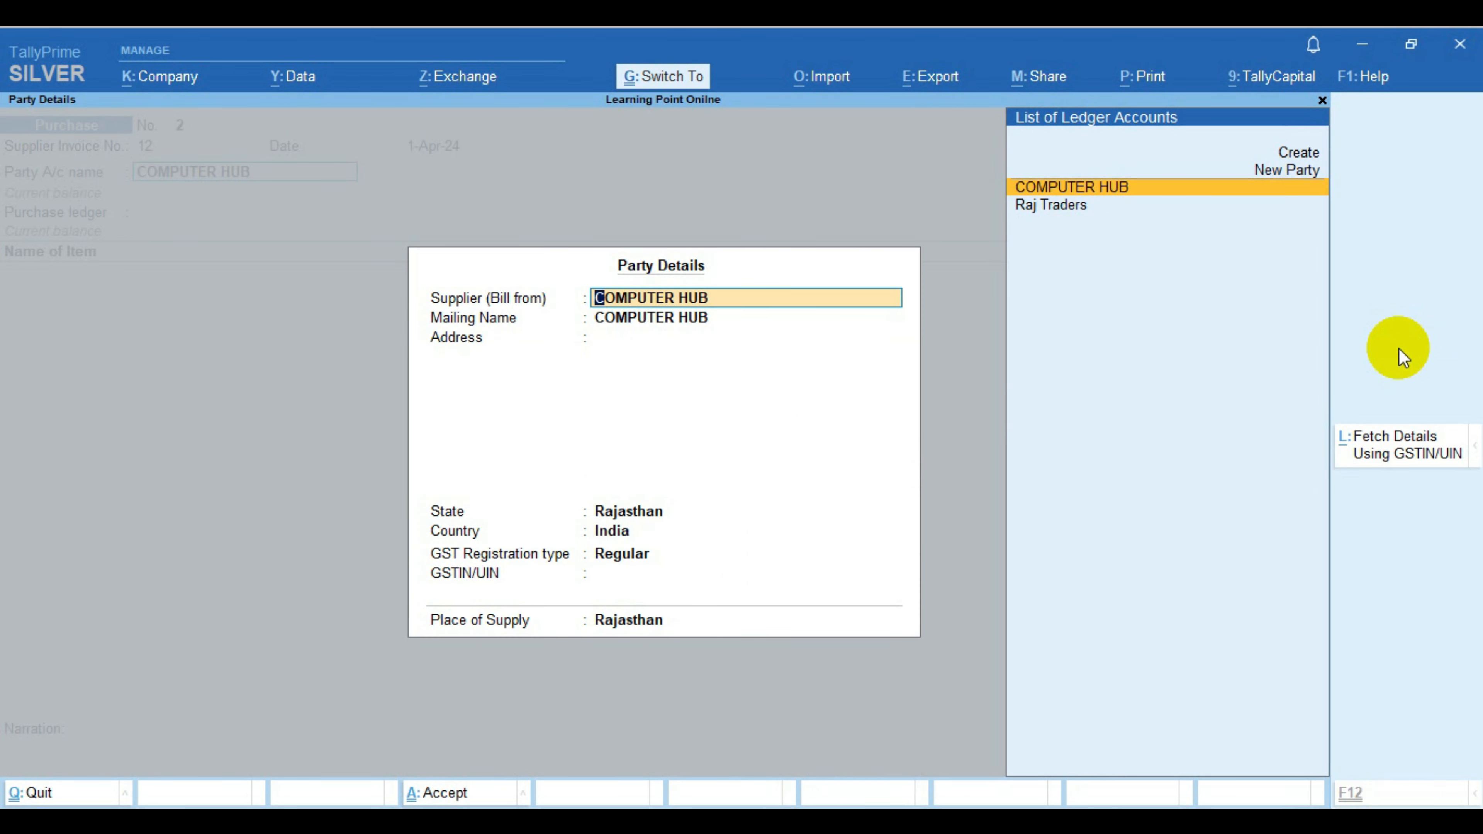
key("ctrl+a")
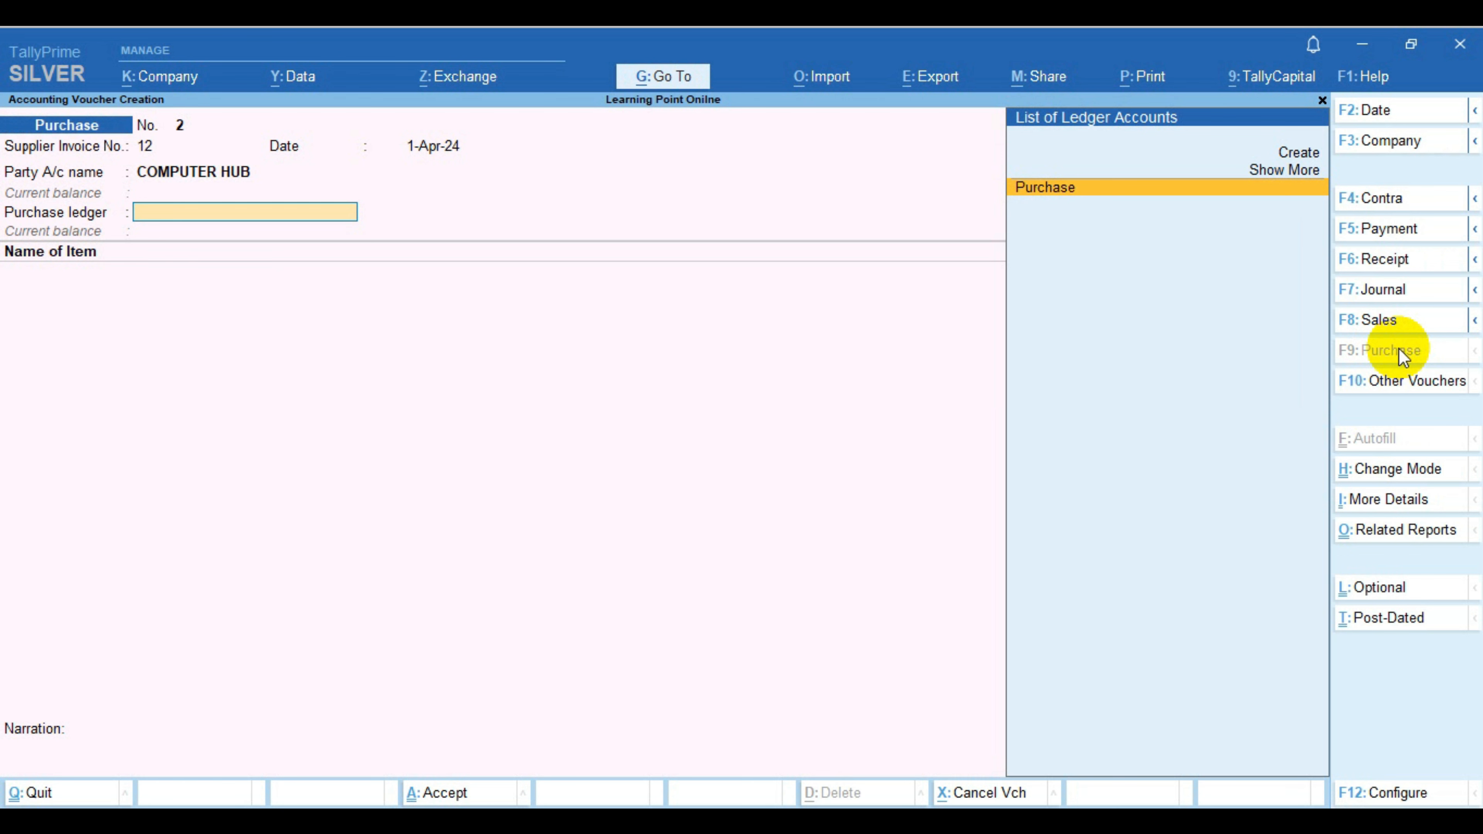
Set the voucher's purchase ledger to Purchase.
key("Up")
key("Up")
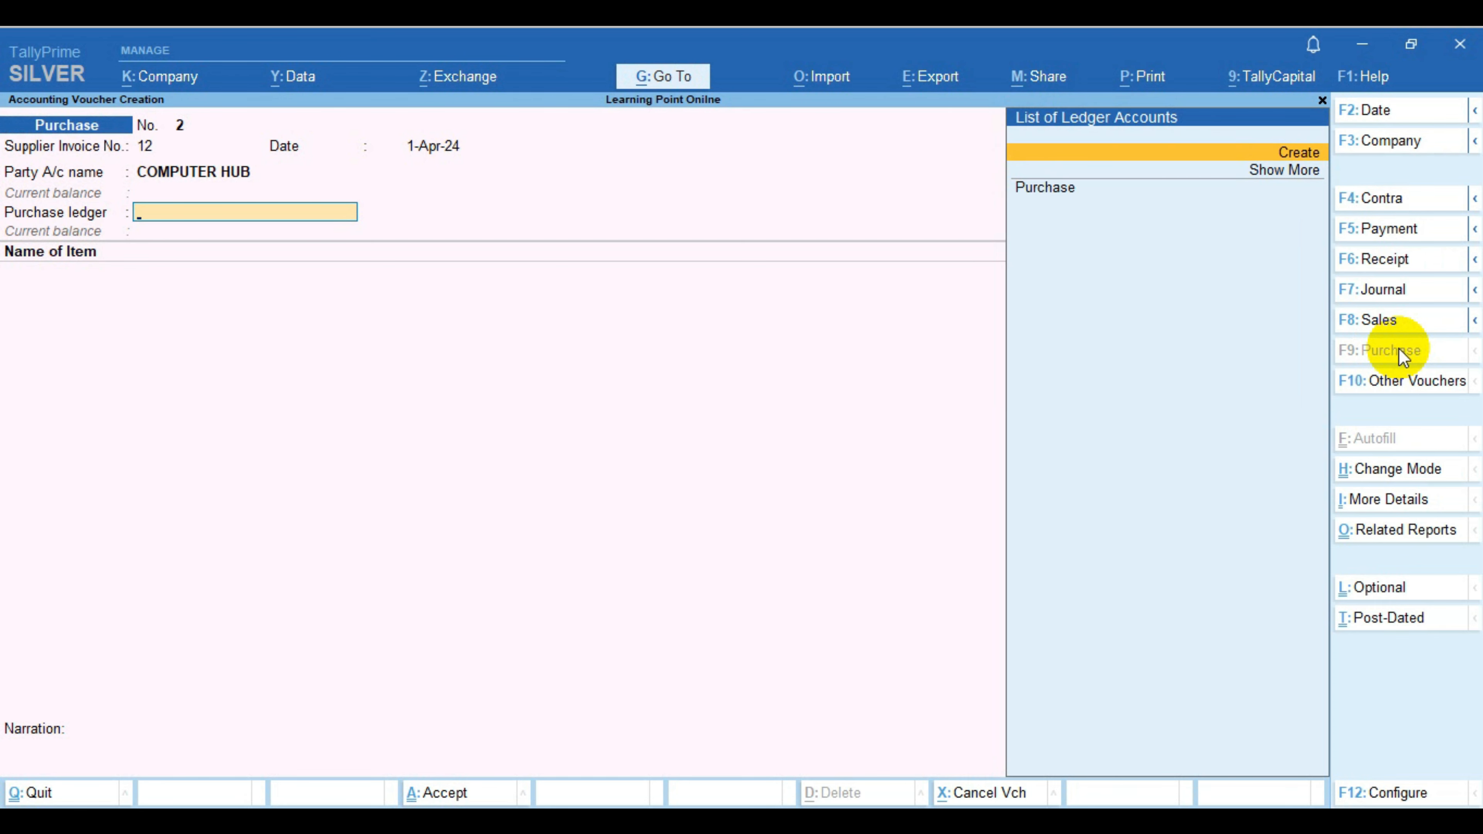
key("Down")
key("Down")
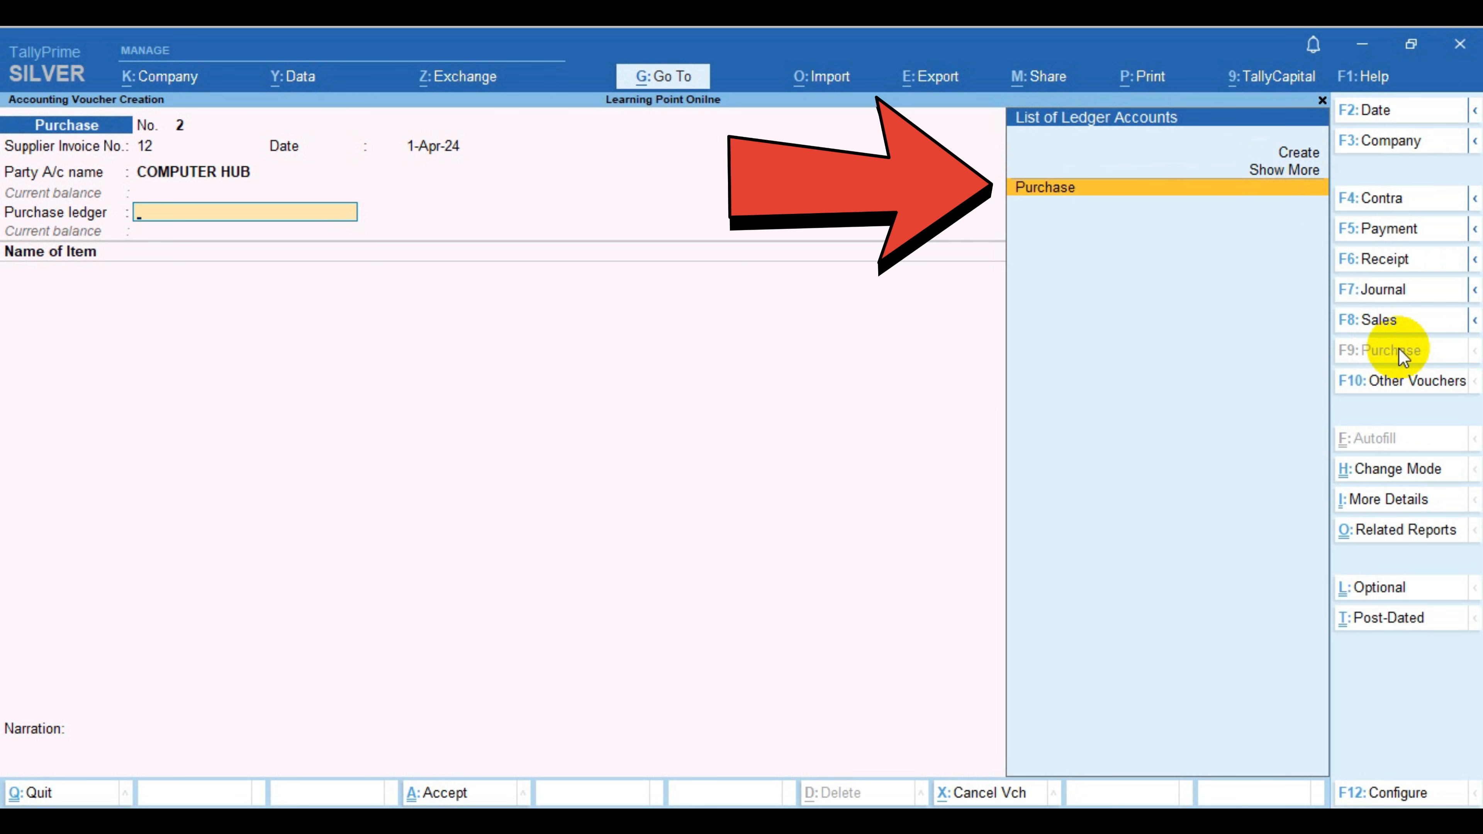
key("Return")
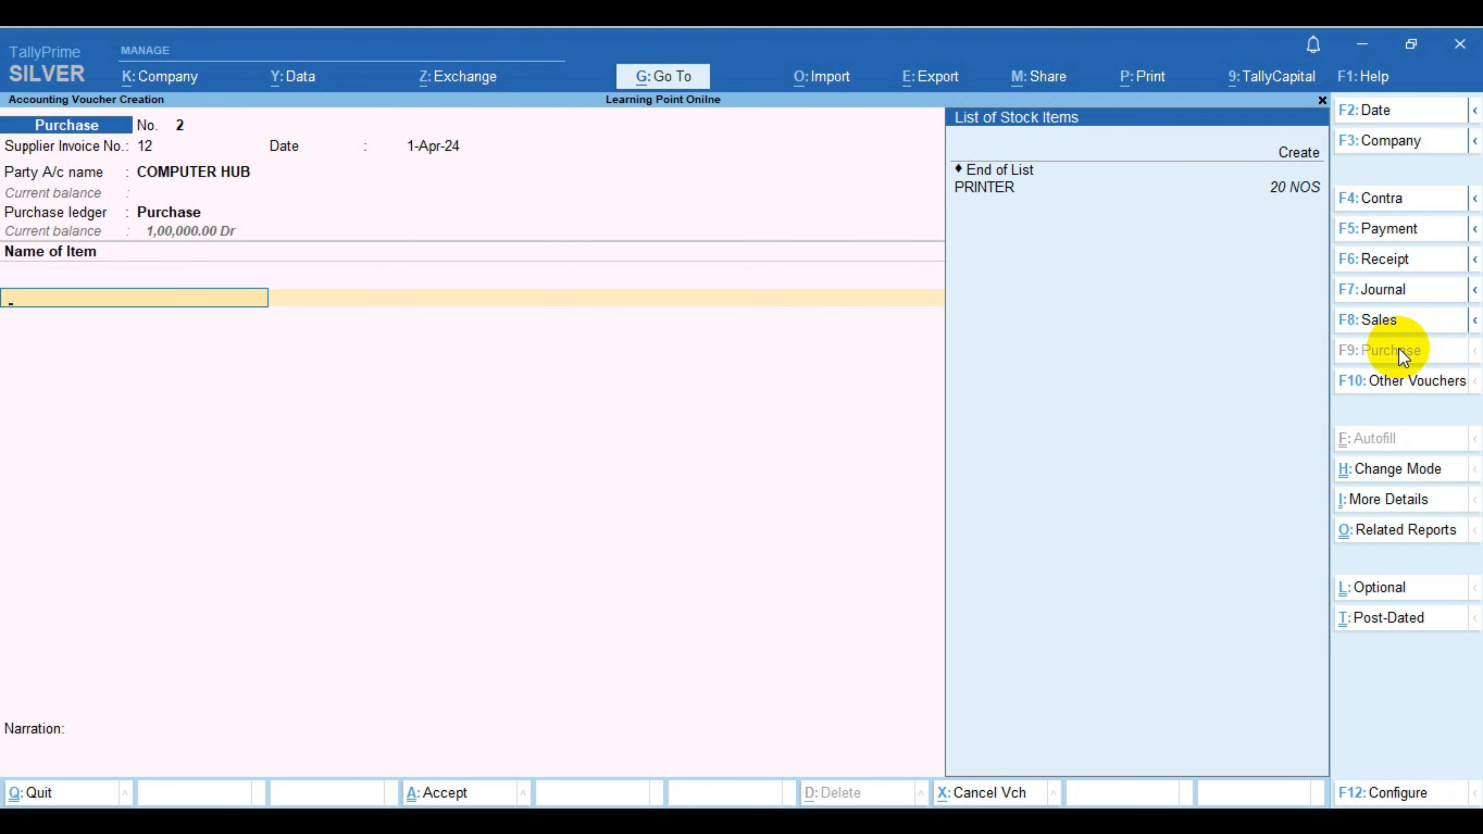
Start creating a new stock item from the voucher's item line, named KEY BOARD with no alias.
key("Up")
key("Up")
key("Up")
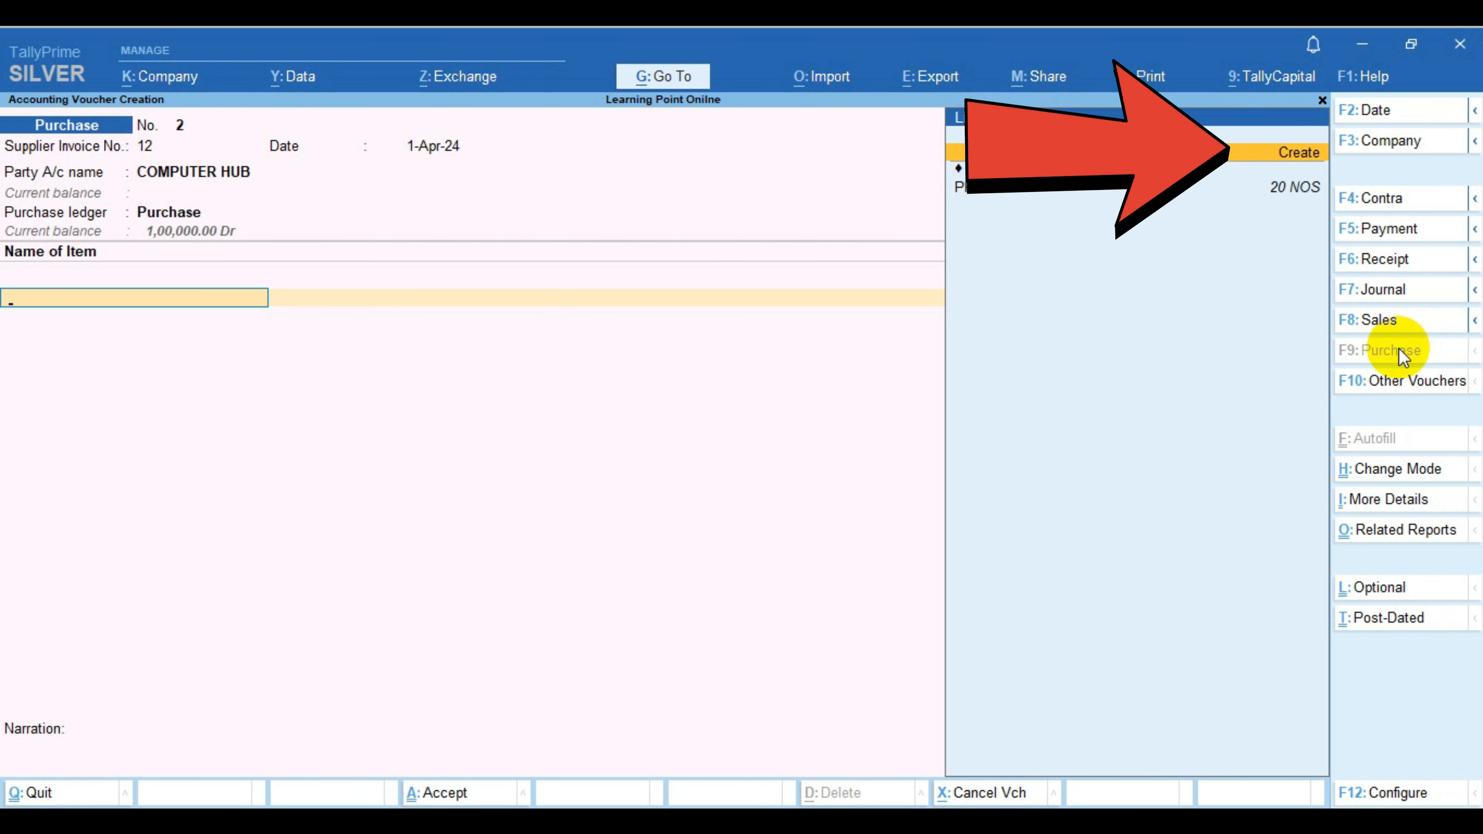
key("Return")
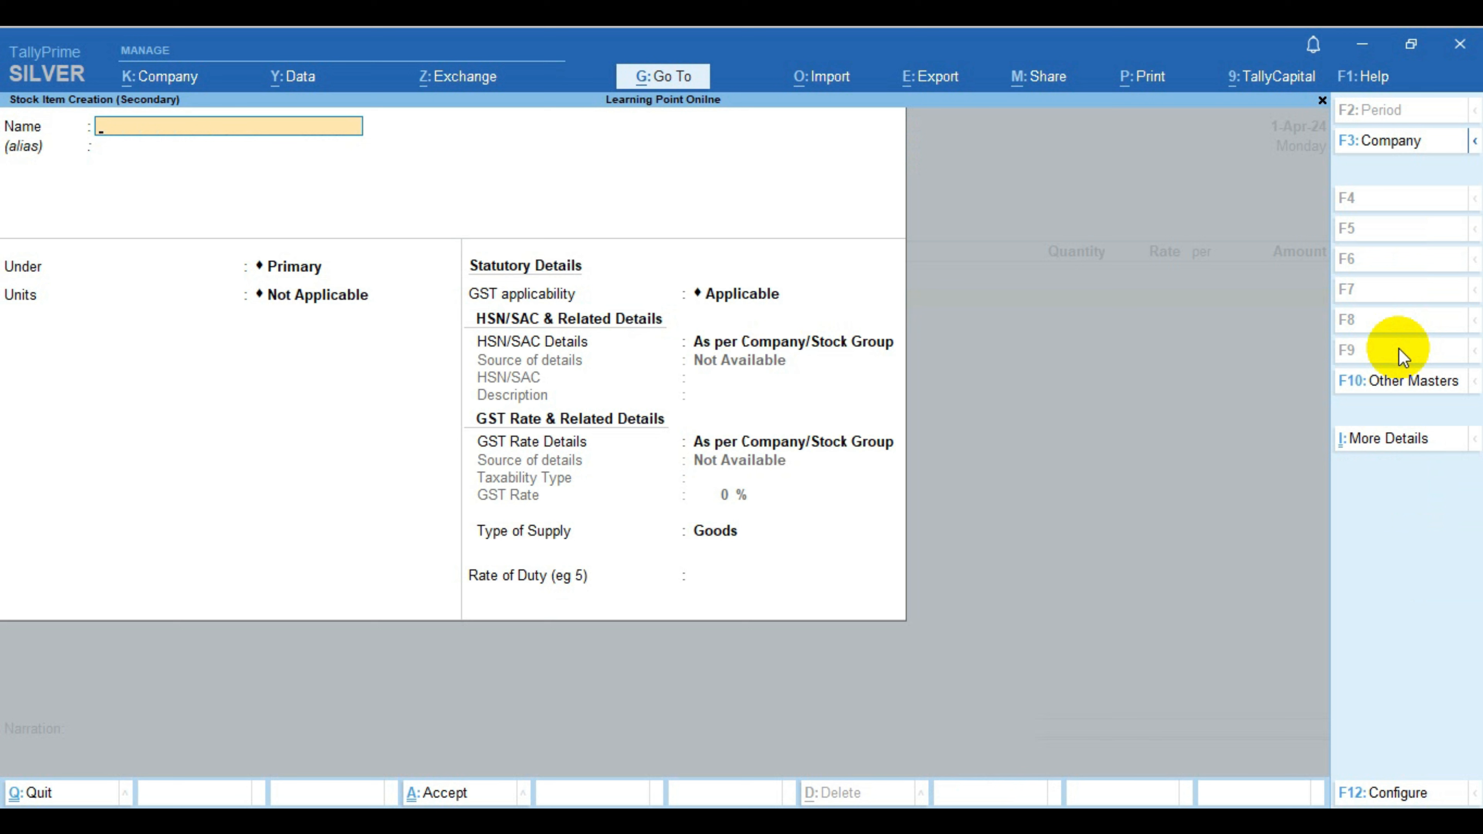
type("KEY BOARD")
key("Return")
key("Return")
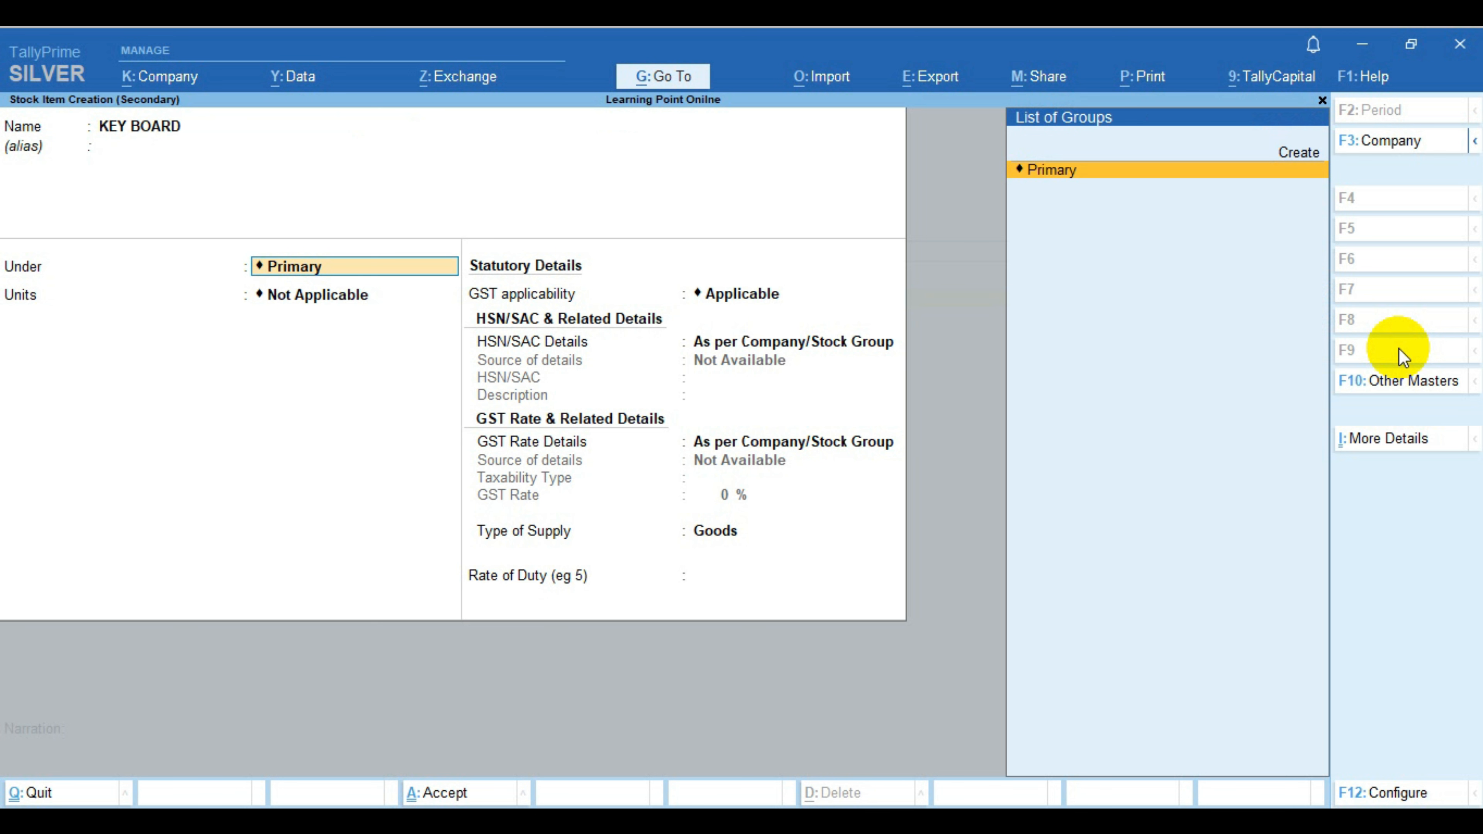
Place the stock item under Primary with NOS as its unit, keep the default GST details, and save it.
key("Return")
key("Down")
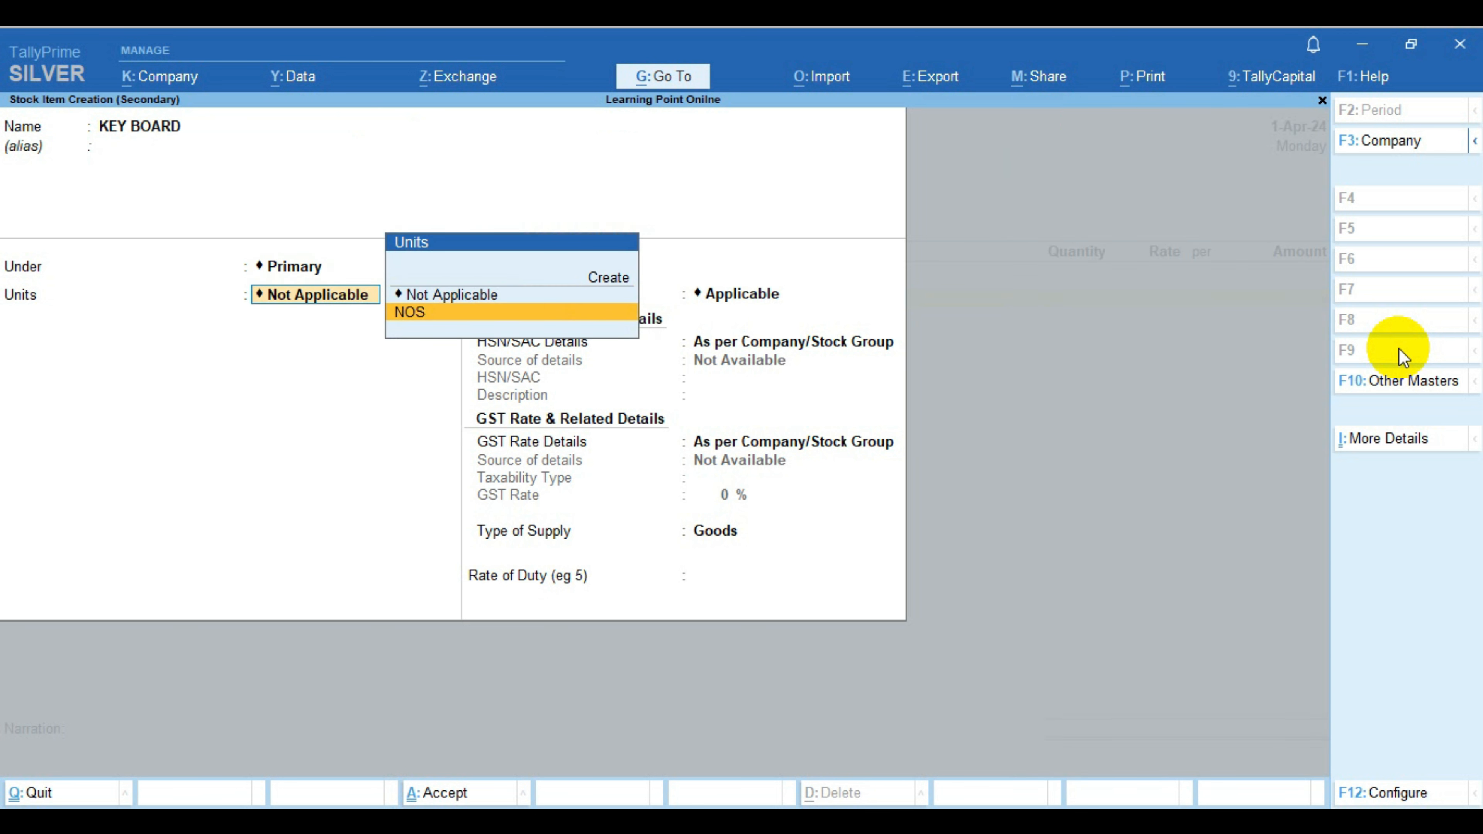
key("Return")
key("Return")
key("Return")
key("Return")
key("Return")
key("Return")
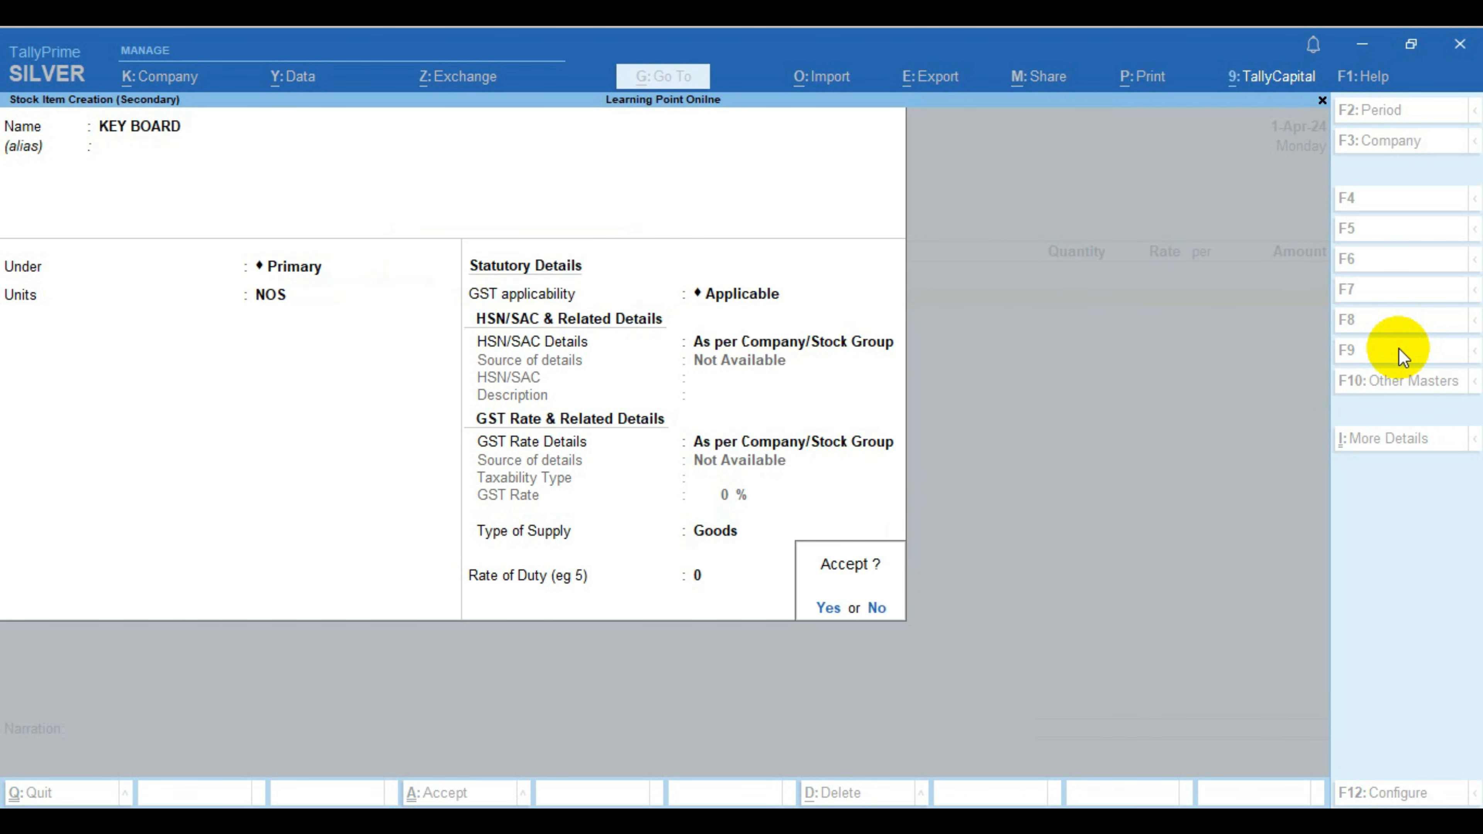
key("Return")
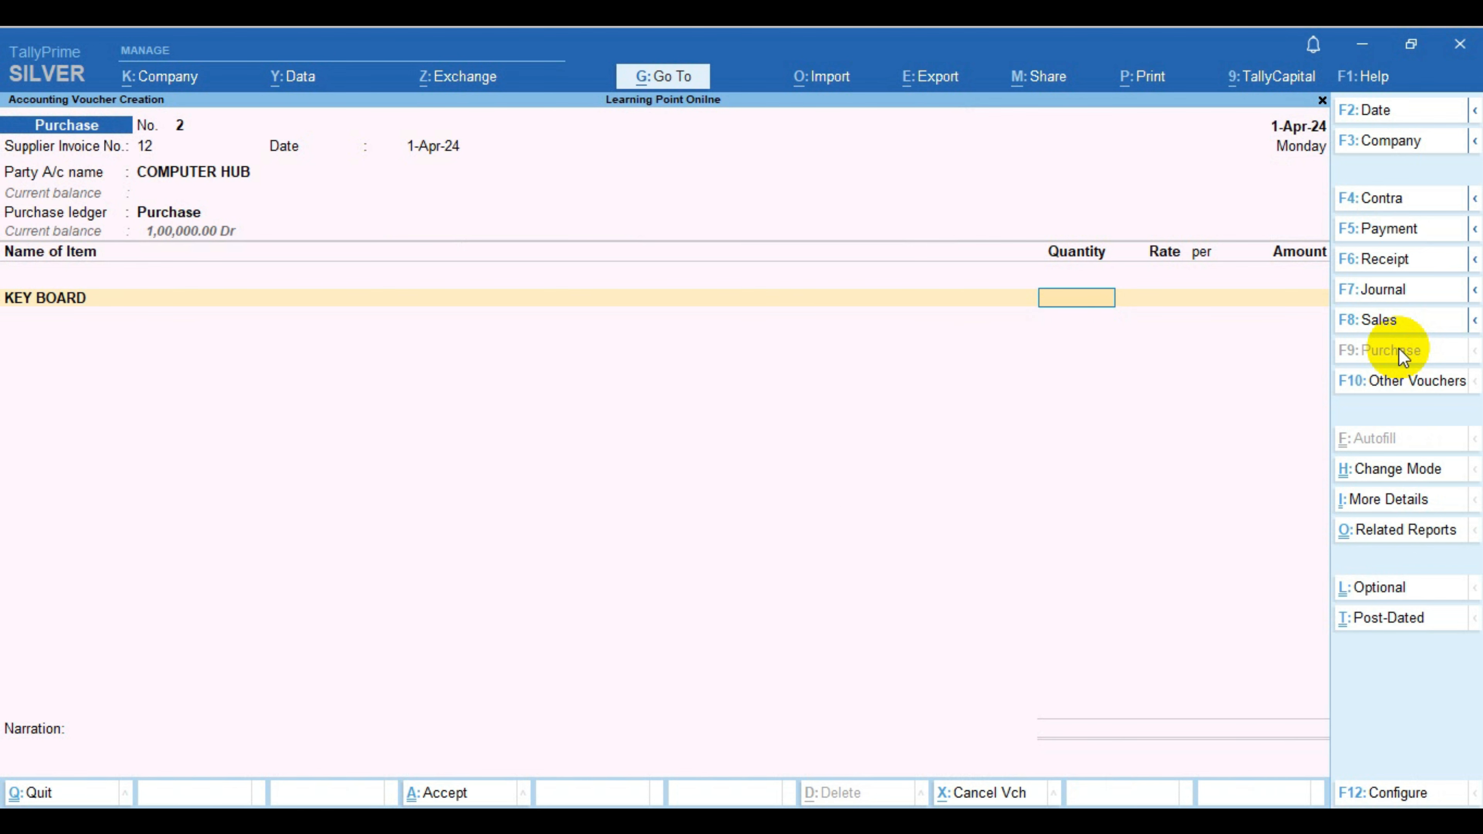
Enter 100 NOS of KEY BOARD at a rate of 500 per NOS and save the purchase voucher without a narration.
type("100")
key("Return")
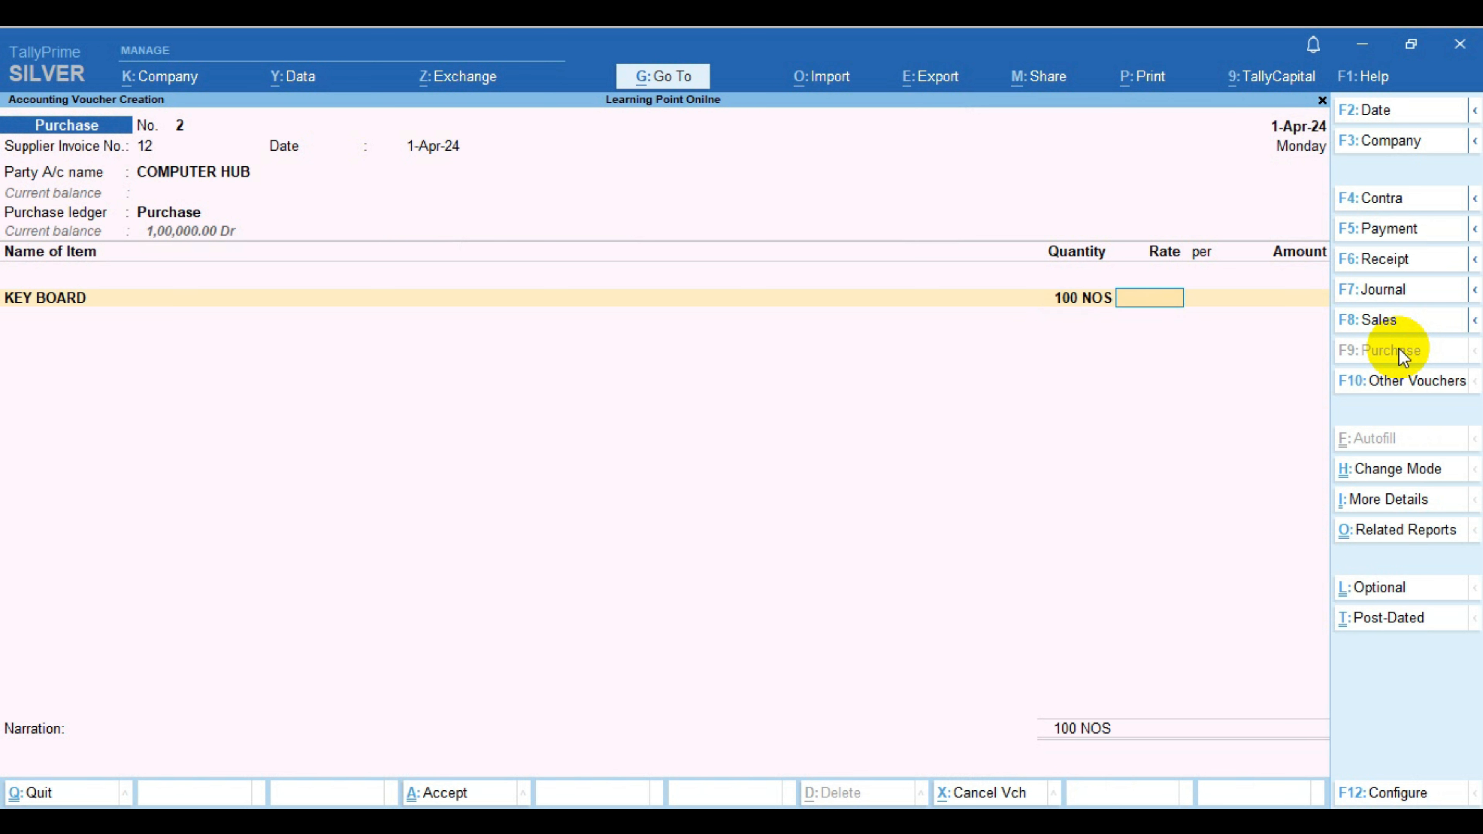
type("500")
key("Return")
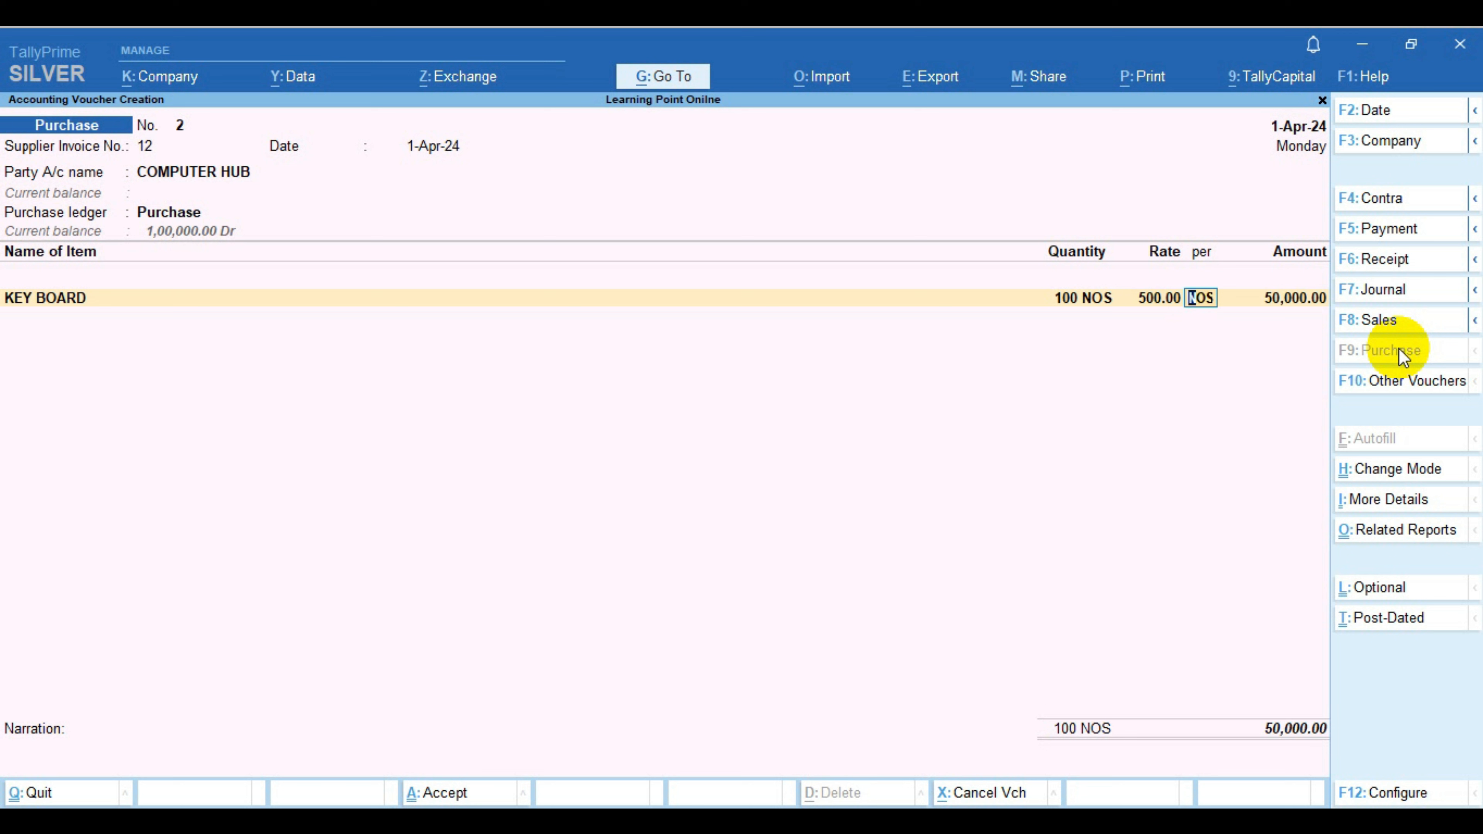
key("Return")
key("Return")
key("Return")
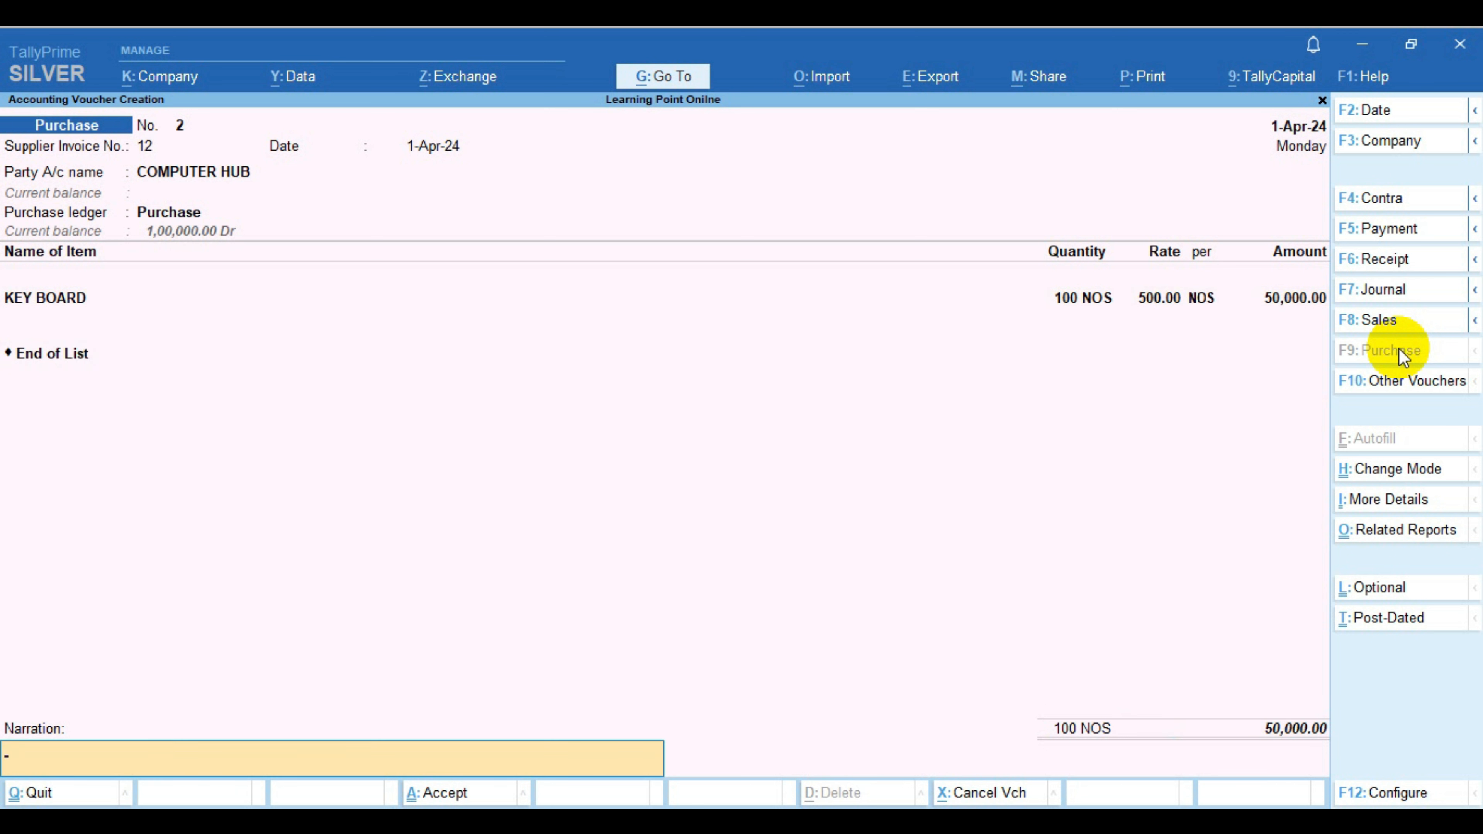
key("Return")
key("Return")
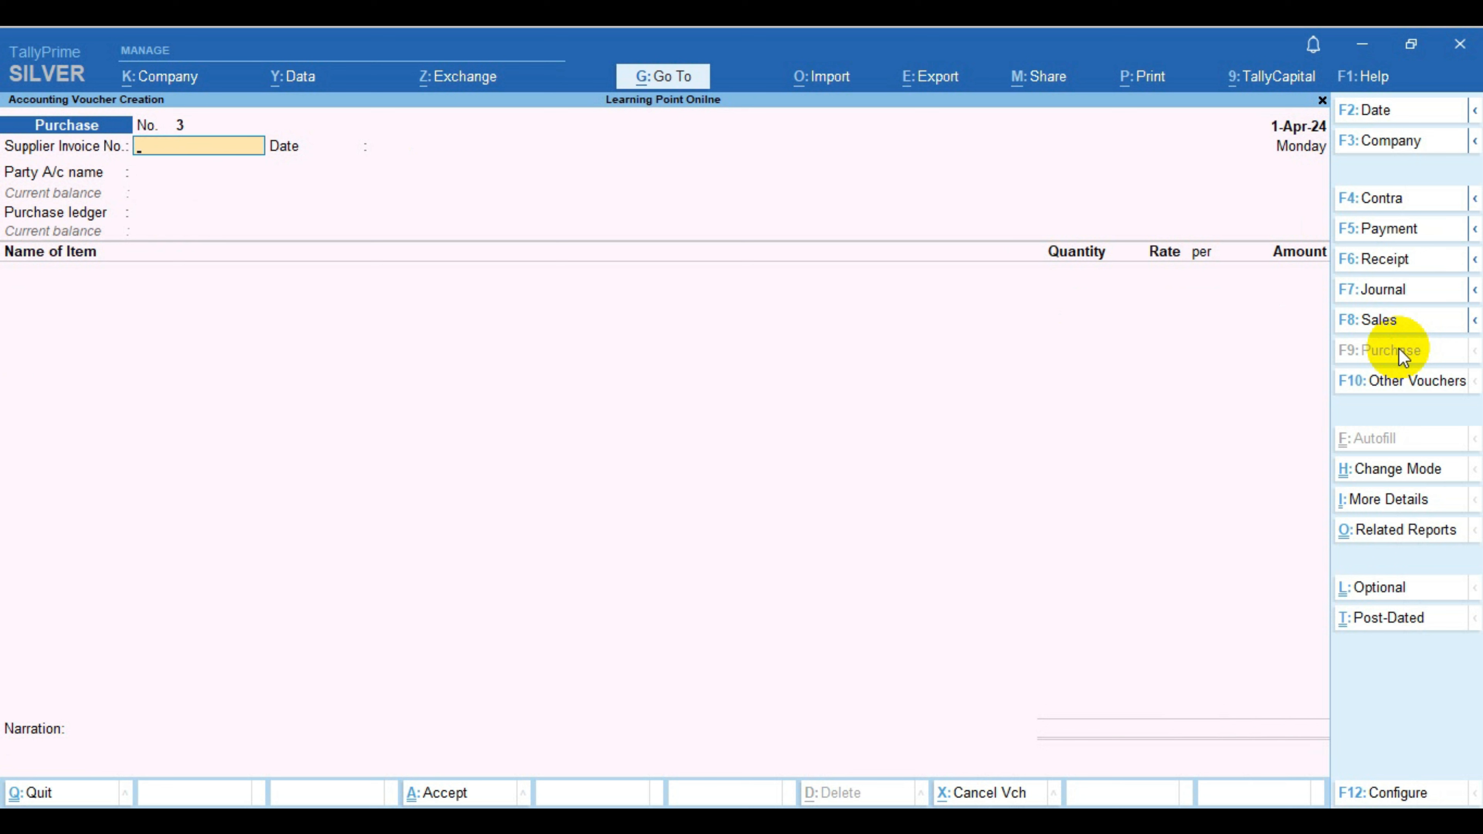
Leave voucher entry and open Display More Reports.
key("Escape")
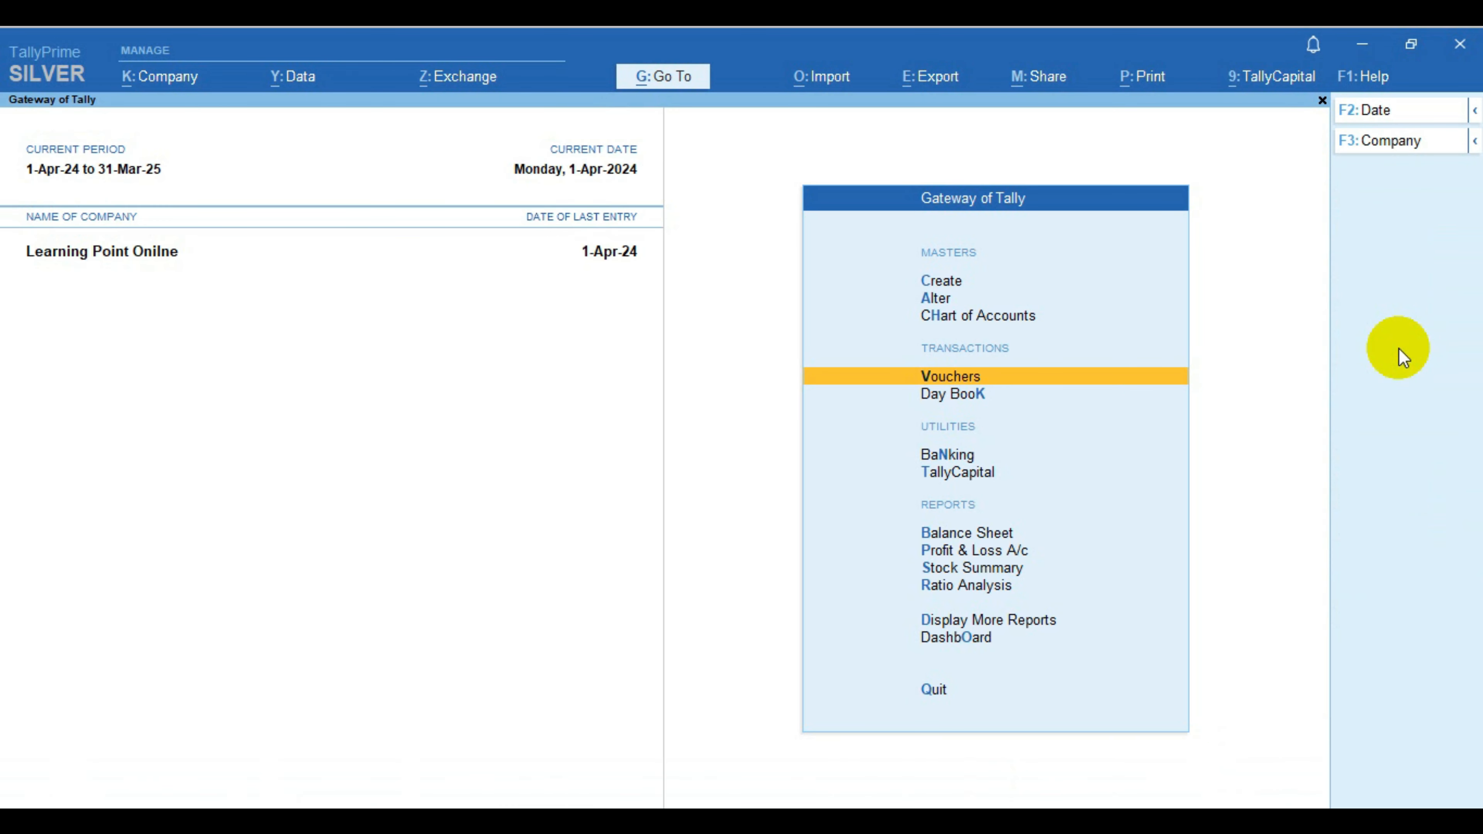
key("Down")
key("Down")
key("Down")
key("Down")
key("Down")
key("Down")
key("Down")
key("Down")
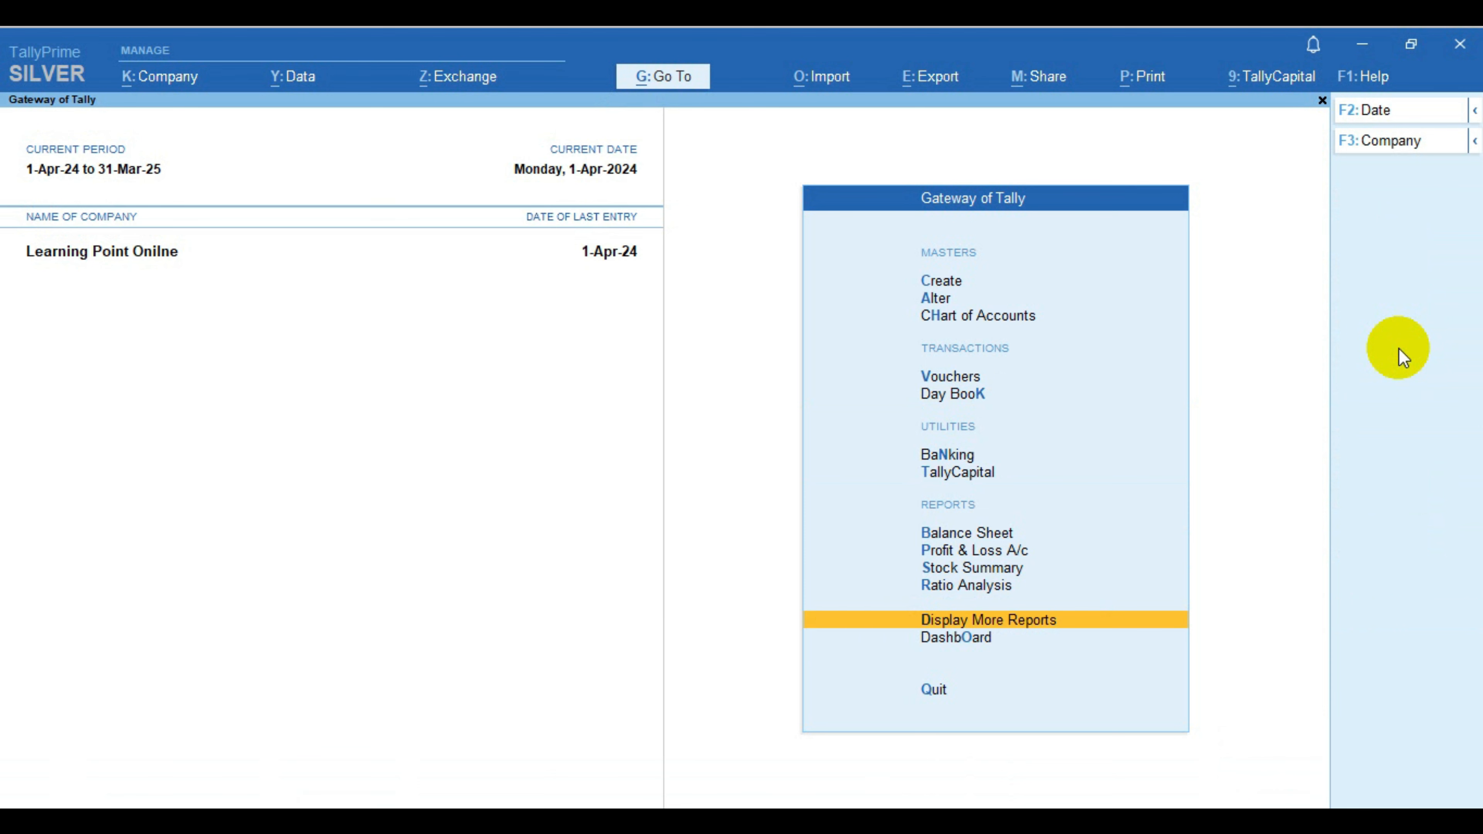
key("Return")
Open the ledger report for COMPUTER HUB from the Account Books.
key("Down")
key("Down")
key("Down")
key("Down")
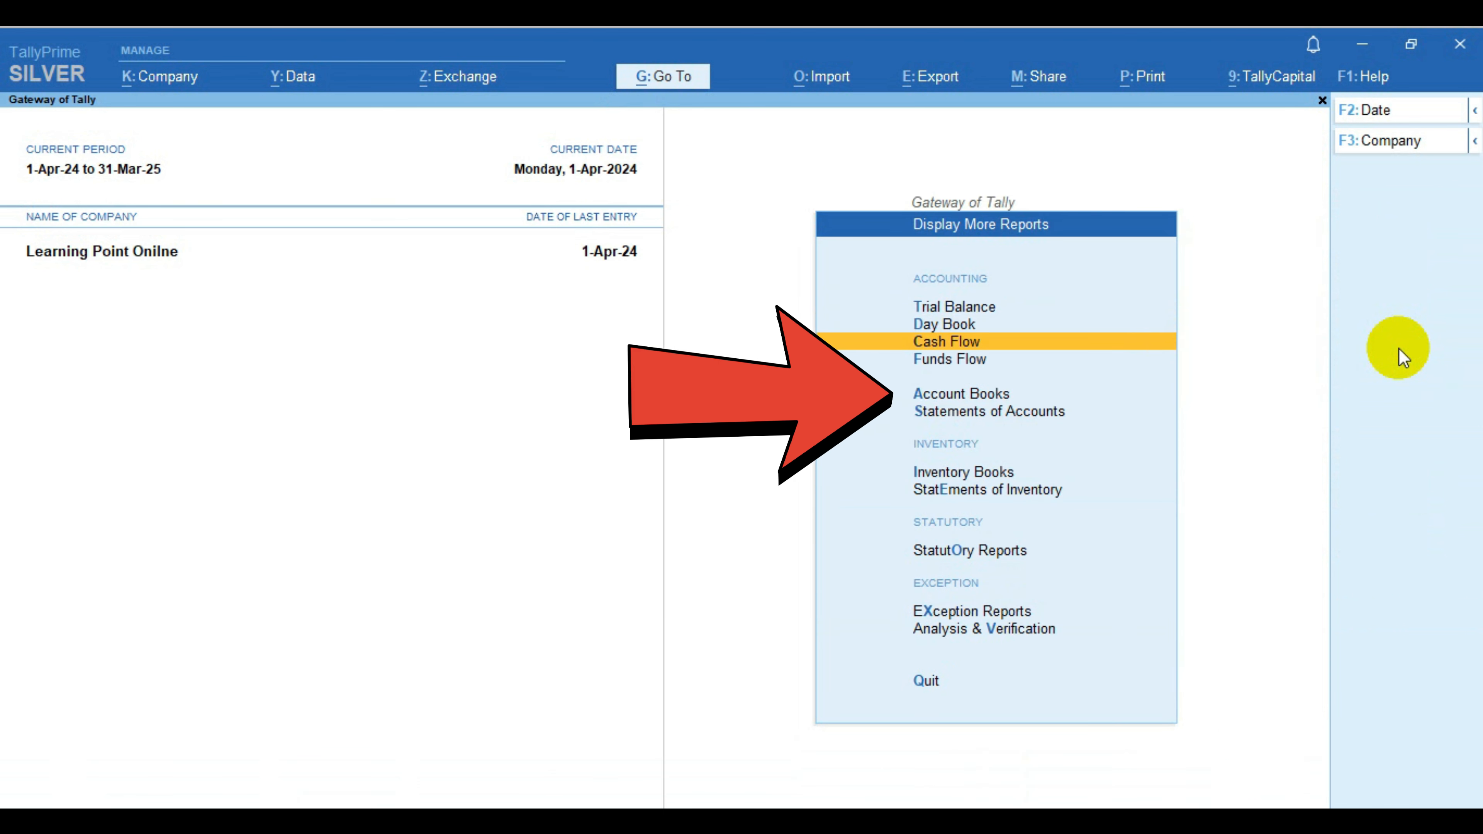
key("Return")
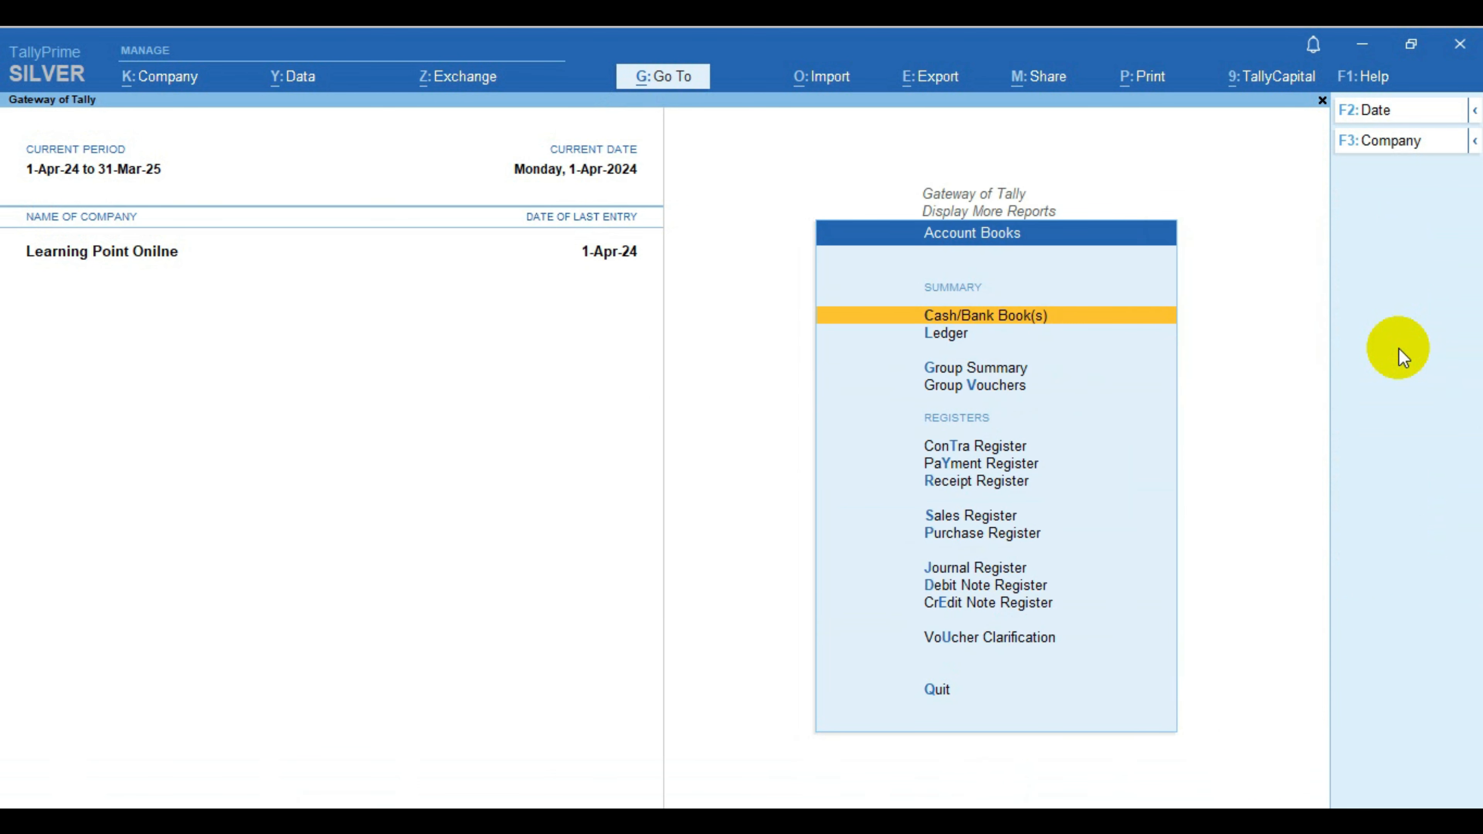
key("Down")
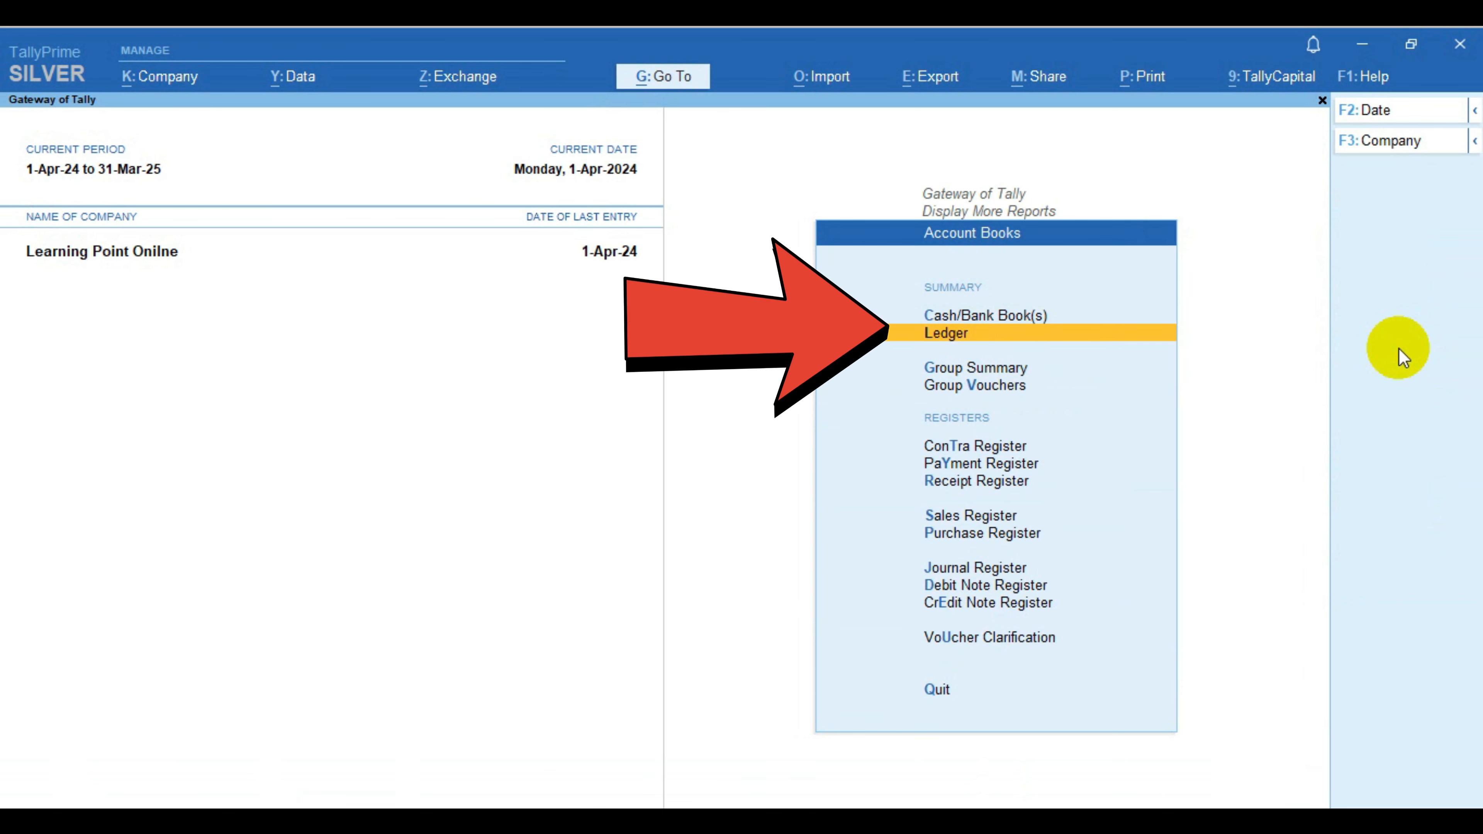
key("Return")
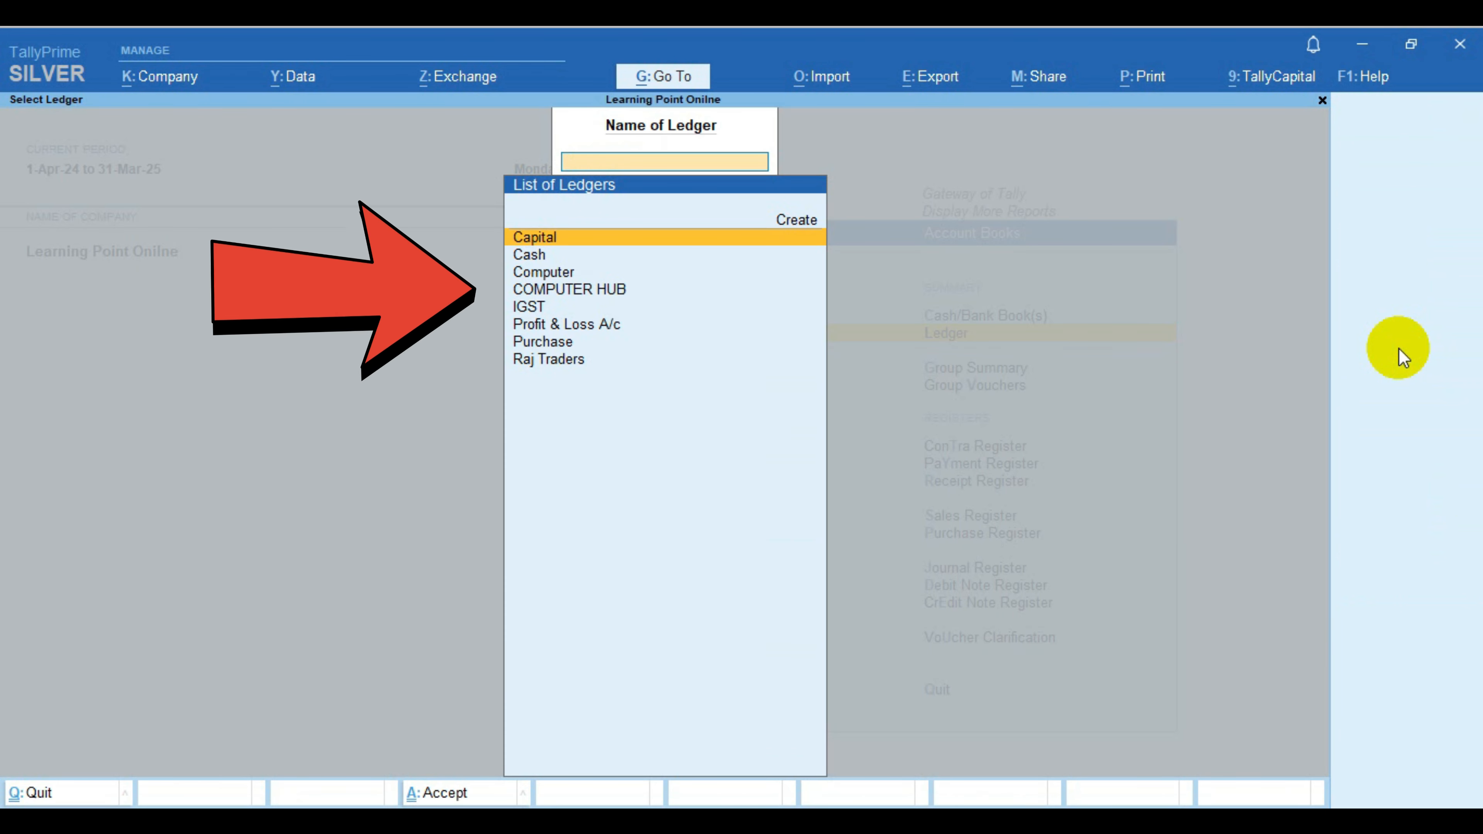
key("Down")
key("Down")
key("Down")
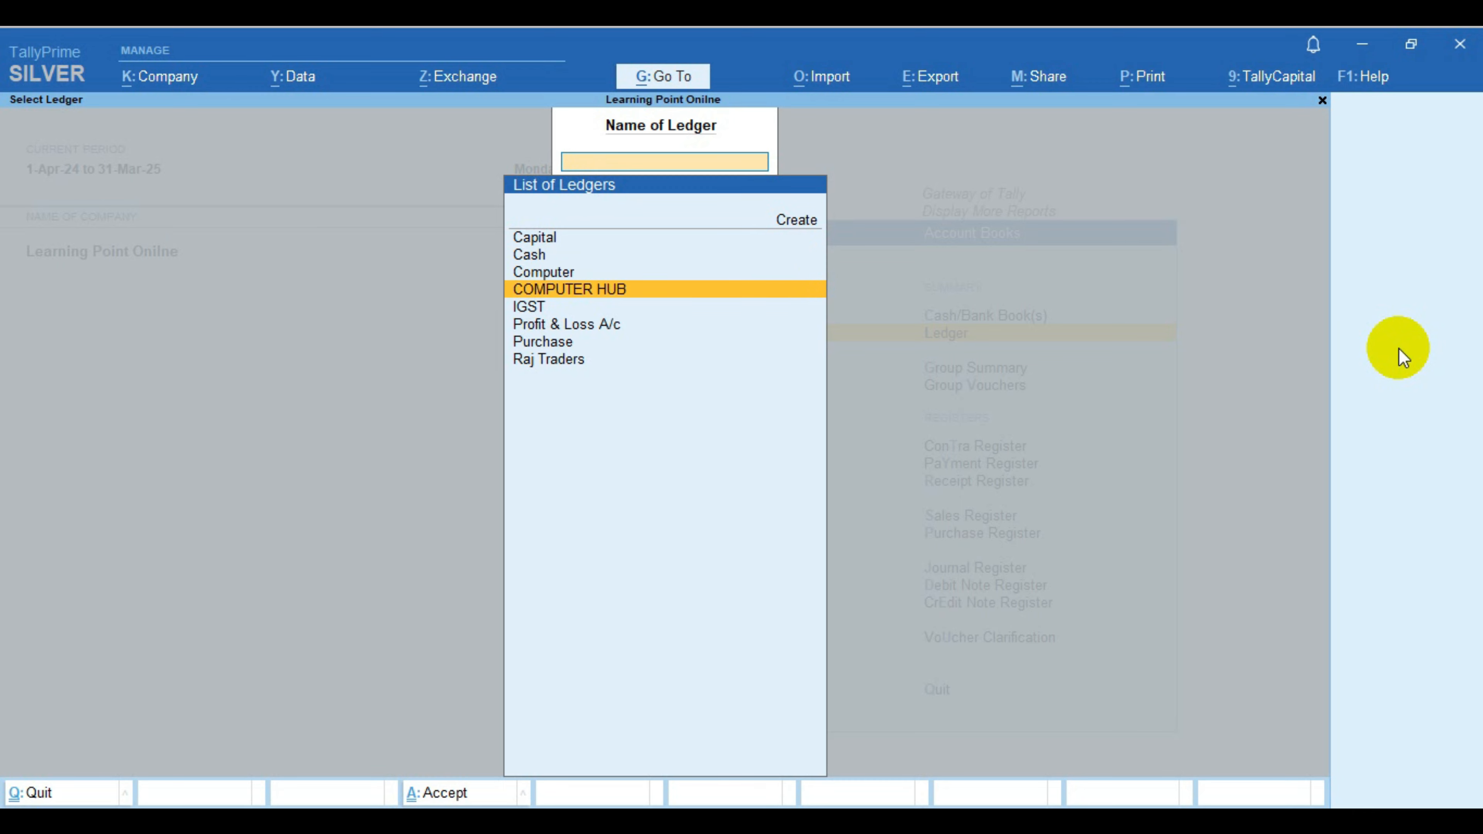
key("Return")
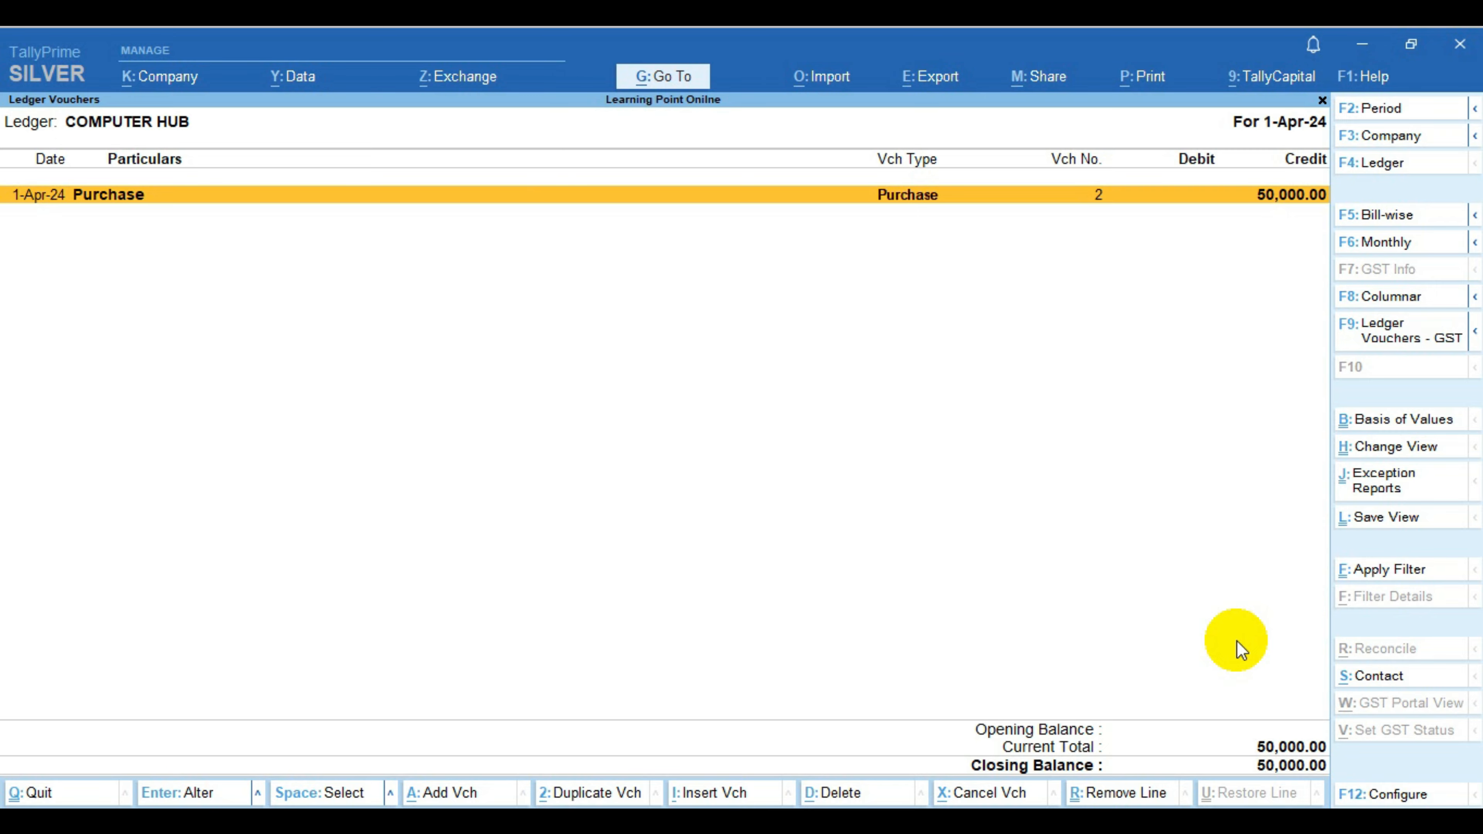
Leave the COMPUTER HUB ledger report and open voucher entry from the Gateway of Tally.
key("Escape")
key("Escape")
key("Escape")
key("Escape")
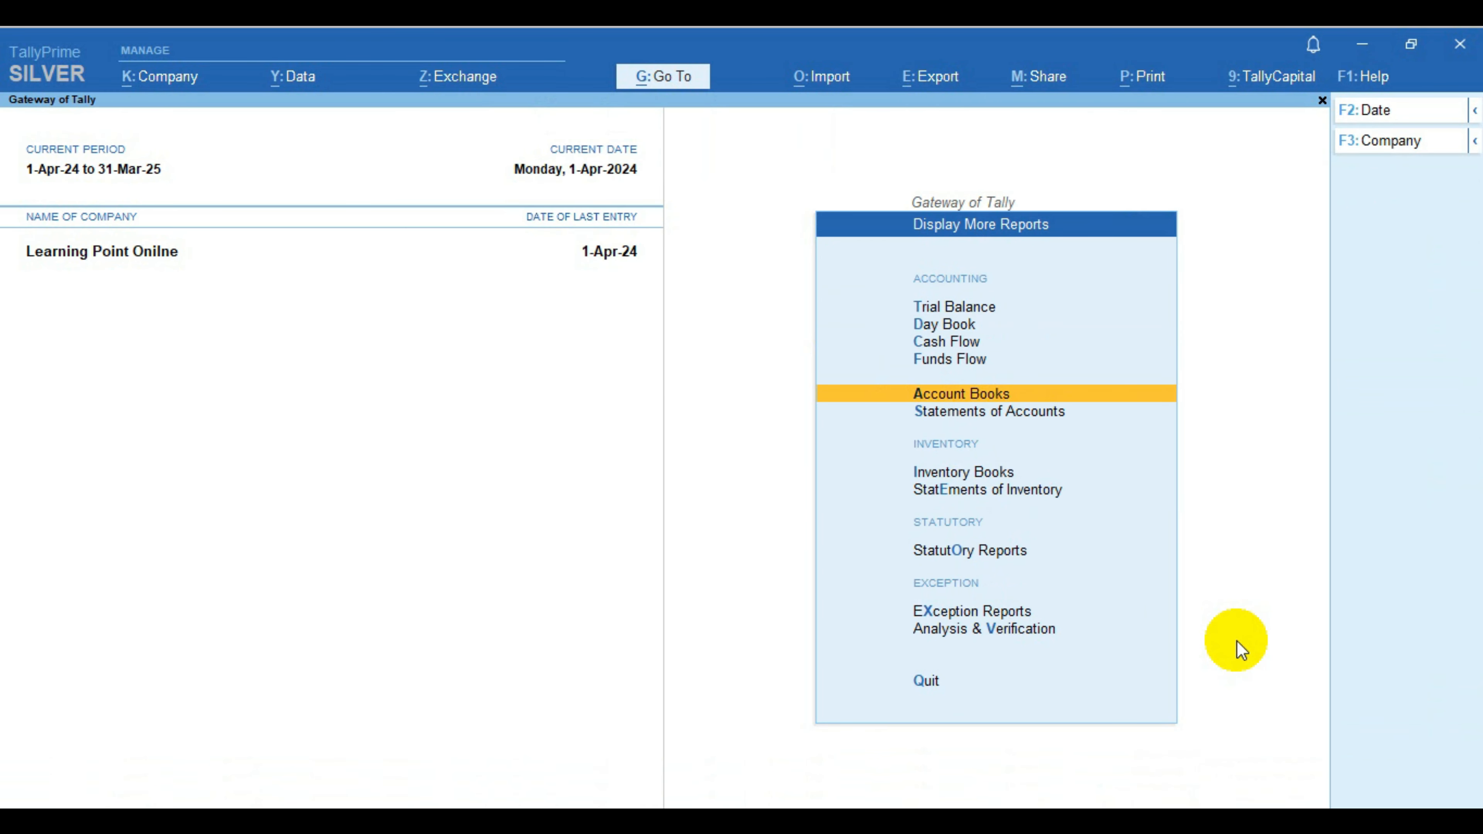
key("Escape")
key("Up")
key("Up")
key("Up")
key("Up")
key("Up")
key("Up")
key("Up")
key("Up")
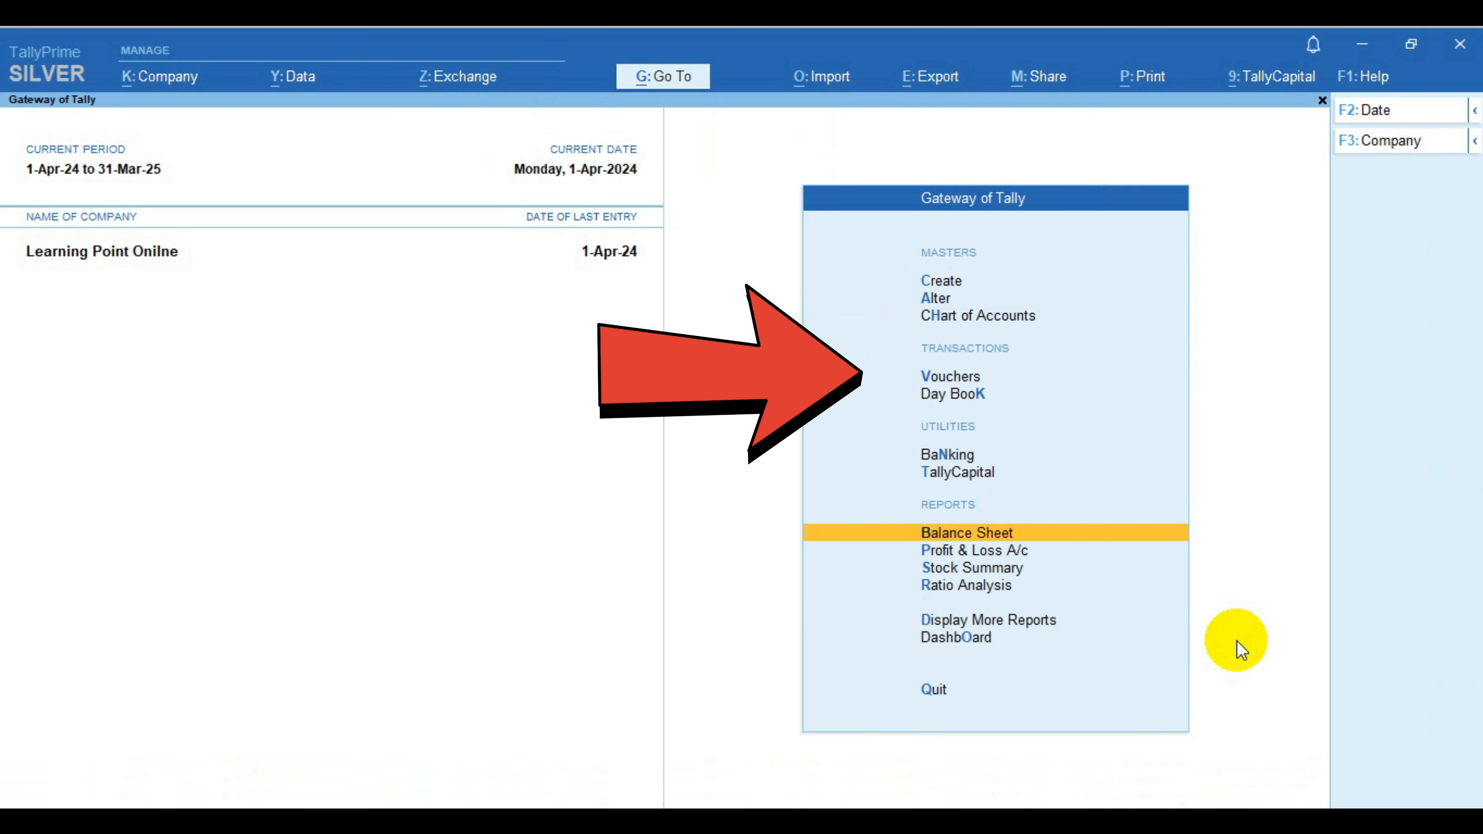
key("Return")
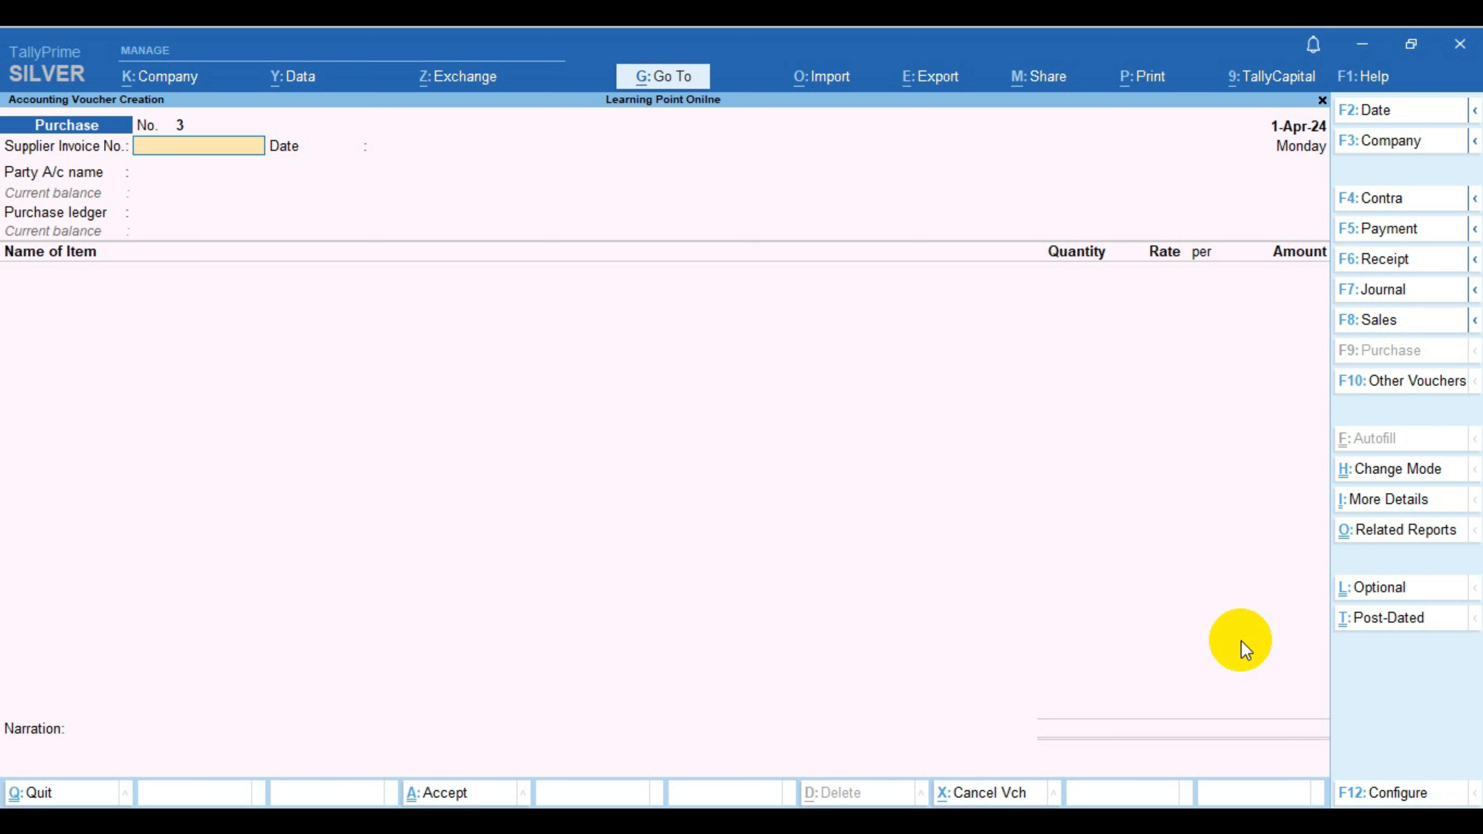
Change the voucher type from Purchase to Debit Note.
left_click(1413, 385)
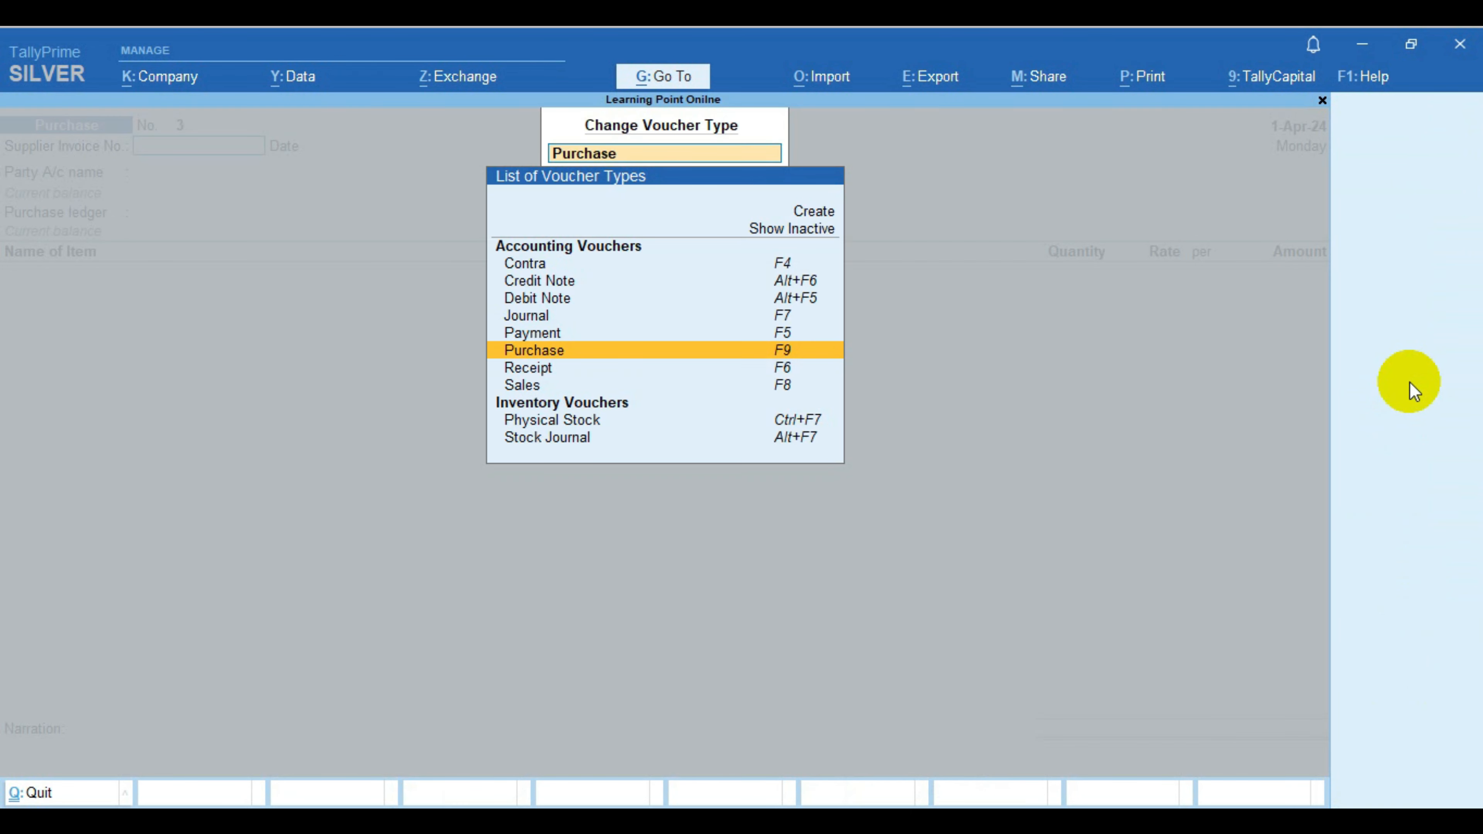
key("Up")
key("Up")
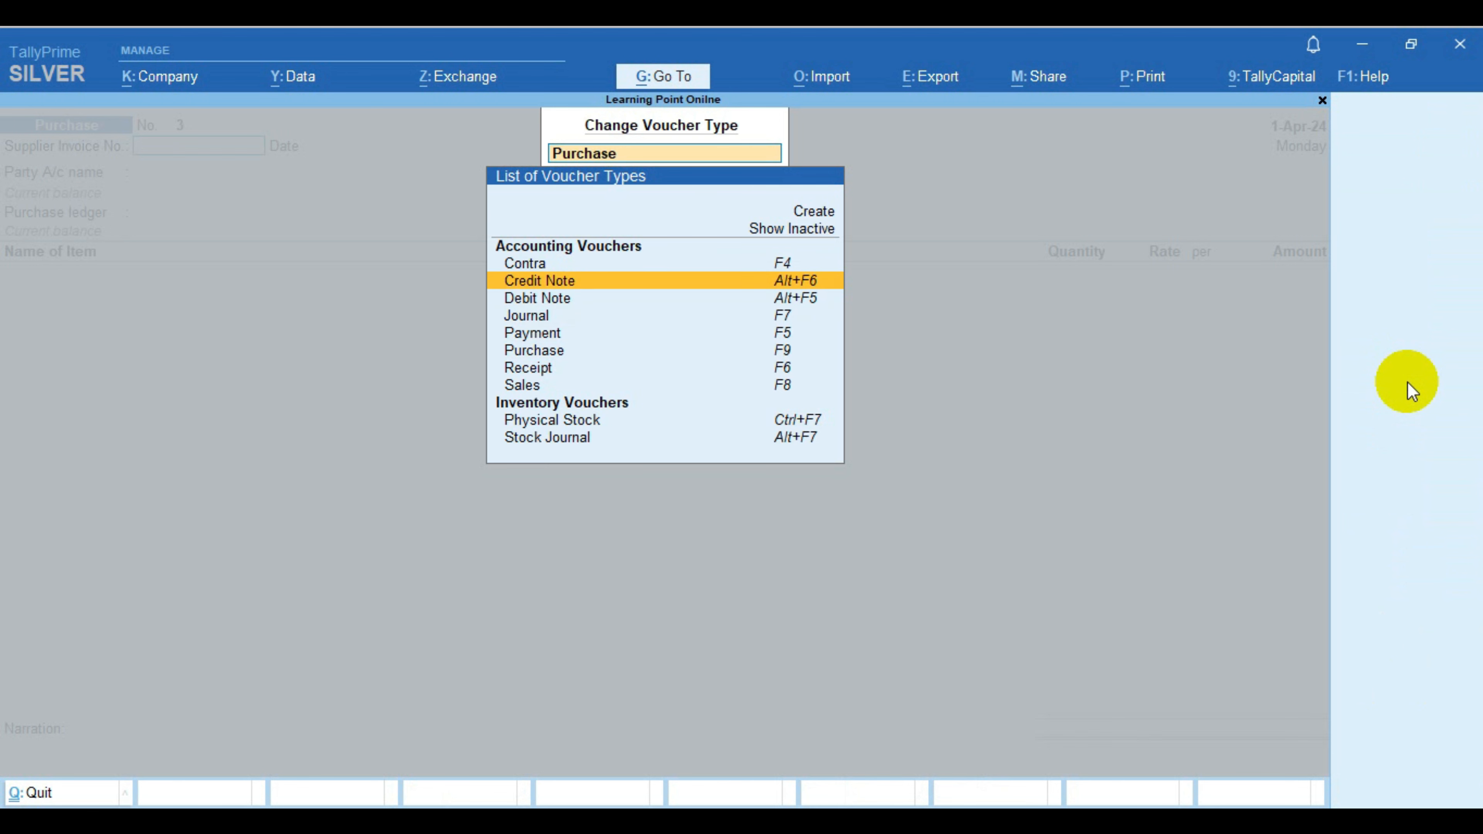
key("Down")
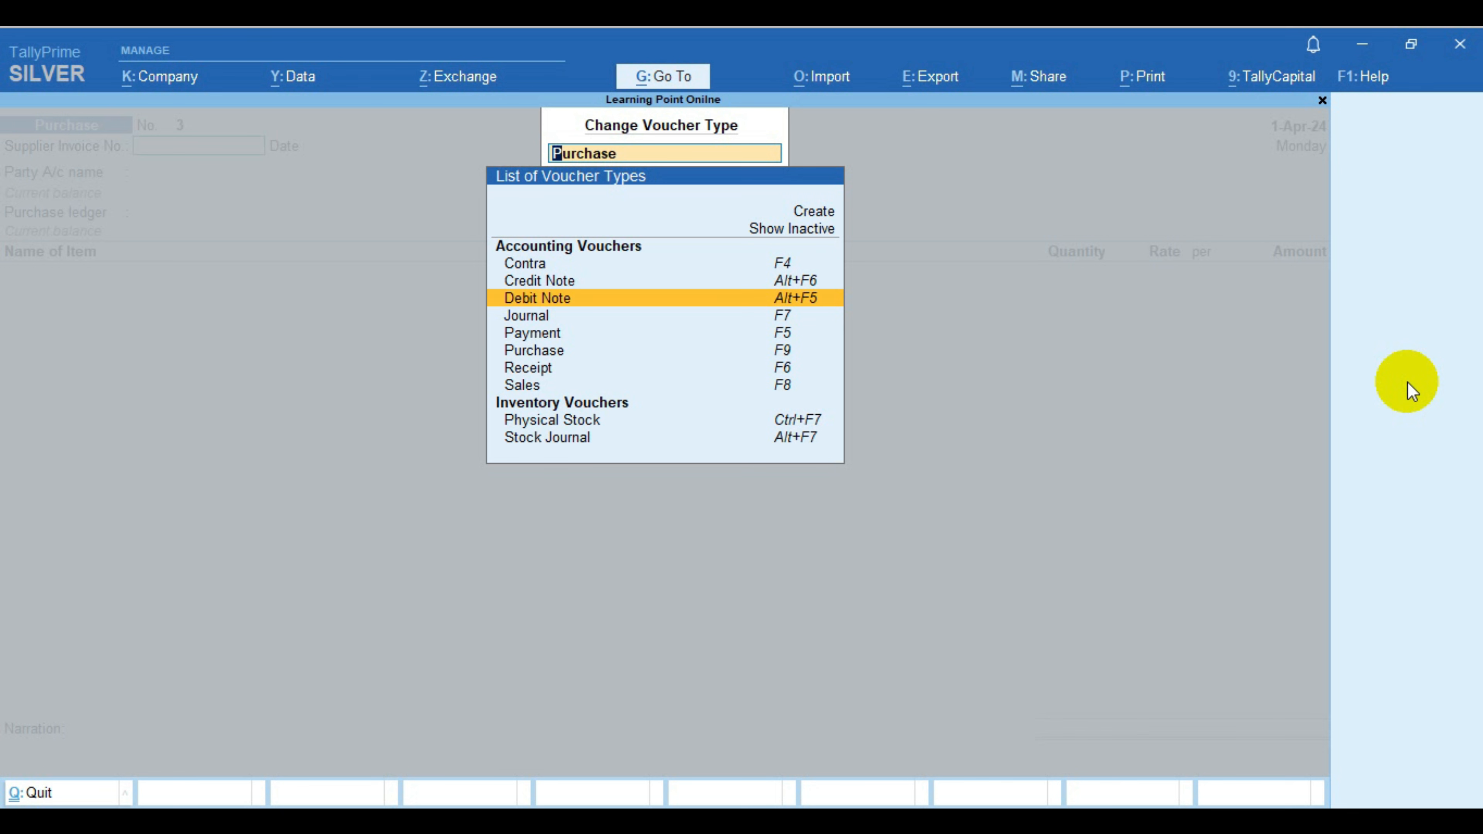
key("Return")
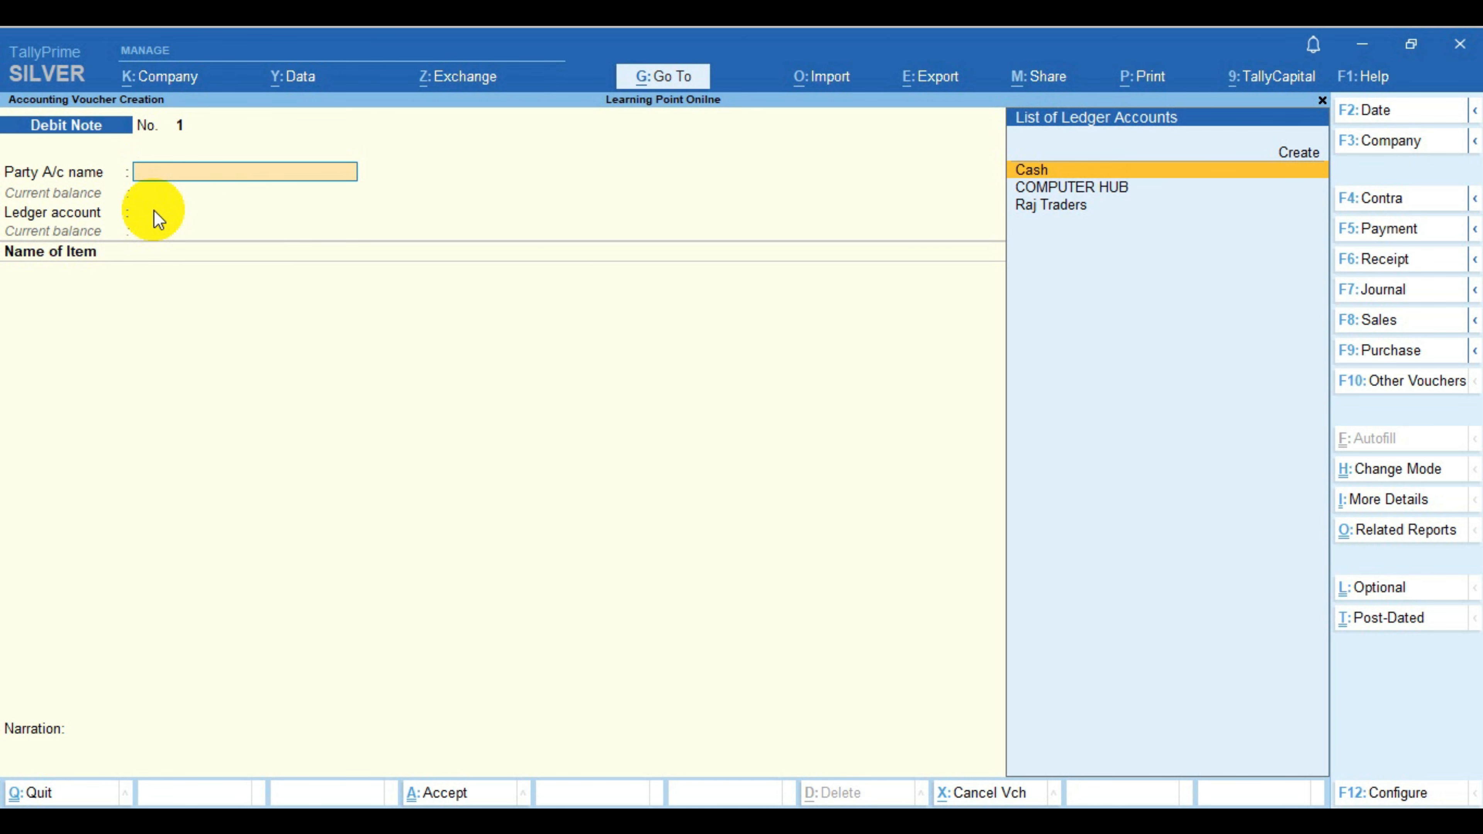
Choose COMPUTER HUB as the party account, leave the dispatch and original invoice details blank, and accept the default party details.
key("Down")
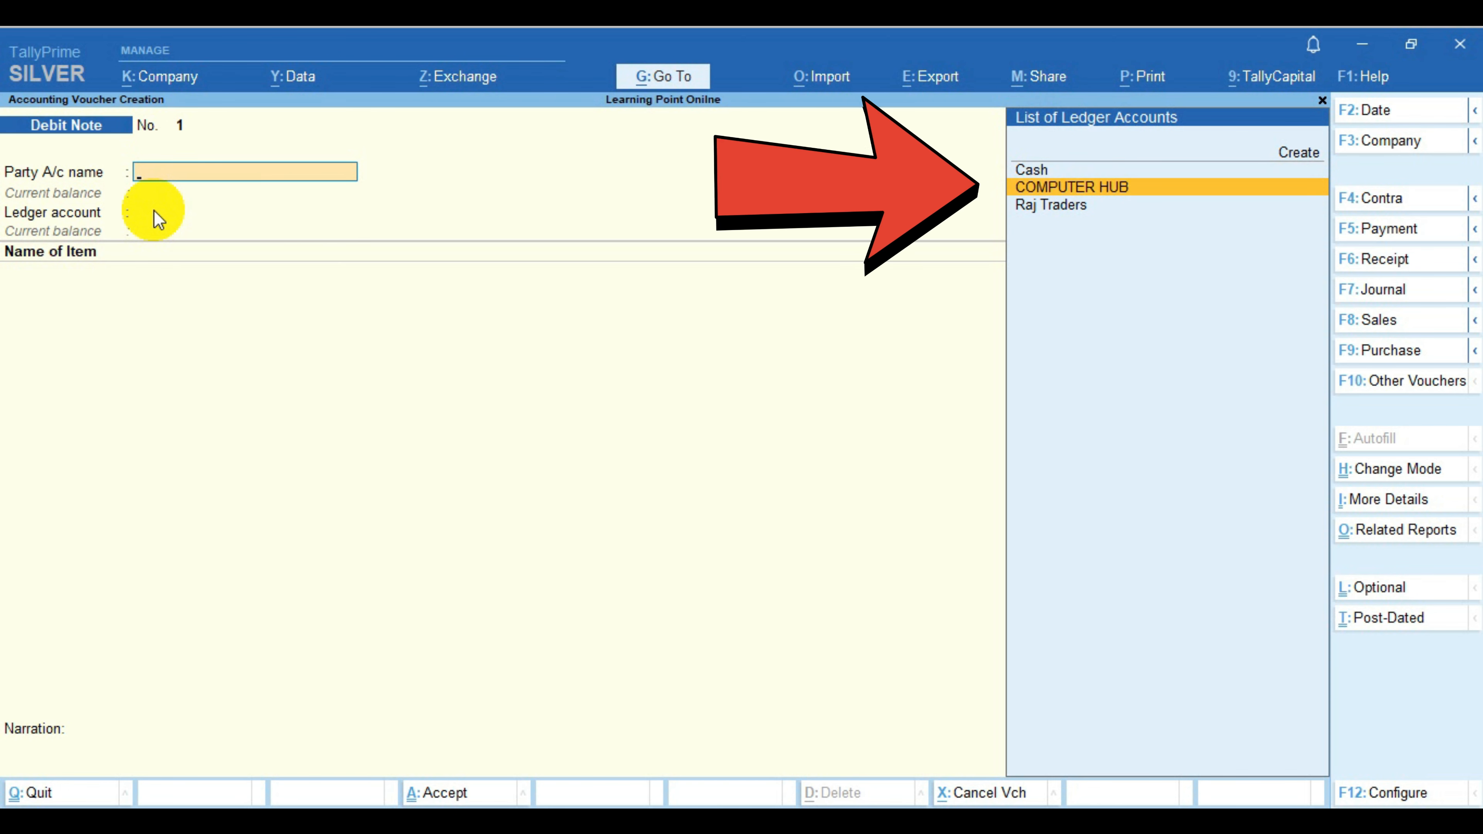
key("Return")
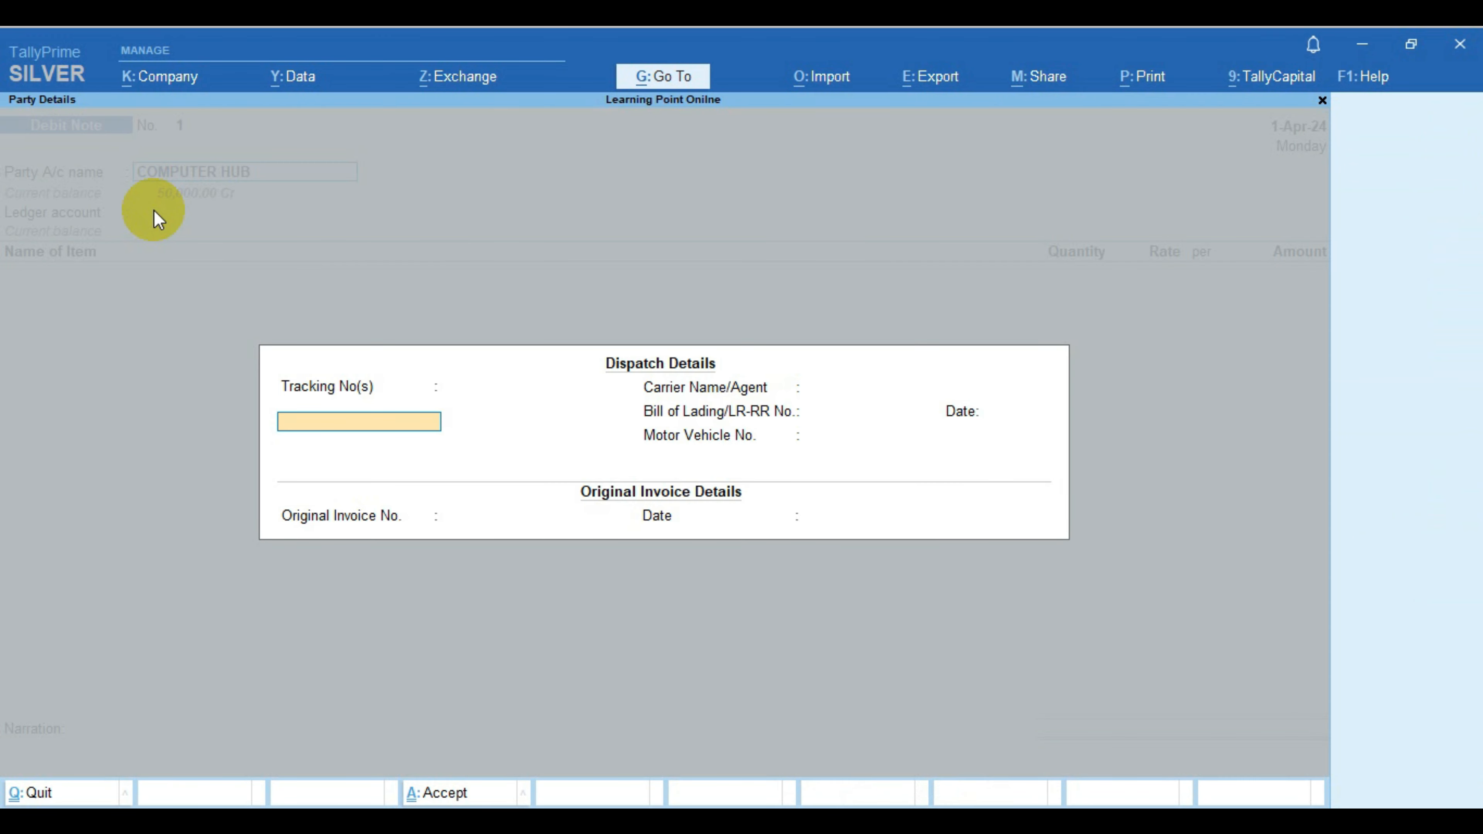
key("Return")
key("Return")
key("Return")
key("Return")
key("Return")
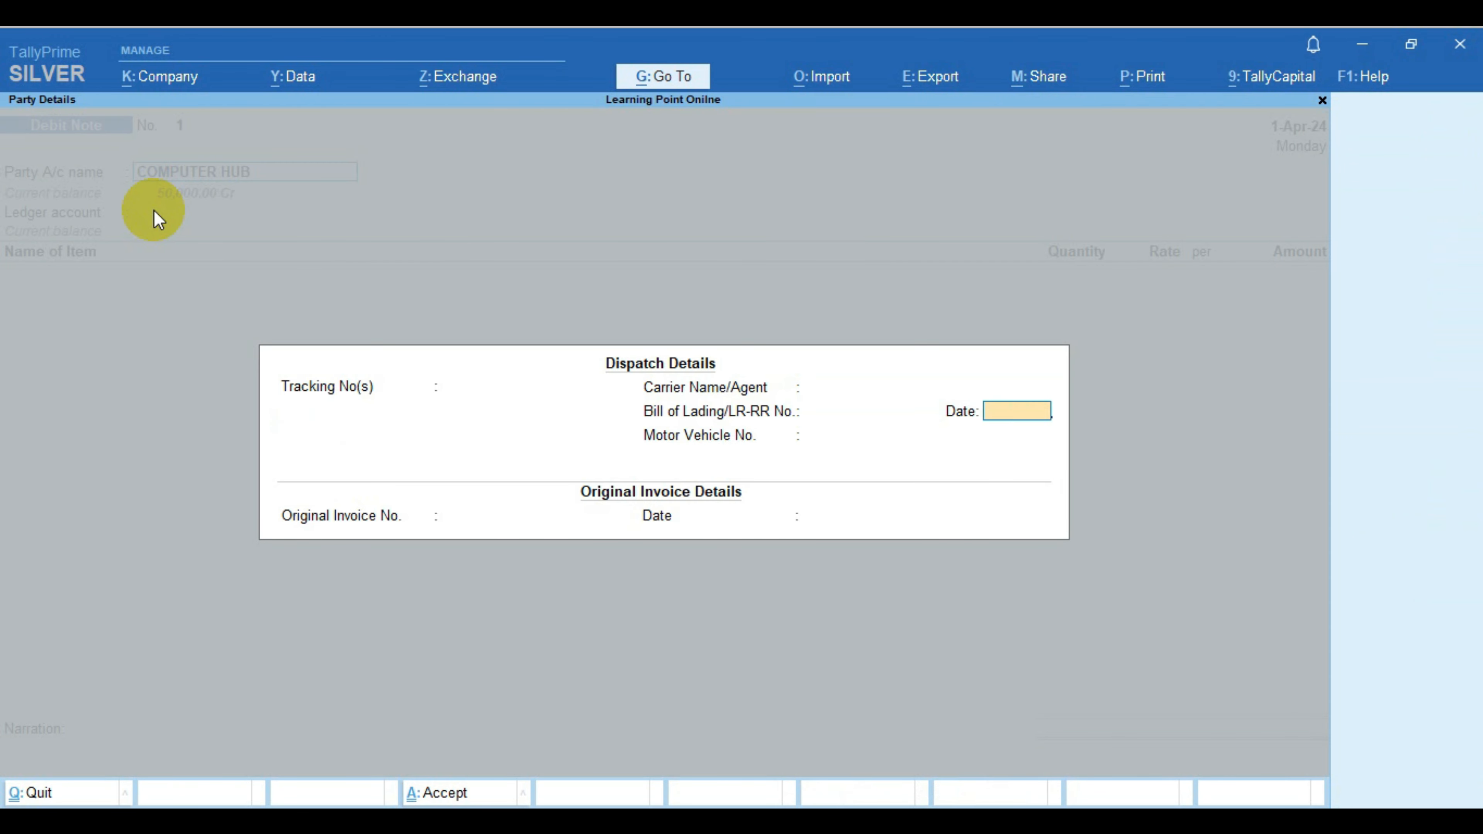
key("Return")
key("Return")
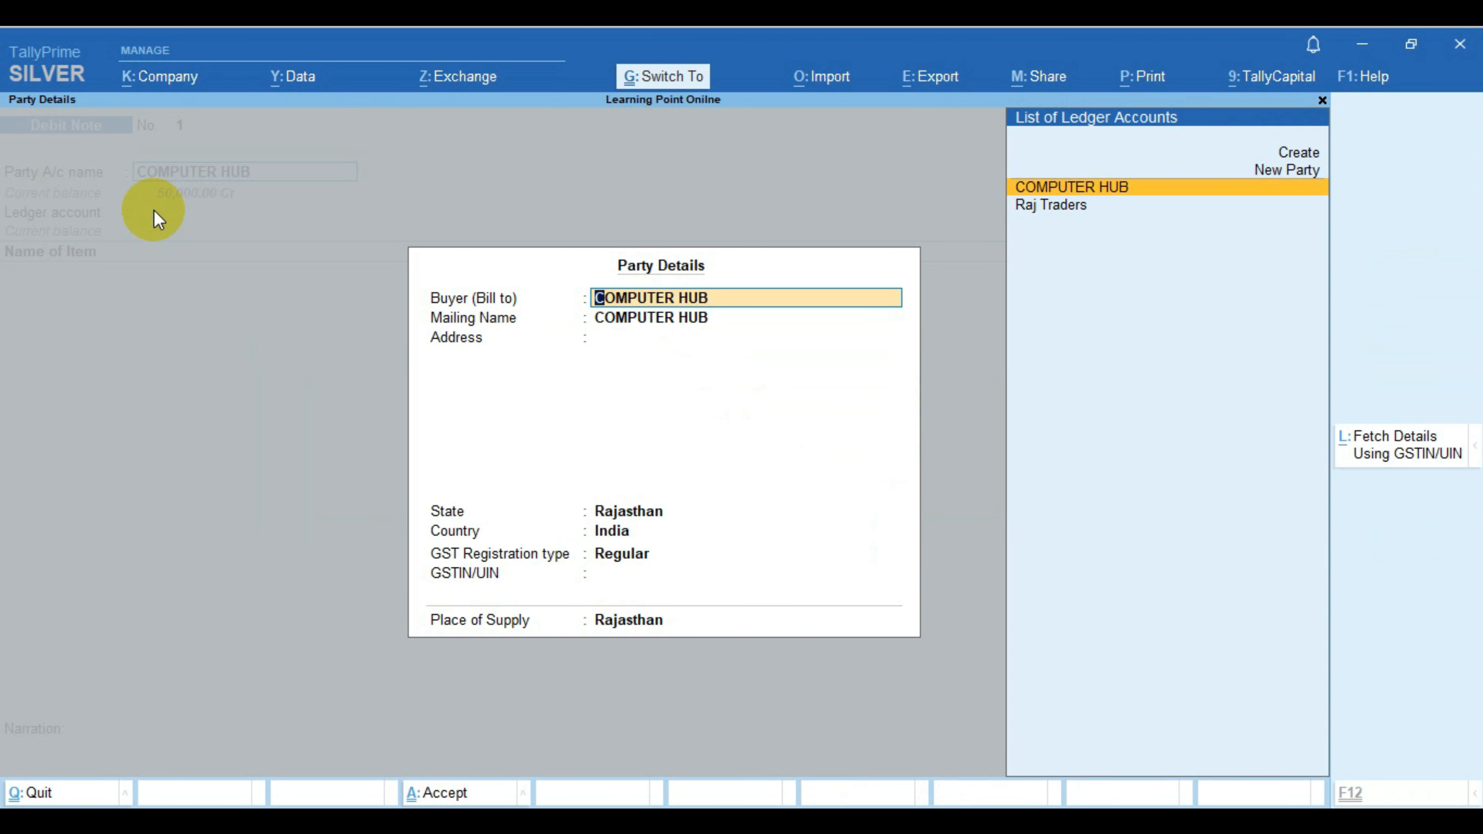
key("ctrl+a")
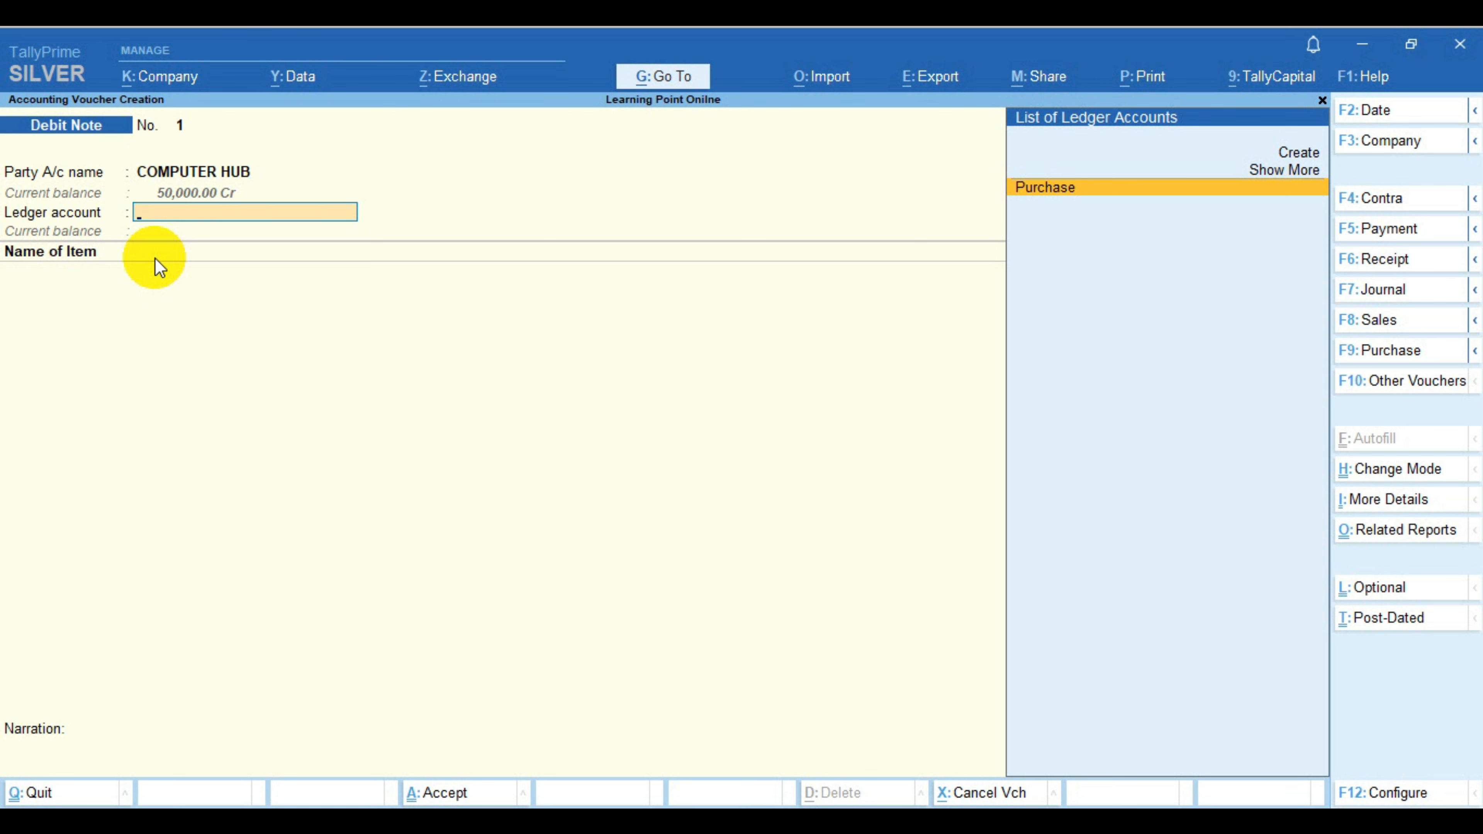
Start creating a new ledger from the debit note's ledger account field, named PURCHASE RETURN with no alias.
key("Up")
key("Up")
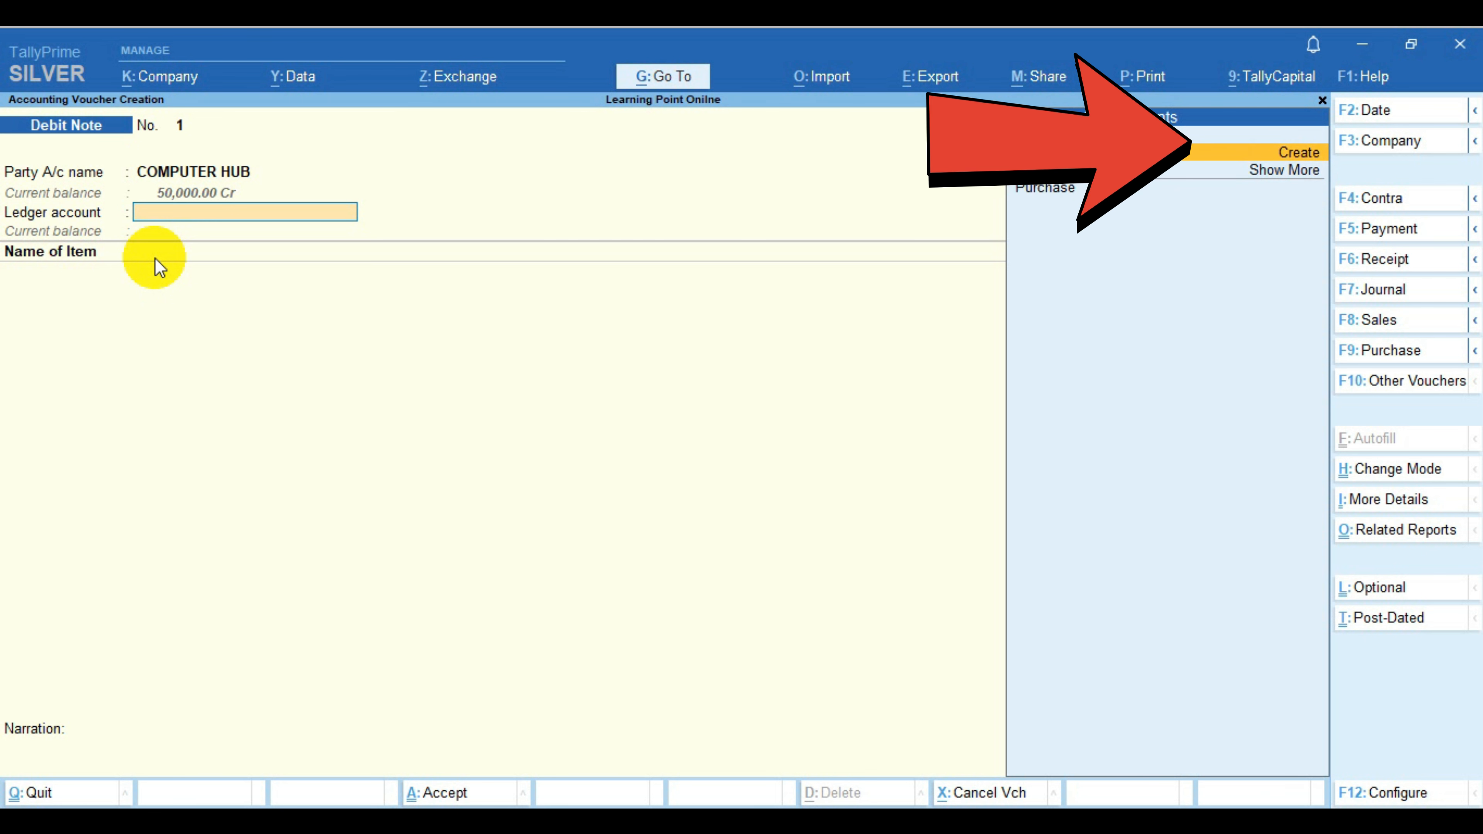
key("Return")
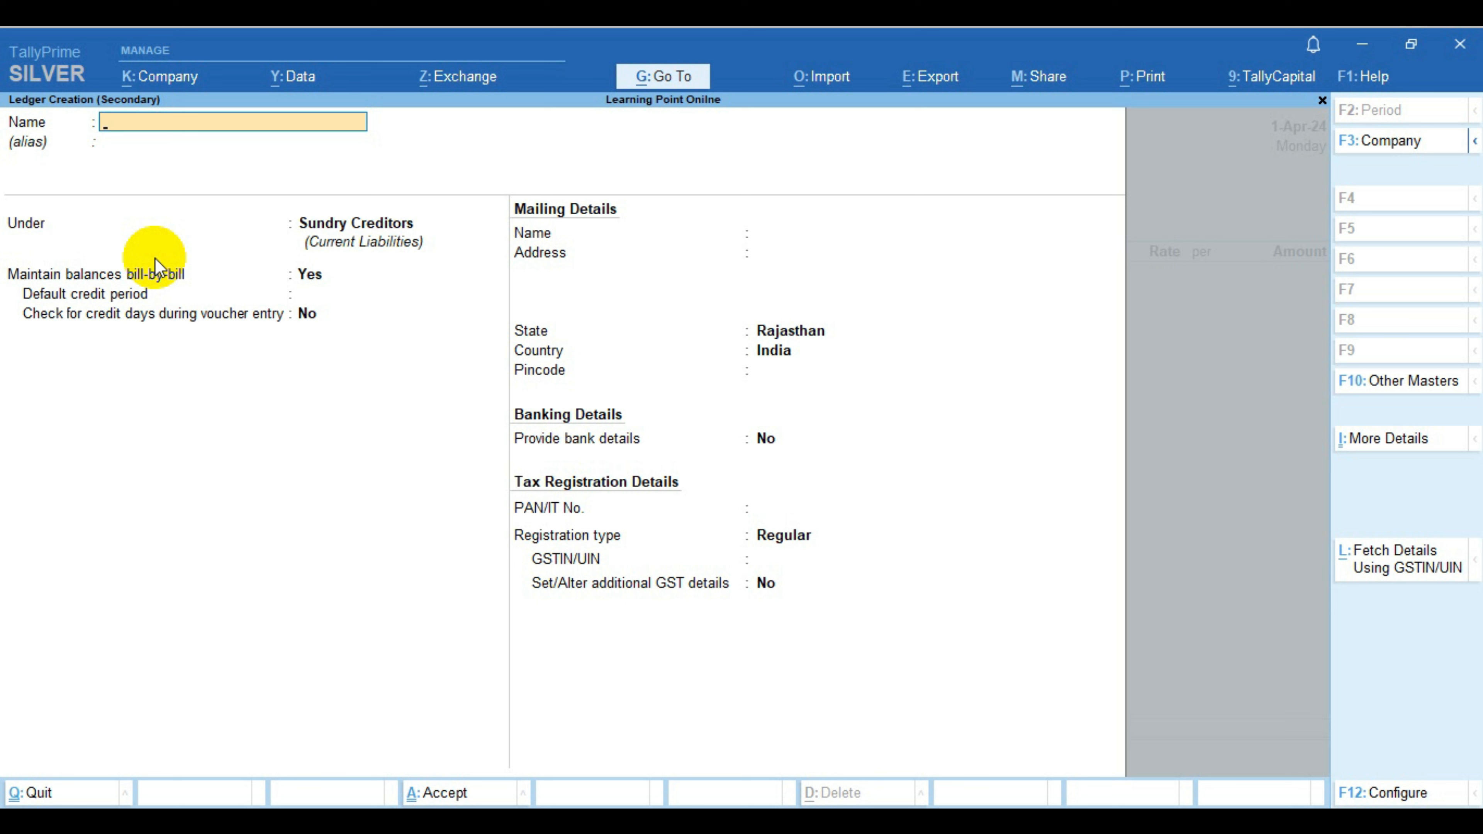
type("PURCHASE RETURN")
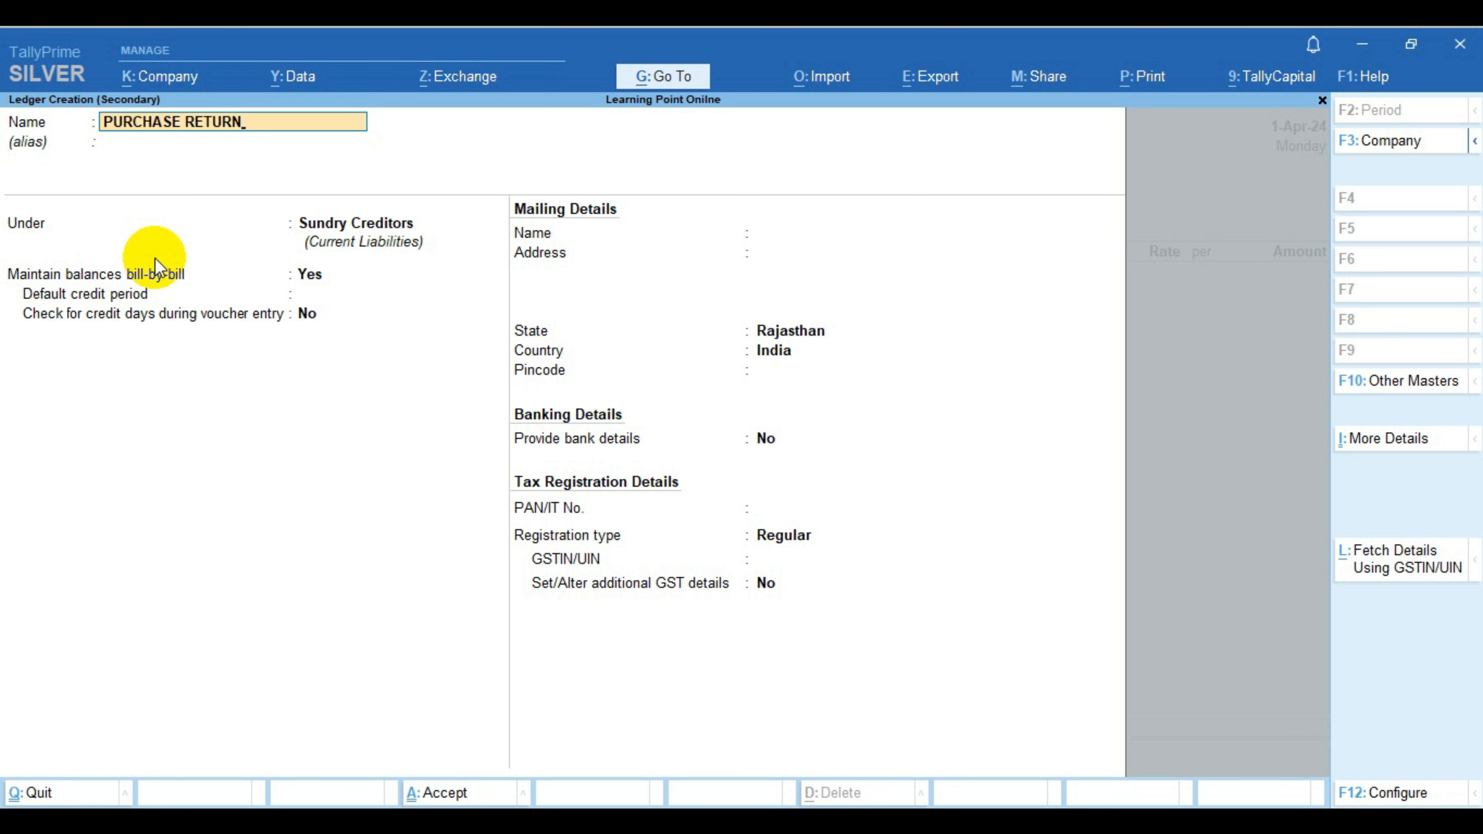
key("Return")
key("Return")
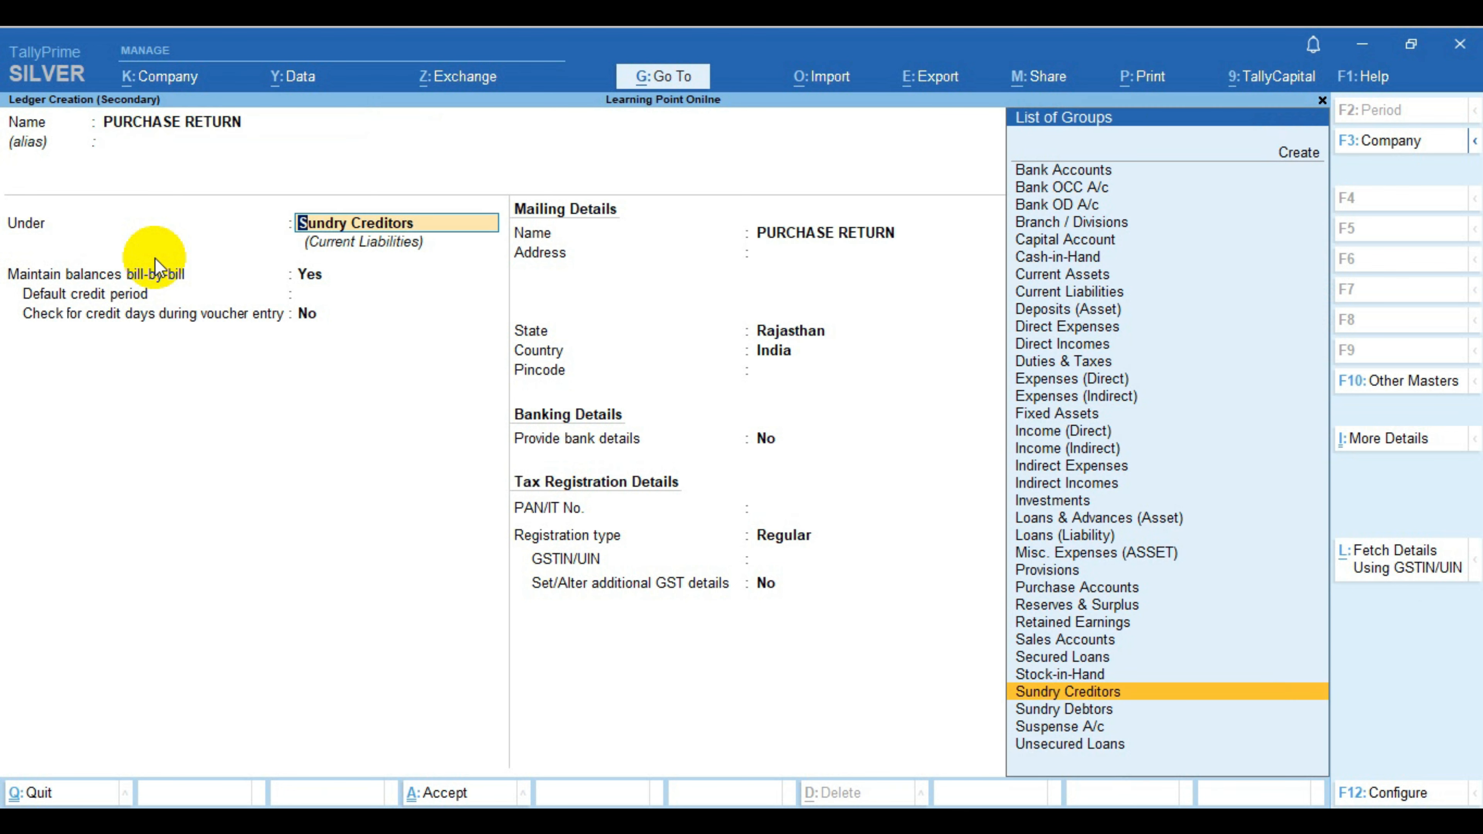
Place the PURCHASE RETURN ledger under Purchase Accounts, keep its ledger type Not Applicable, and save it with the default statutory details.
key("Up")
key("Up")
key("Up")
key("Up")
key("Up")
key("Up")
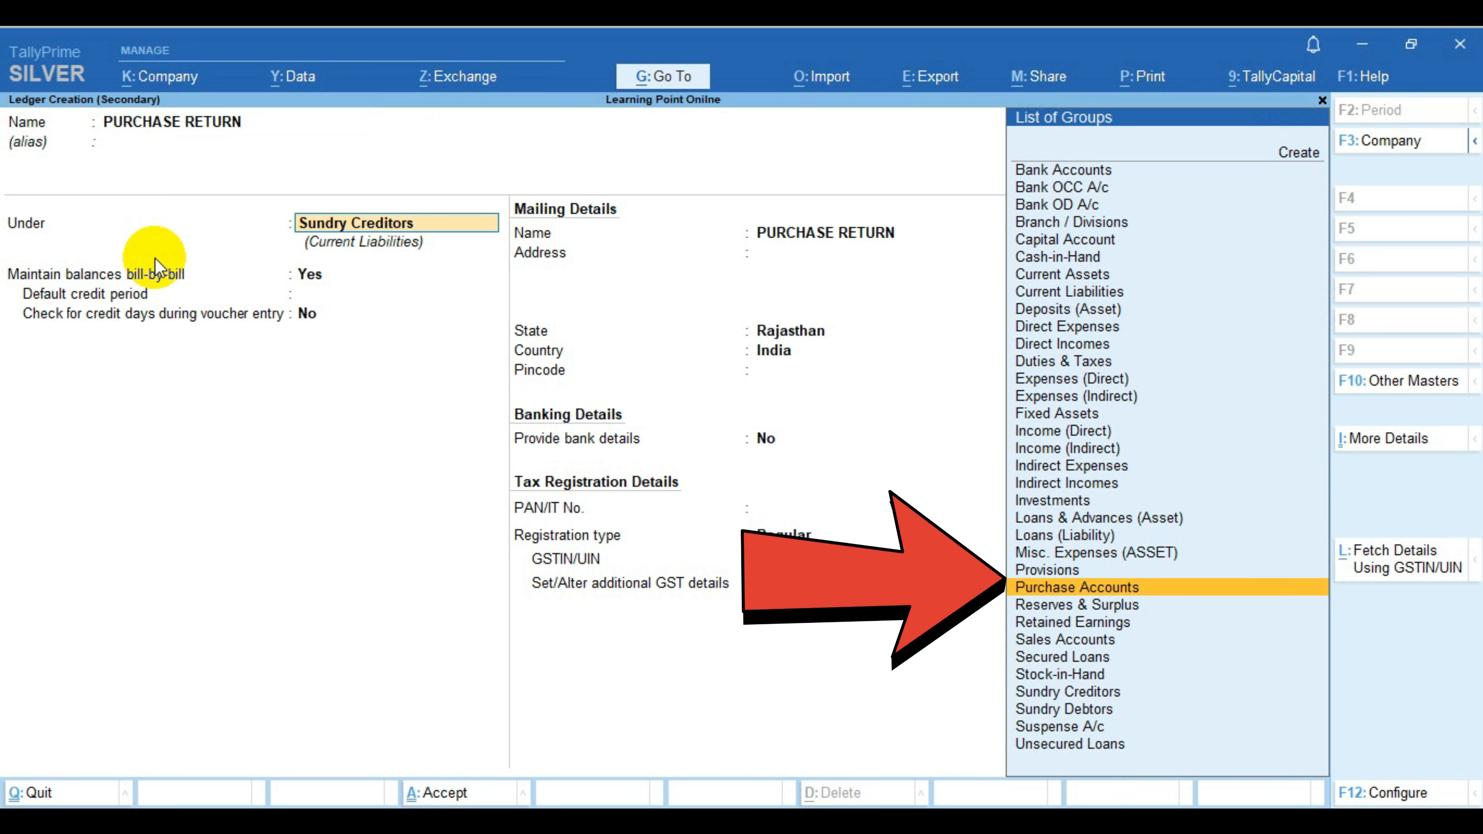
key("Return")
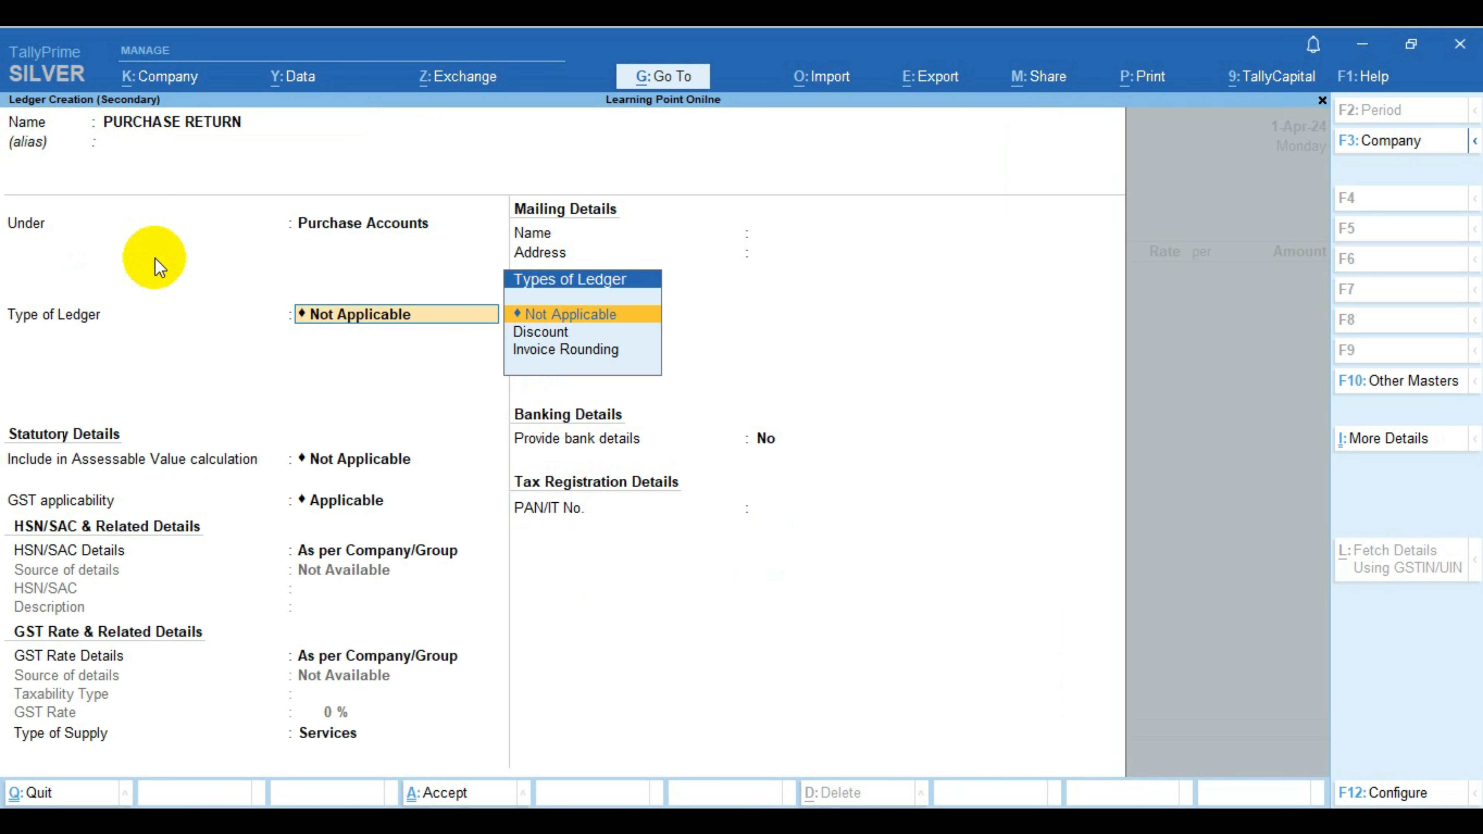
key("Return")
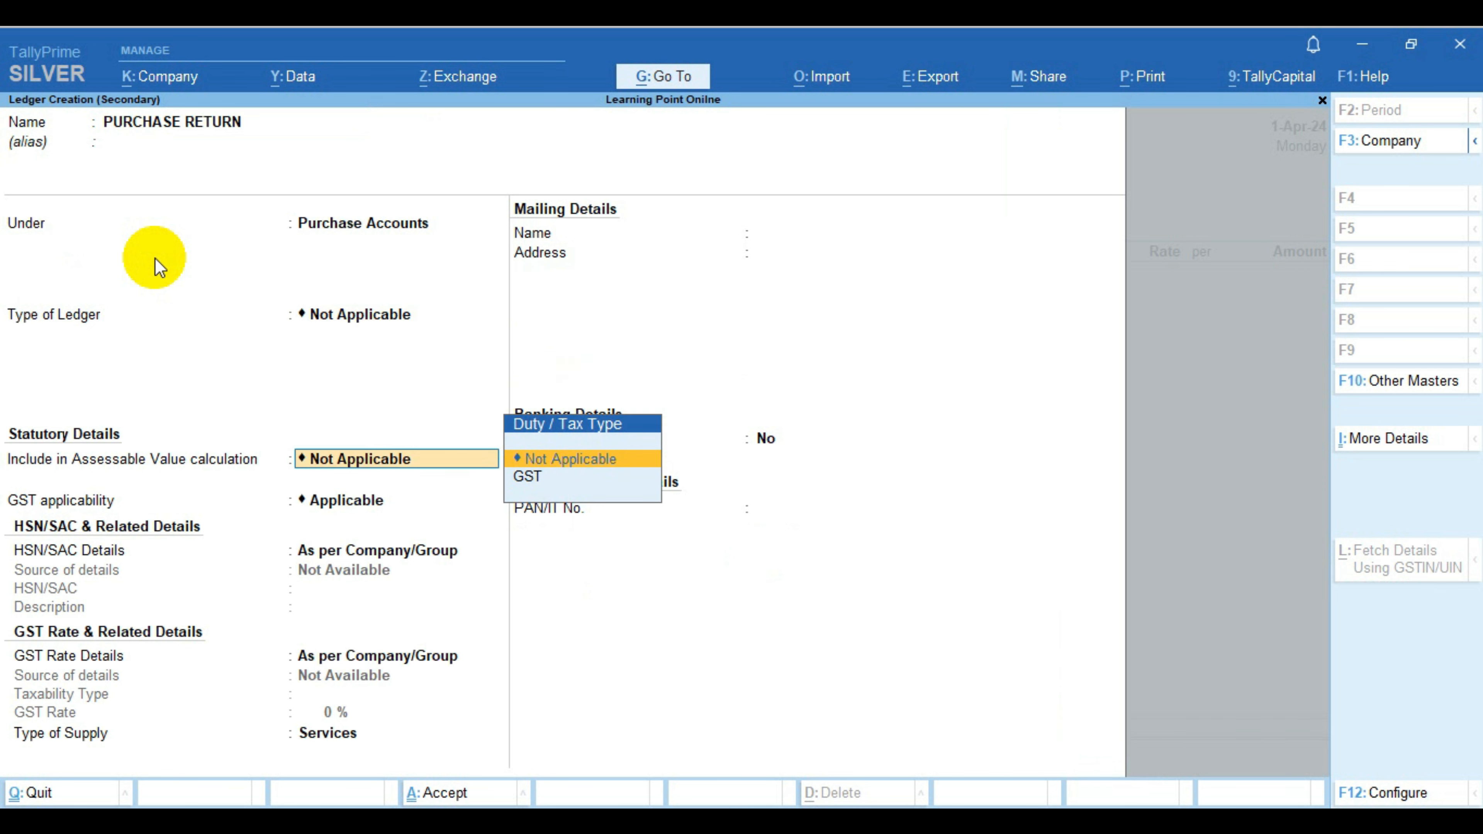
key("ctrl+a")
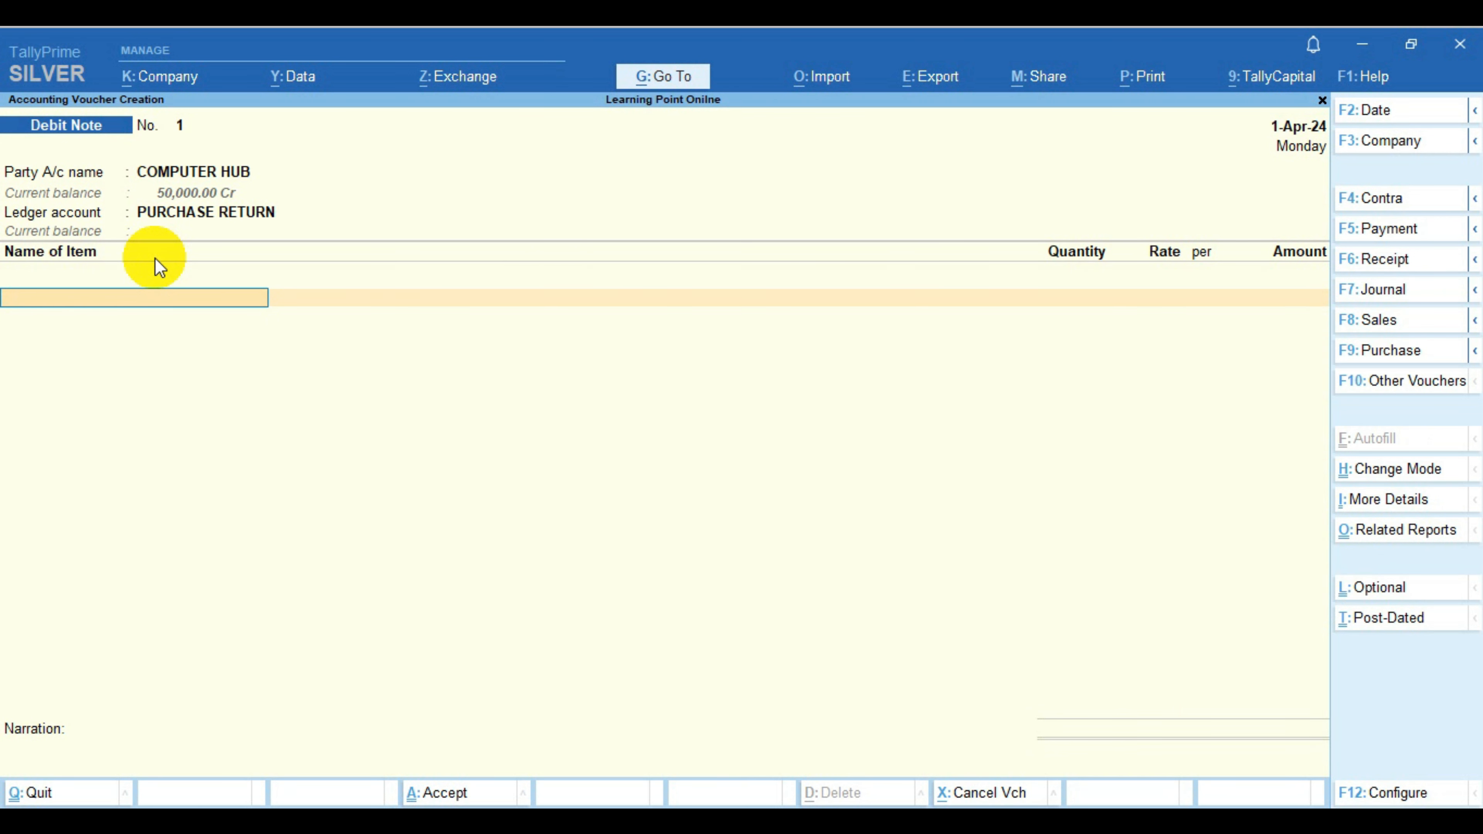
Add the stock item KEY BOARD to the debit note with a quantity of 50 NOS.
key("Down")
key("Down")
key("Down")
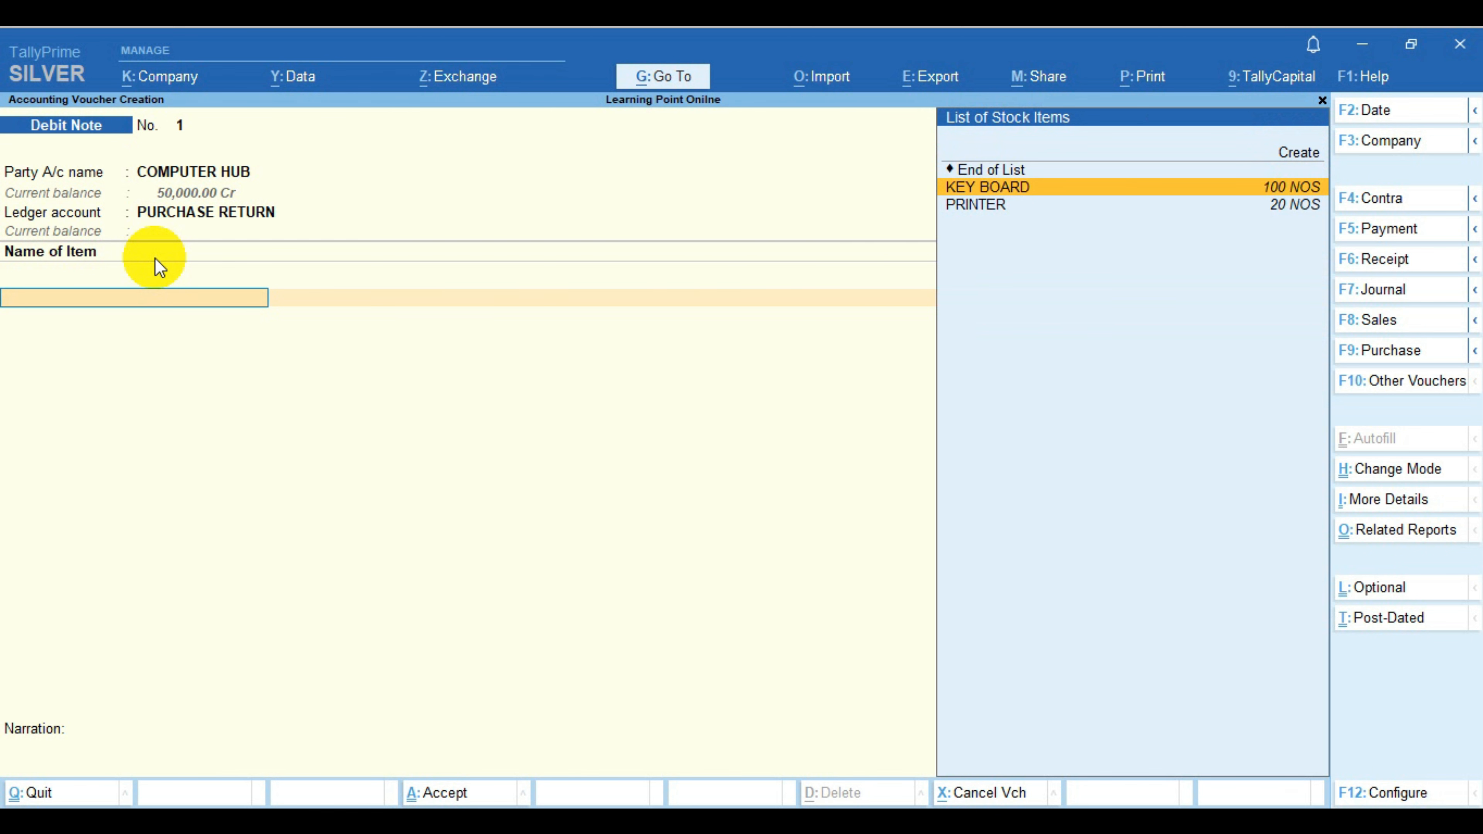
key("Return")
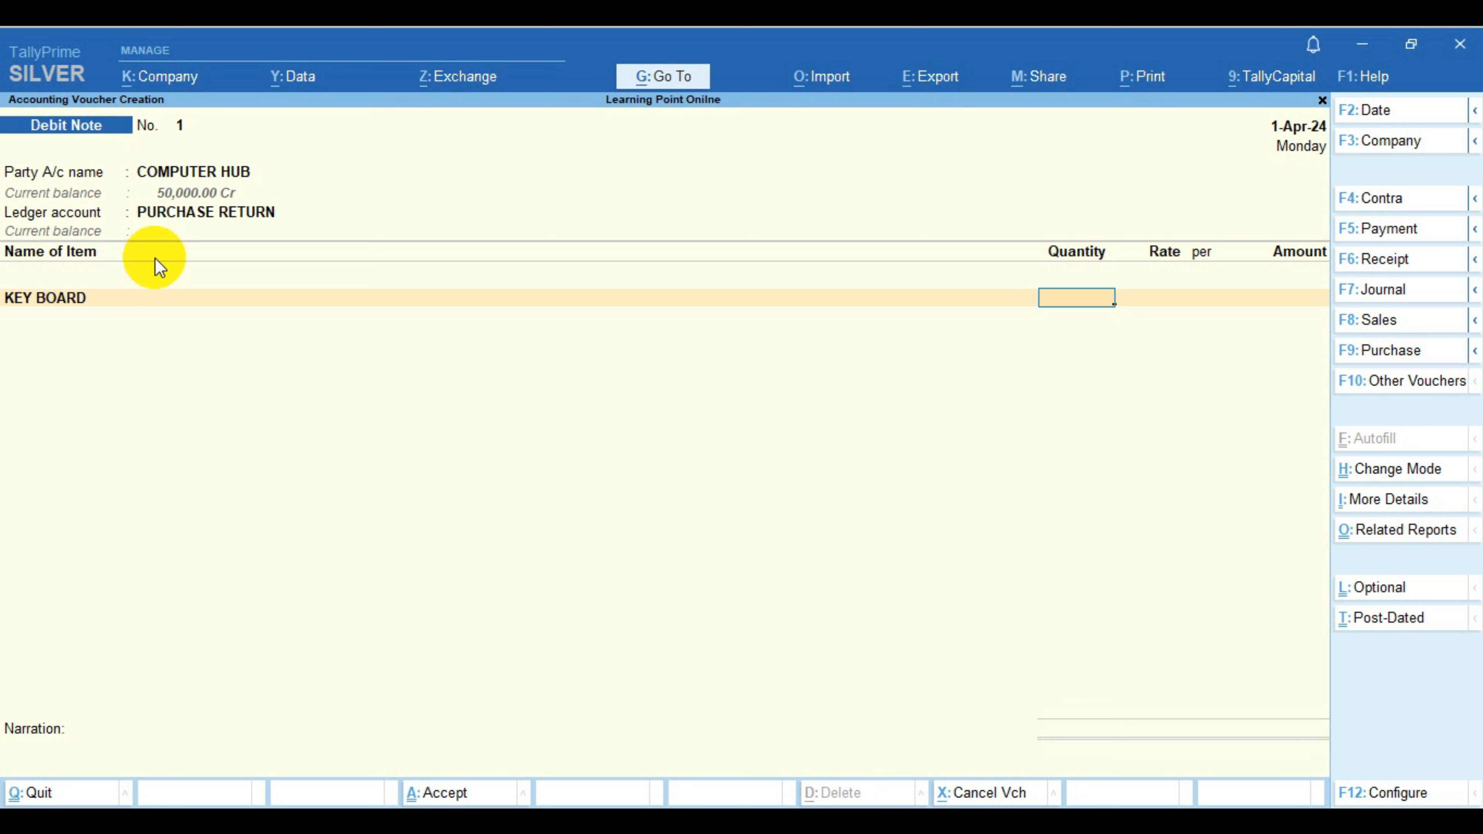
type("50")
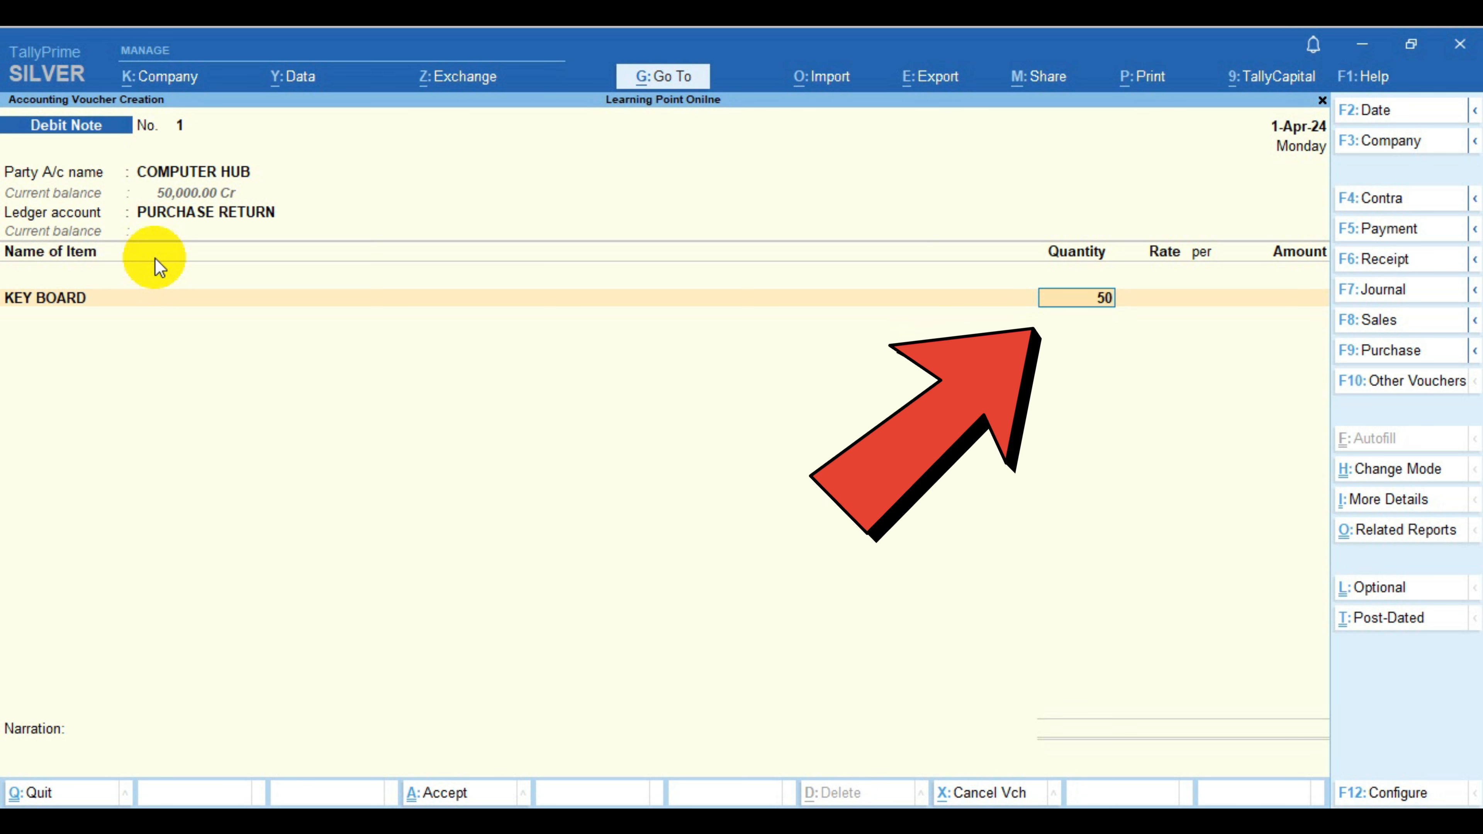
key("Return")
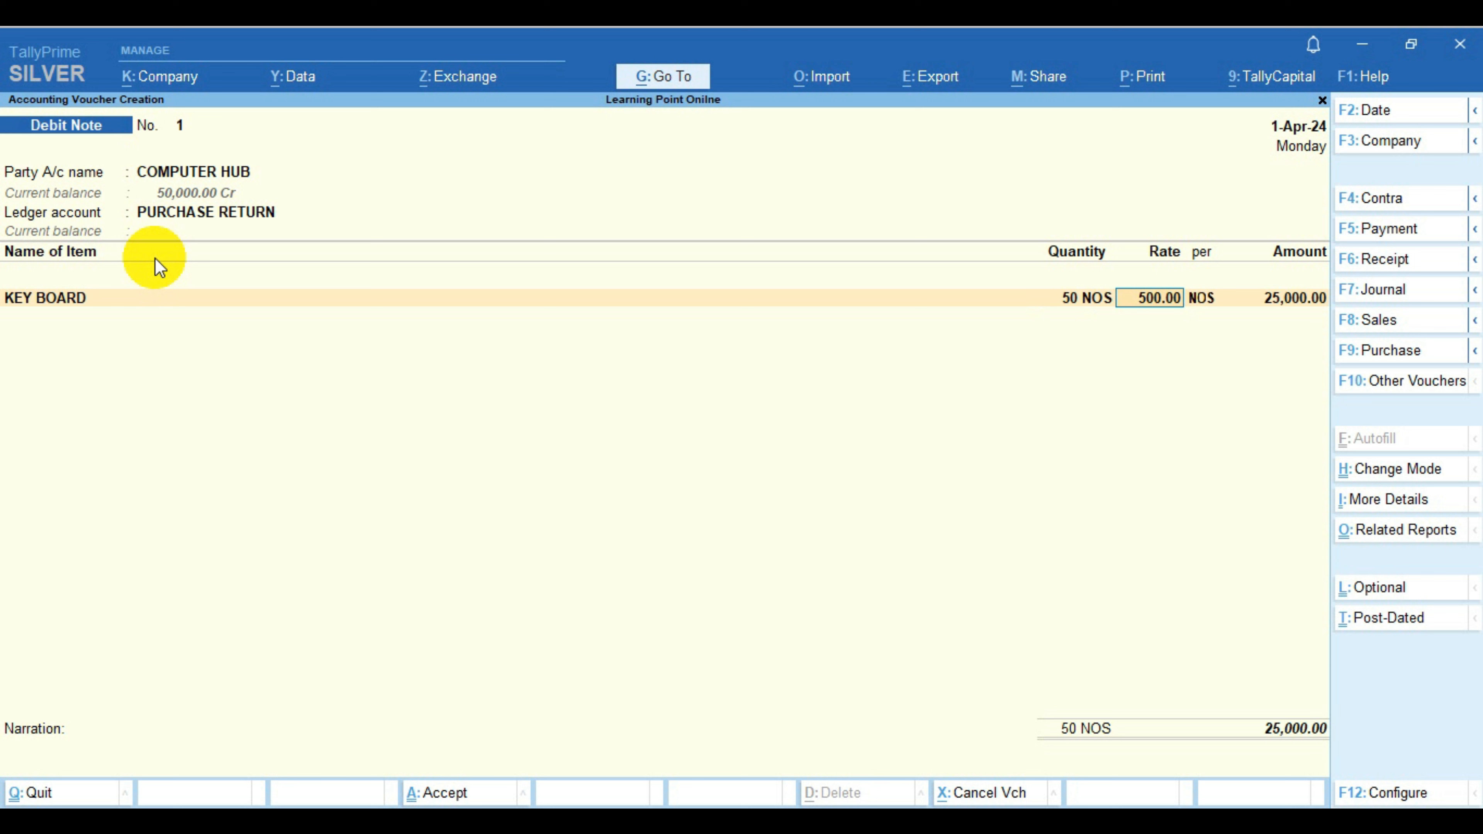
Keep the rate of 500 per NOS, end the item list, and save the debit note without a narration.
key("Return")
key("Return")
key("Return")
key("Return")
key("Return")
key("Return")
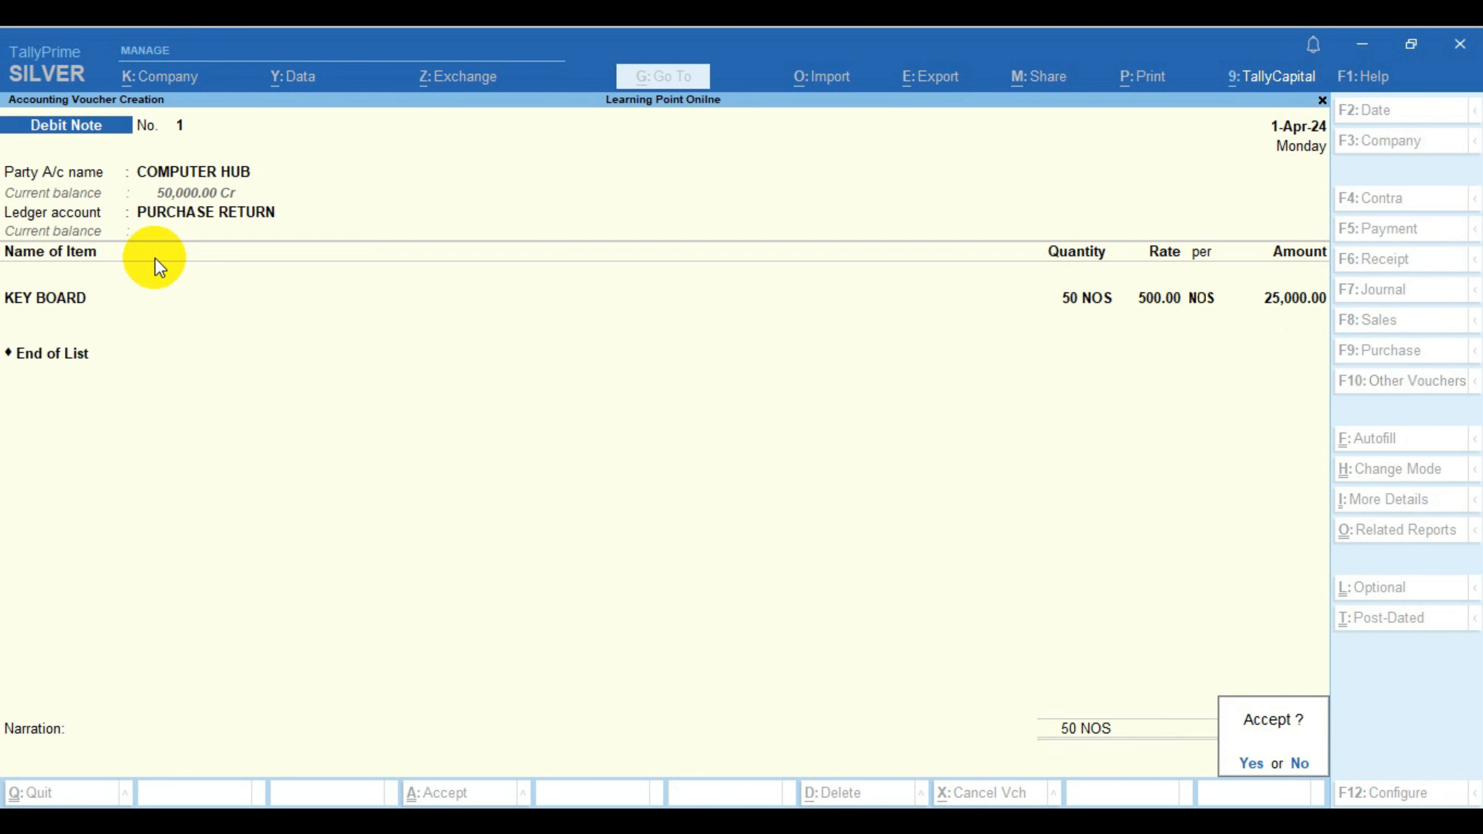
key("Return")
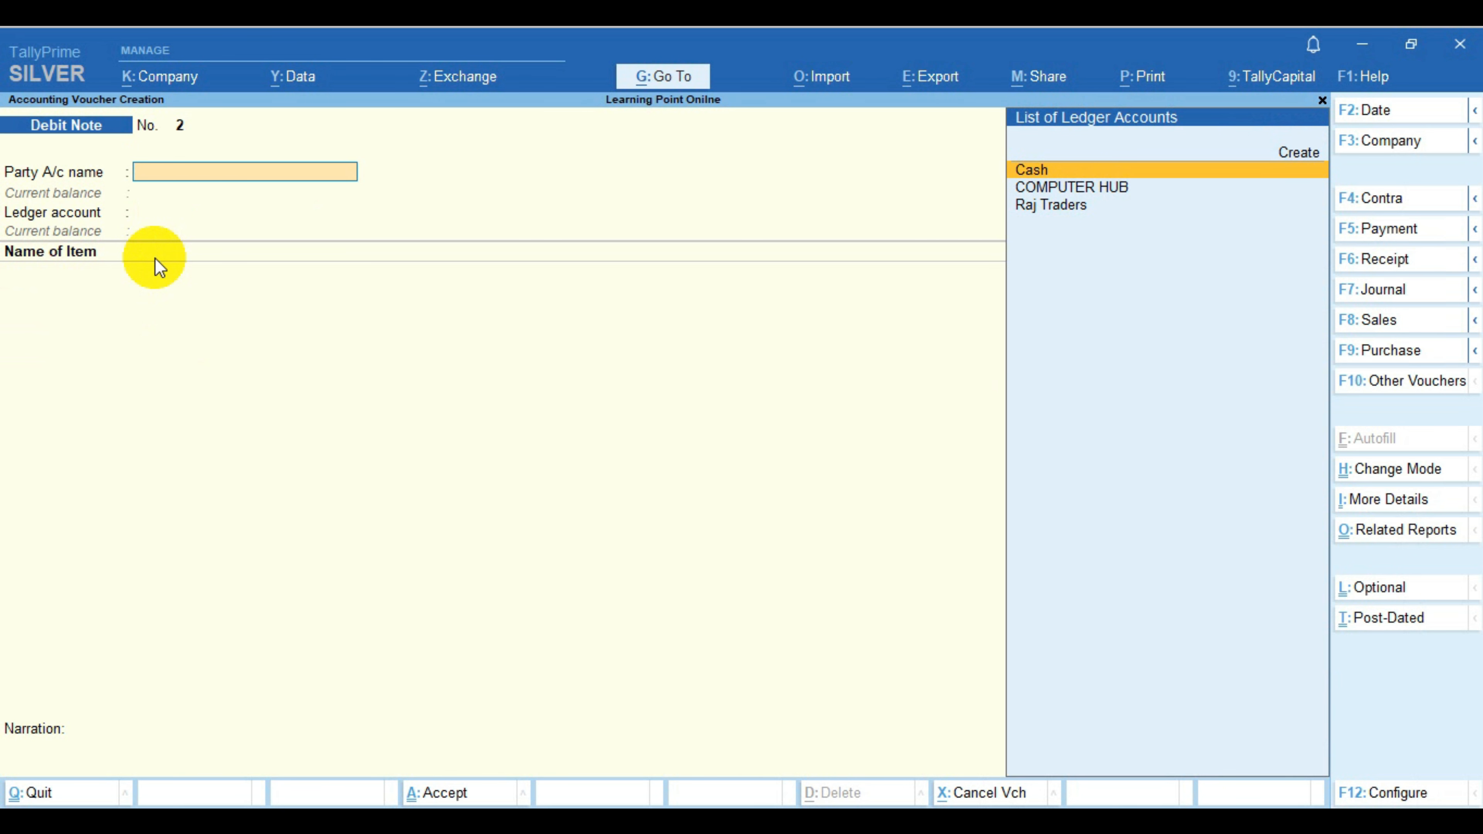
Quit debit note entry and open Display More Reports from the Gateway of Tally.
key("Escape")
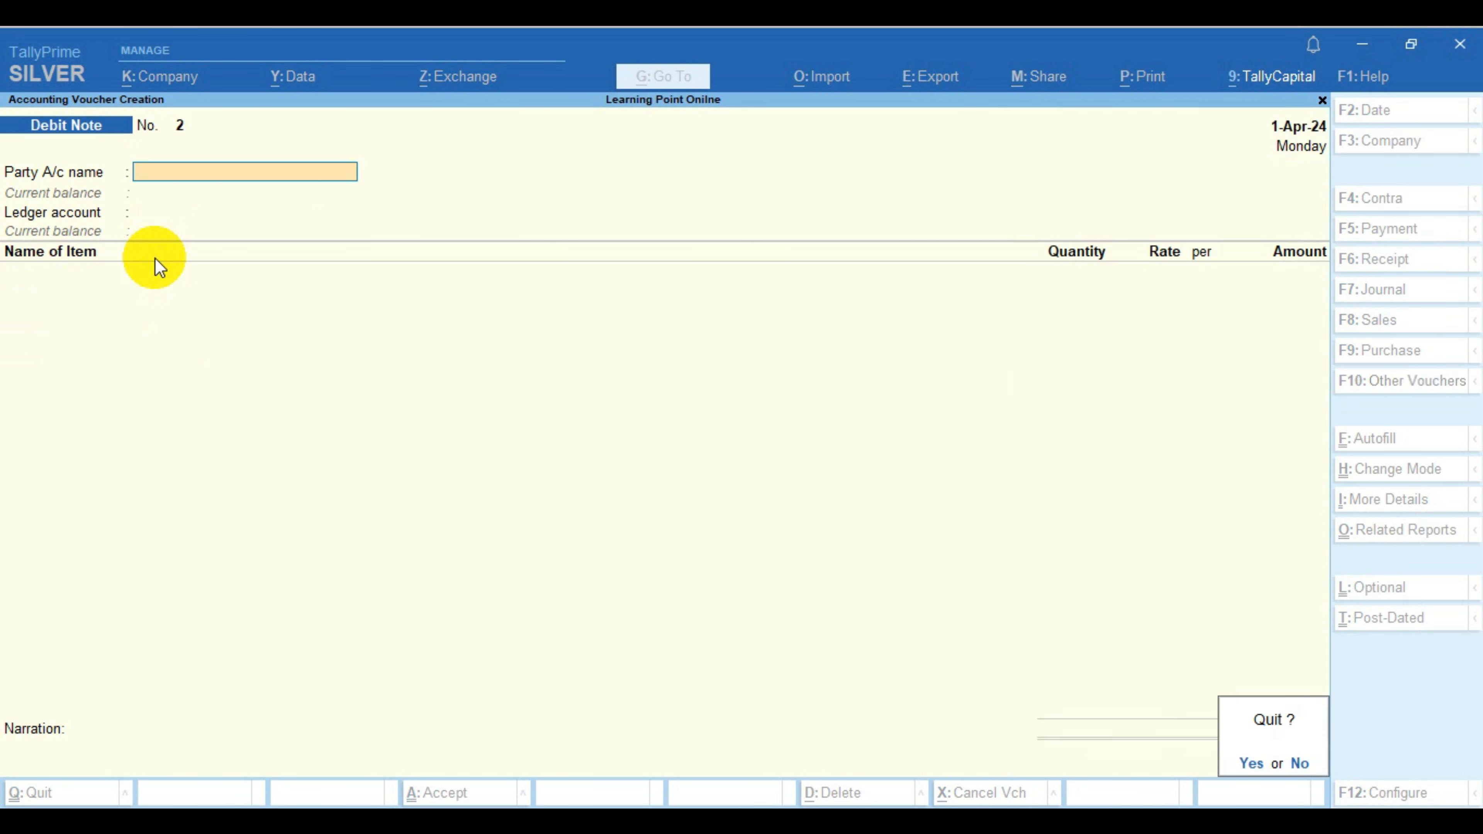
key("Return")
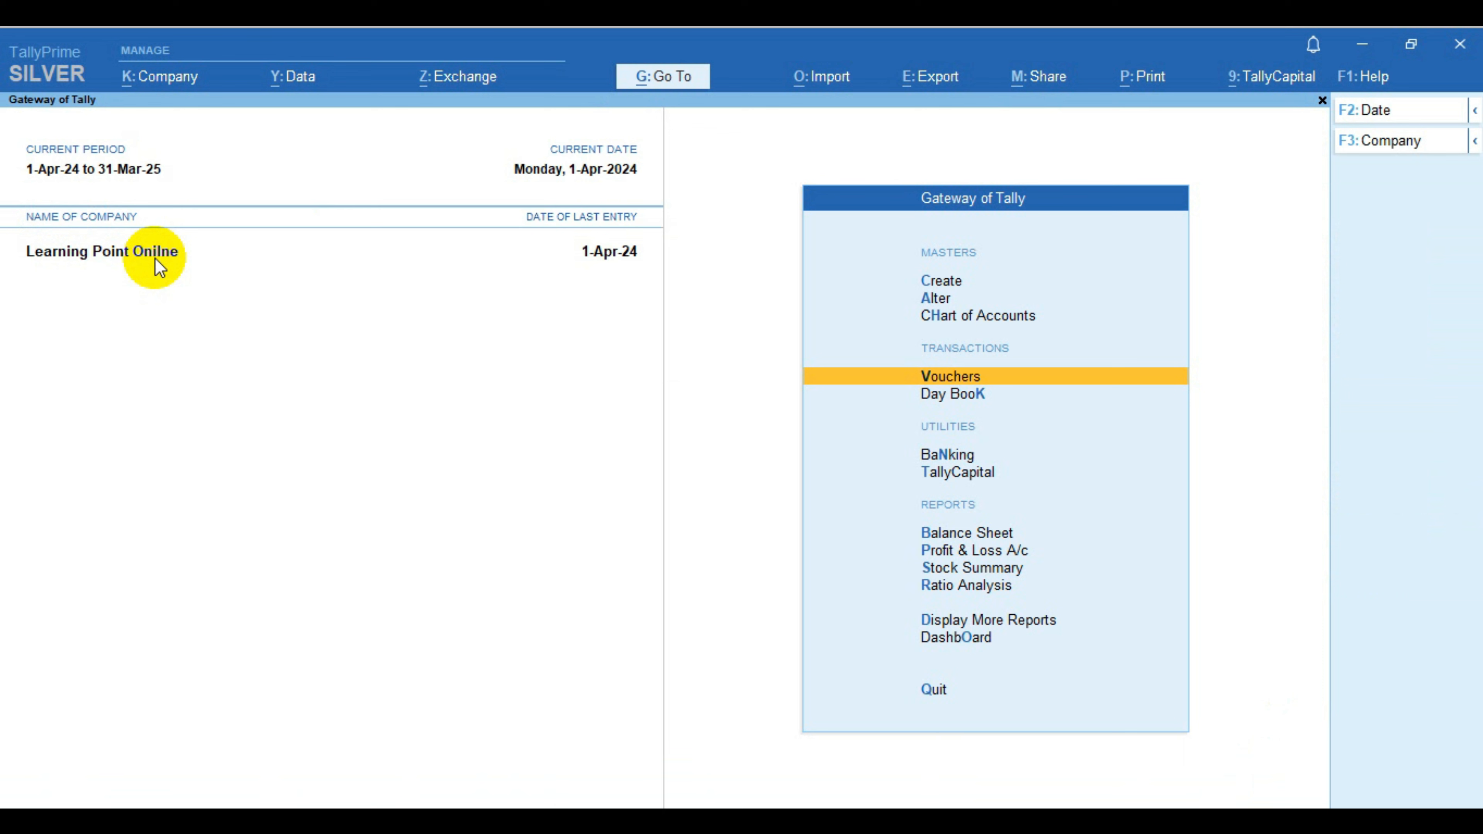
key("Down")
key("Down")
key("Down")
key("Down")
key("Down")
key("Down")
key("Down")
key("Down")
key("Return")
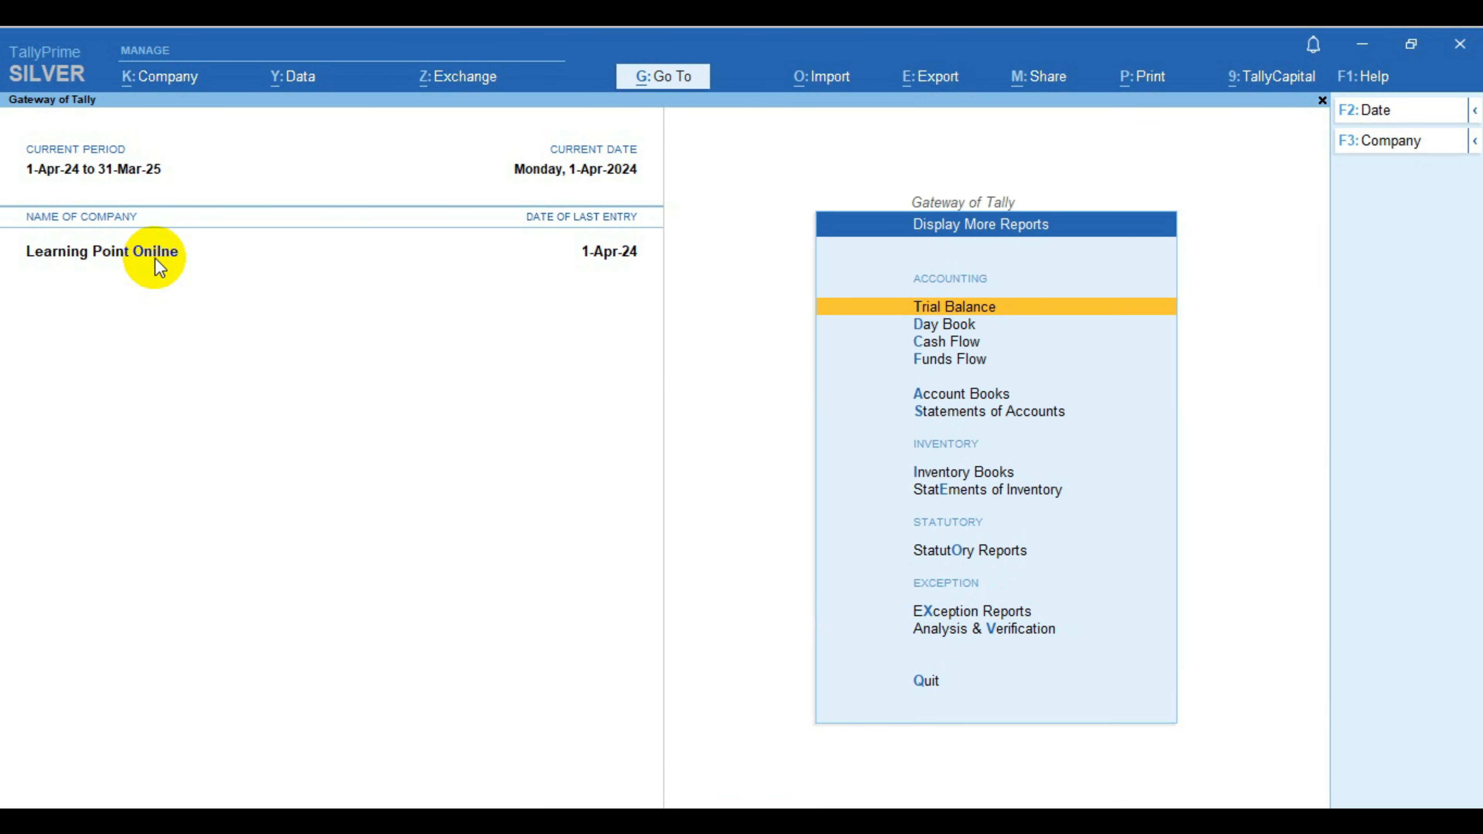
Open the Ledger report's ledger selection under Account Books.
key("Down")
key("Down")
key("Down")
key("Down")
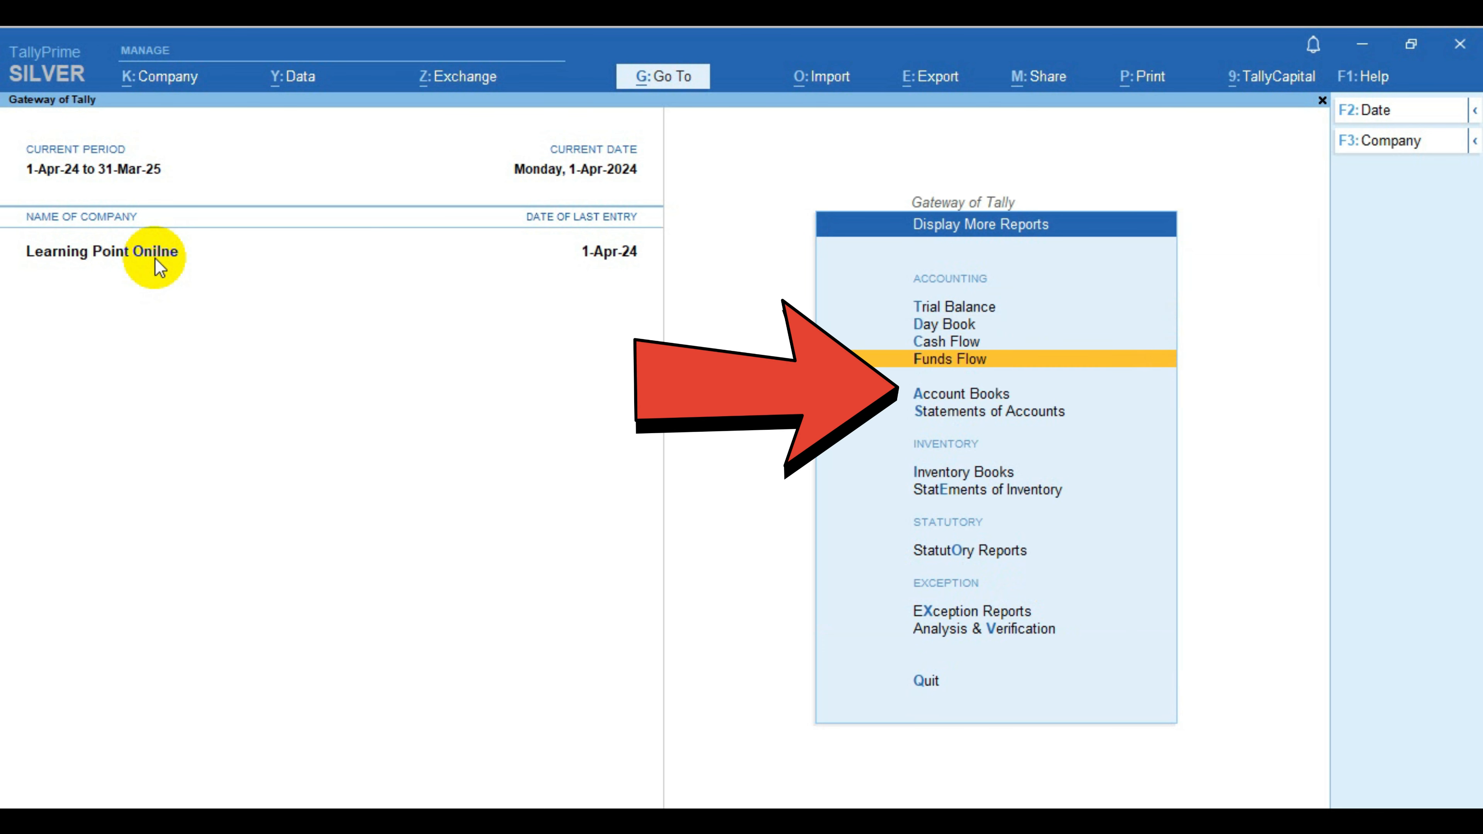
key("Return")
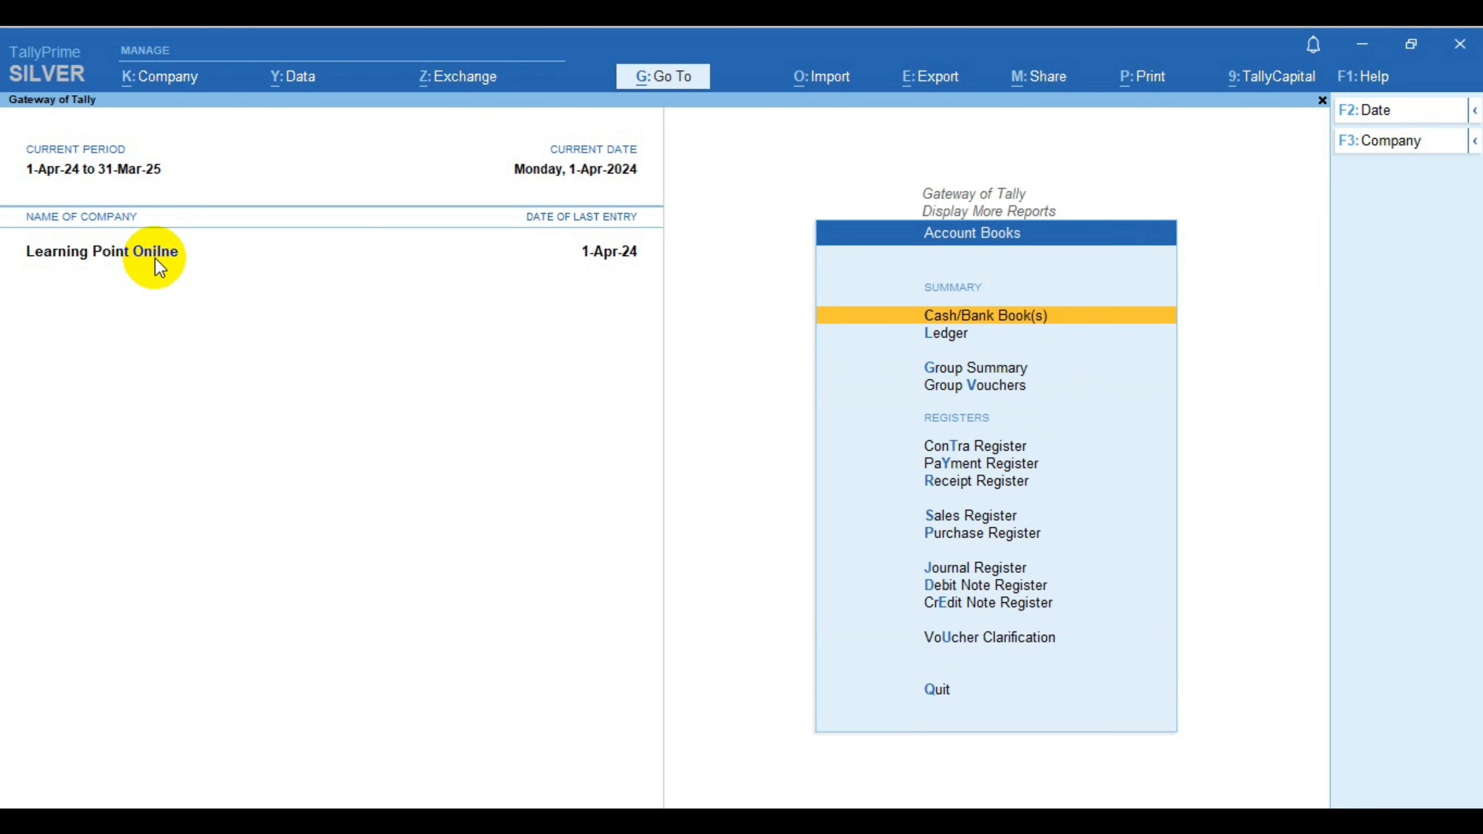
key("Down")
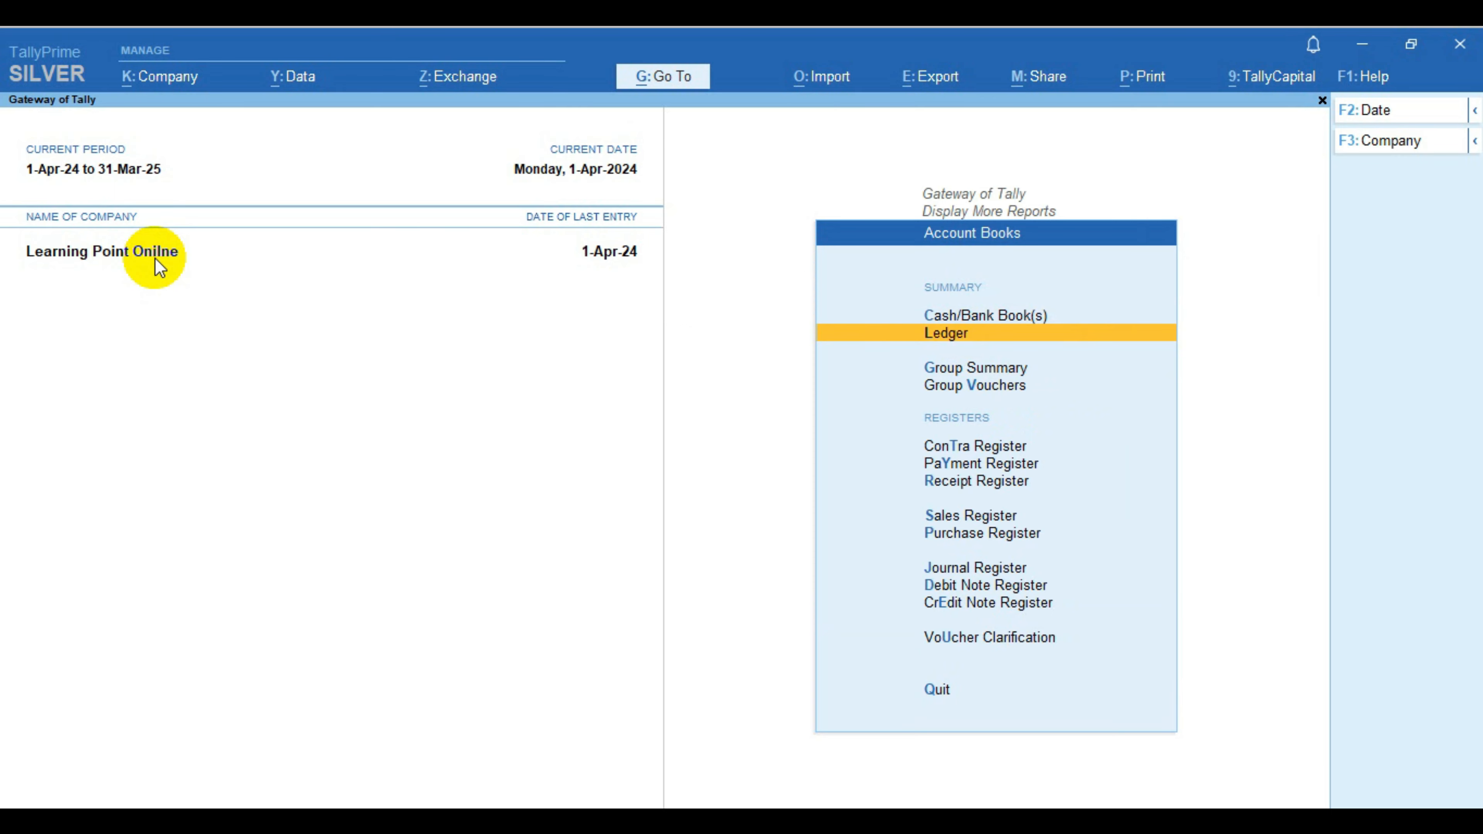
key("Return")
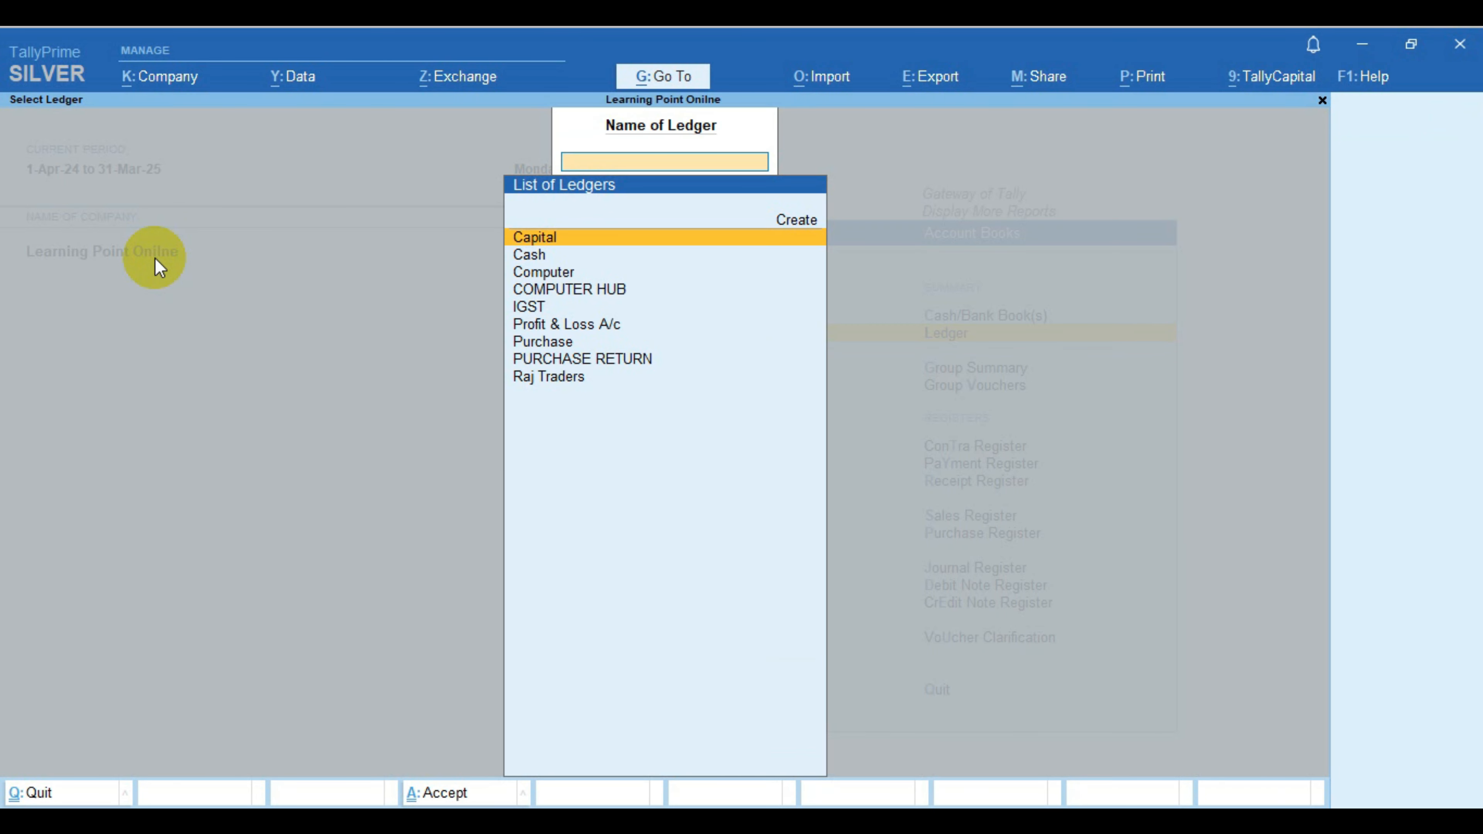
Open the COMPUTER HUB ledger and check its purchase entry, purchase return entry and closing balance.
key("Down")
key("Down")
key("Down")
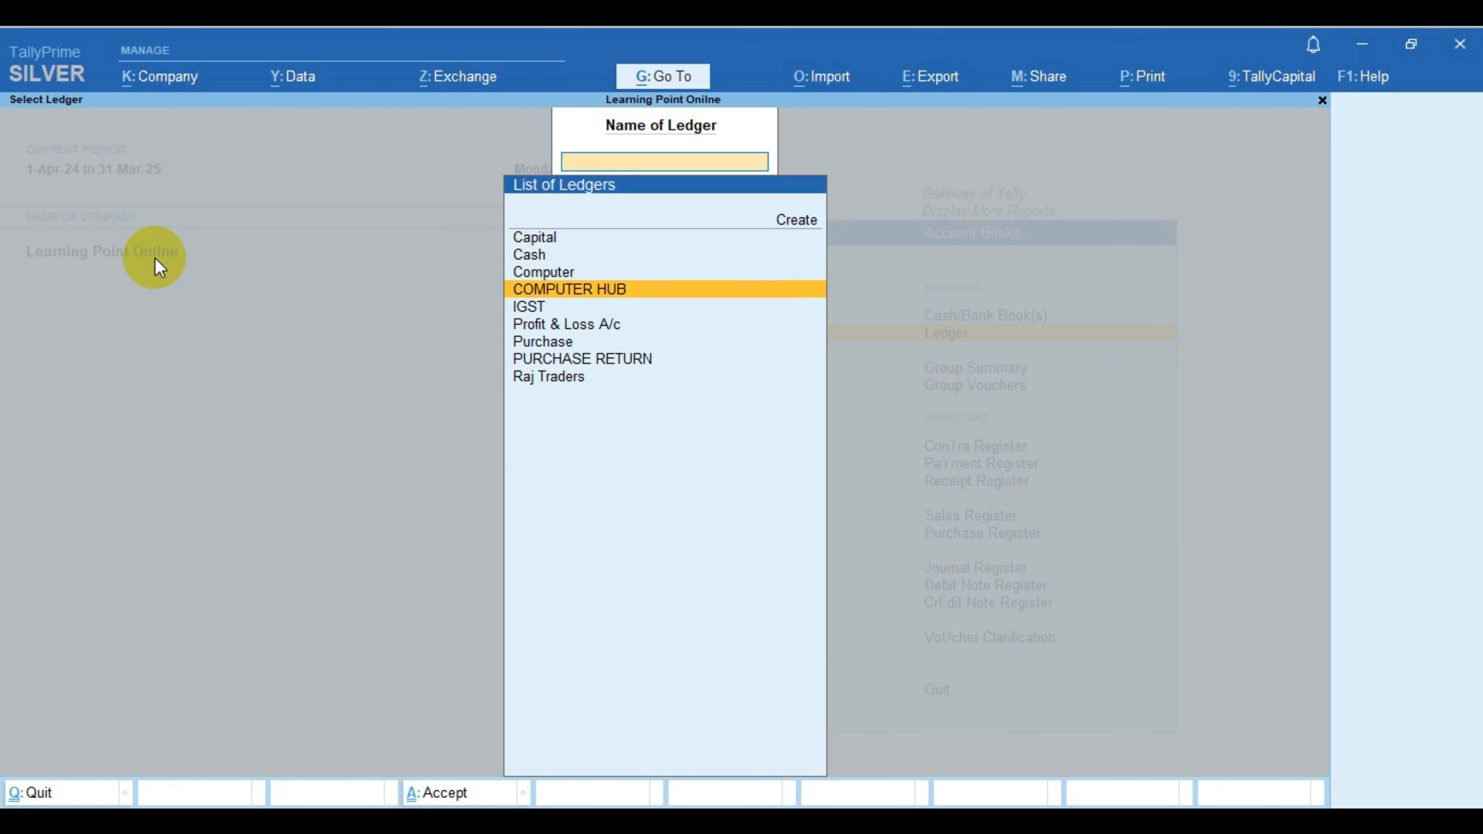
key("Return")
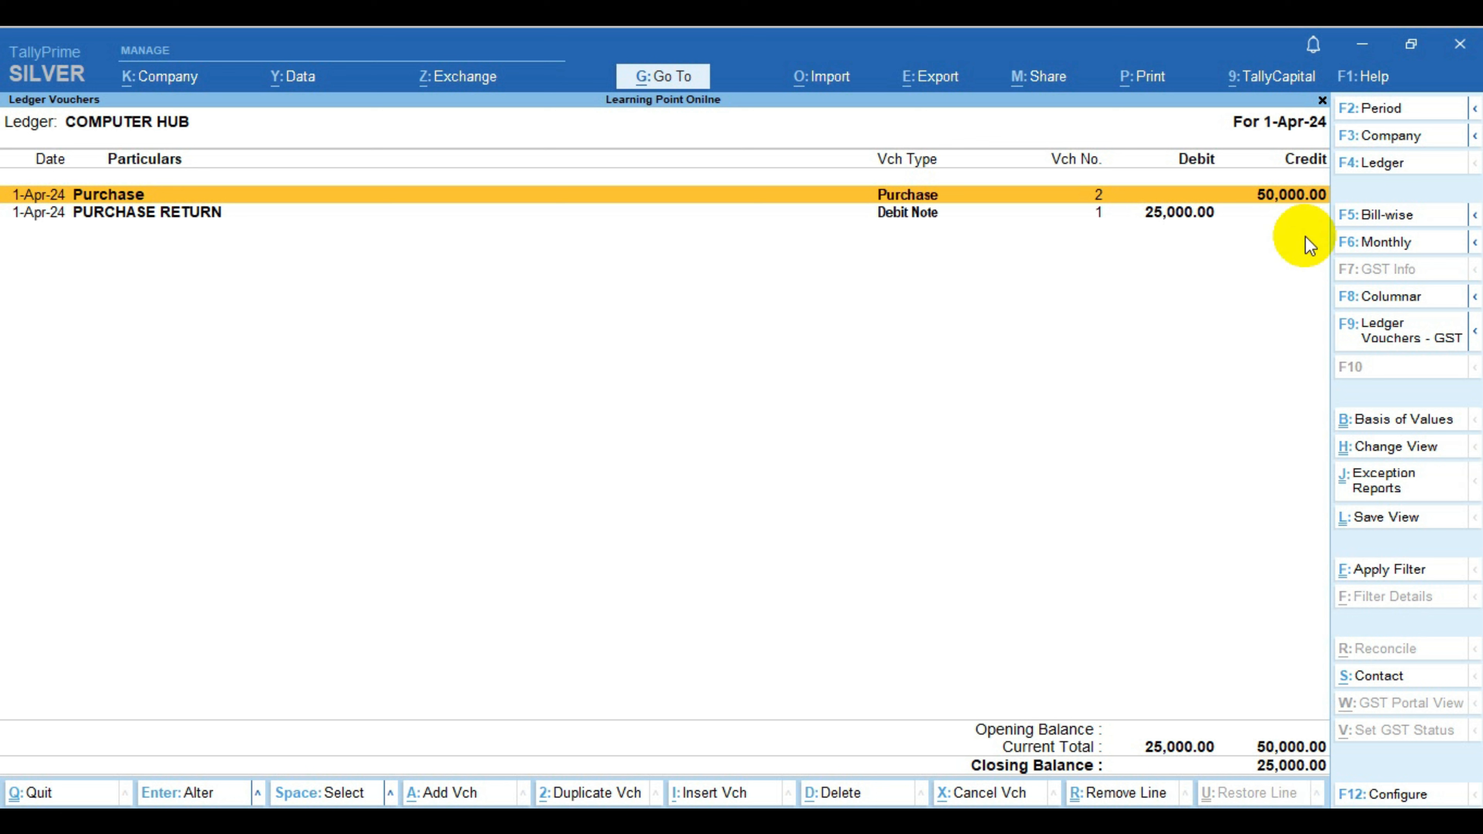
key("Down")
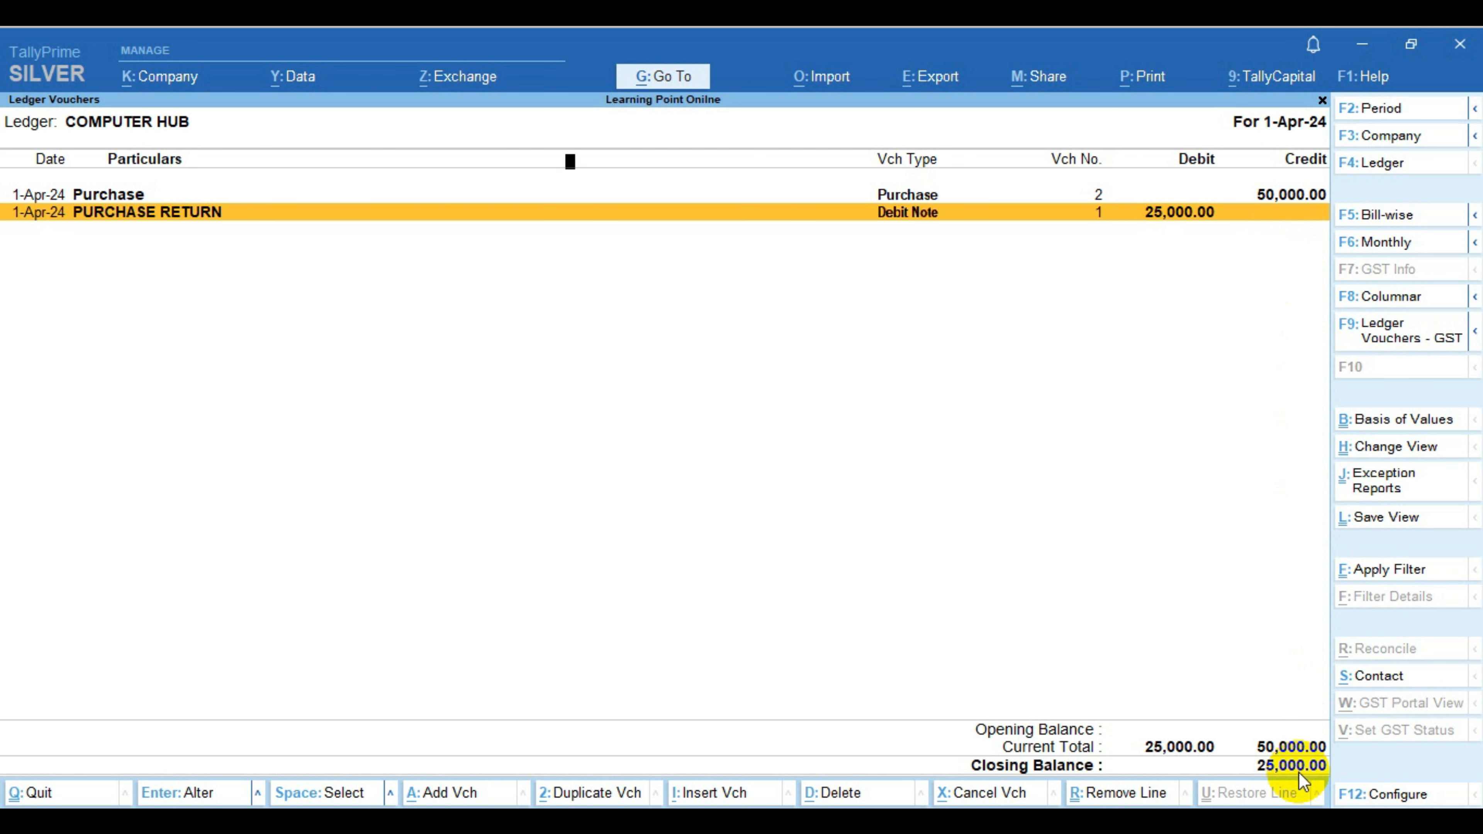
Leave the ledger report, return to the Gateway of Tally and start a new Payment voucher under Vouchers.
key("Escape")
key("Escape")
key("Escape")
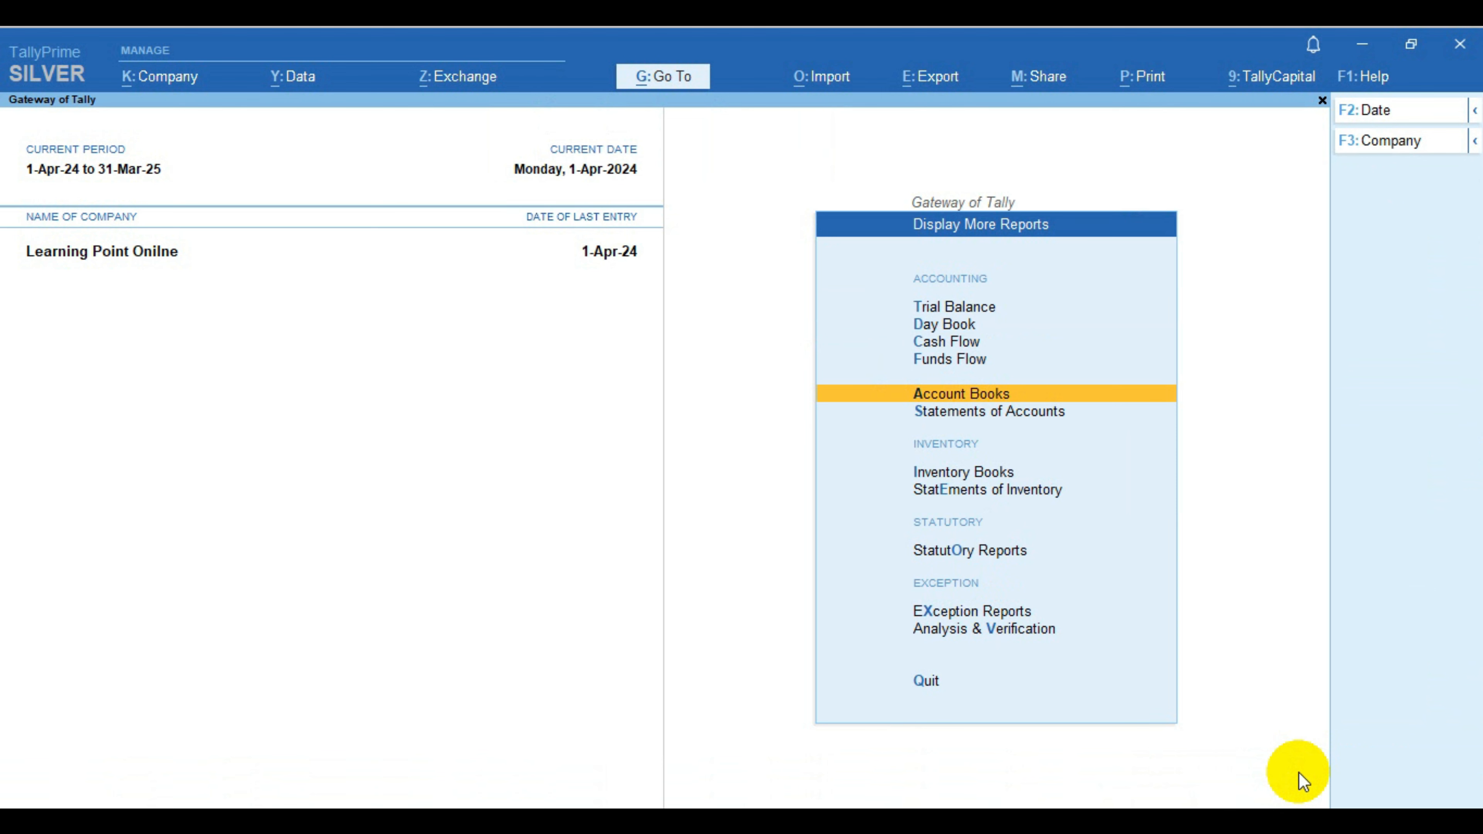
key("Escape")
key("Up")
key("Up")
key("Up")
key("Up")
key("Up")
key("Up")
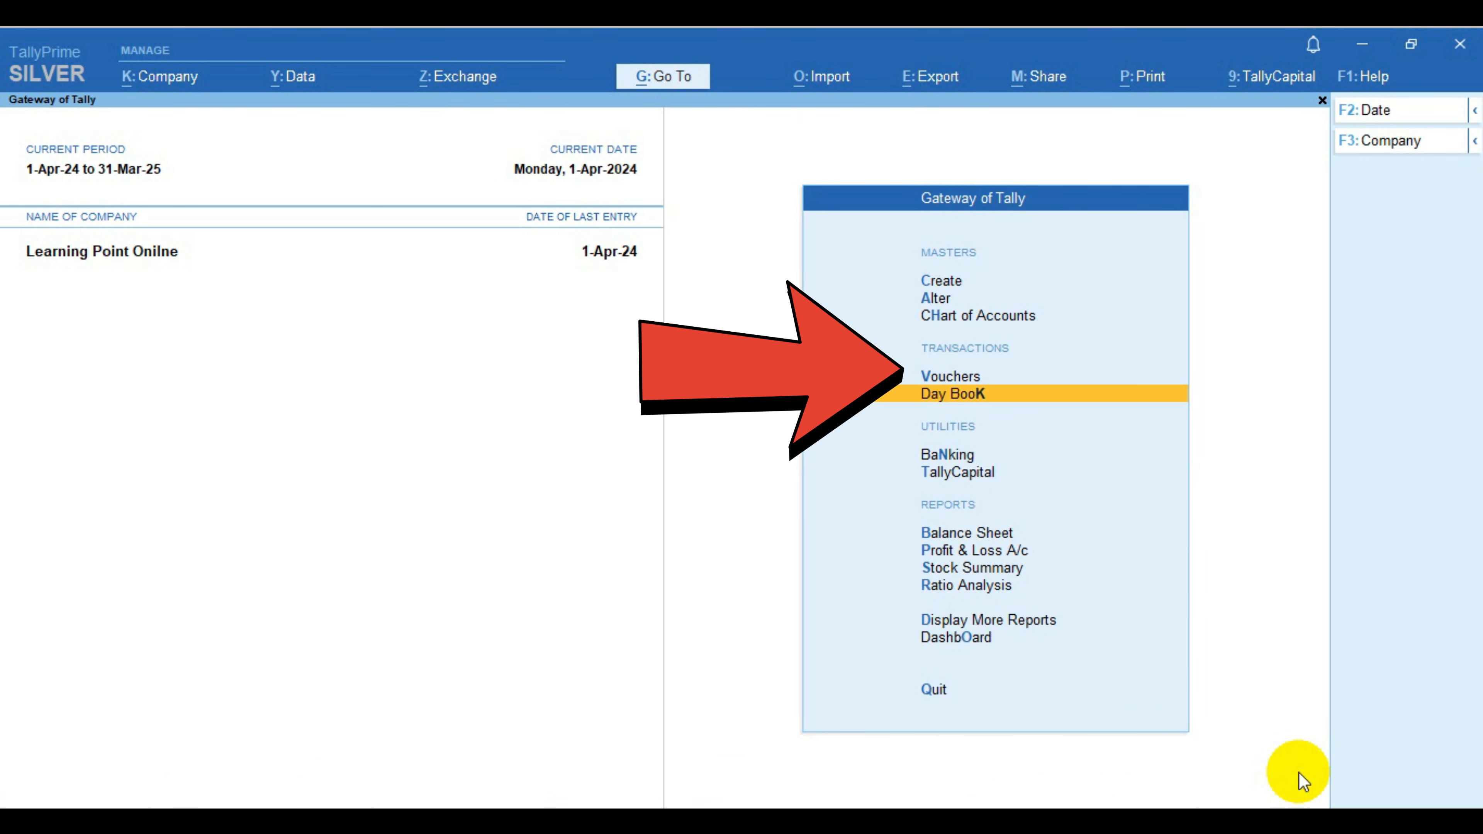
key("Return")
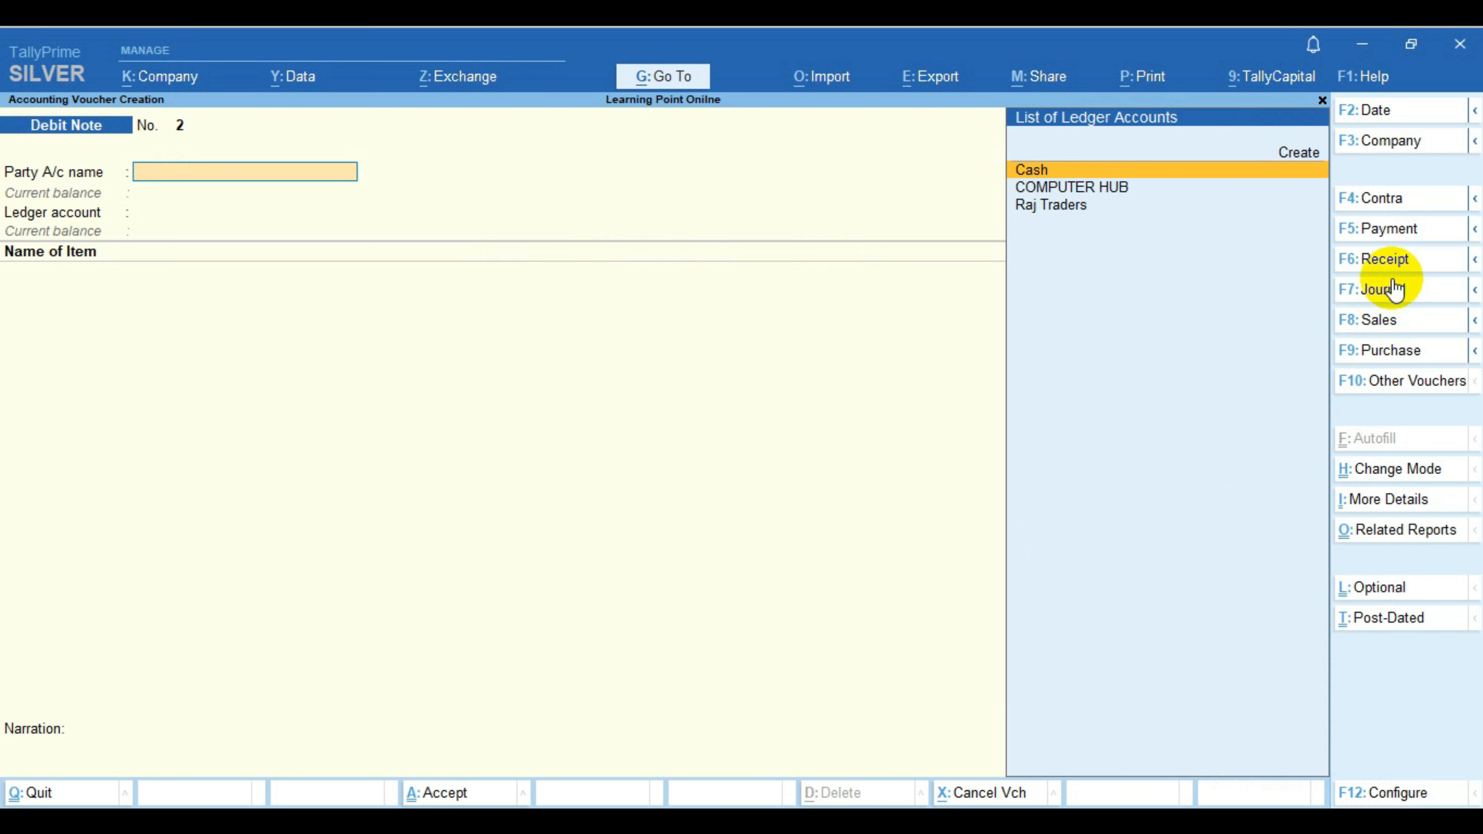
left_click(1392, 231)
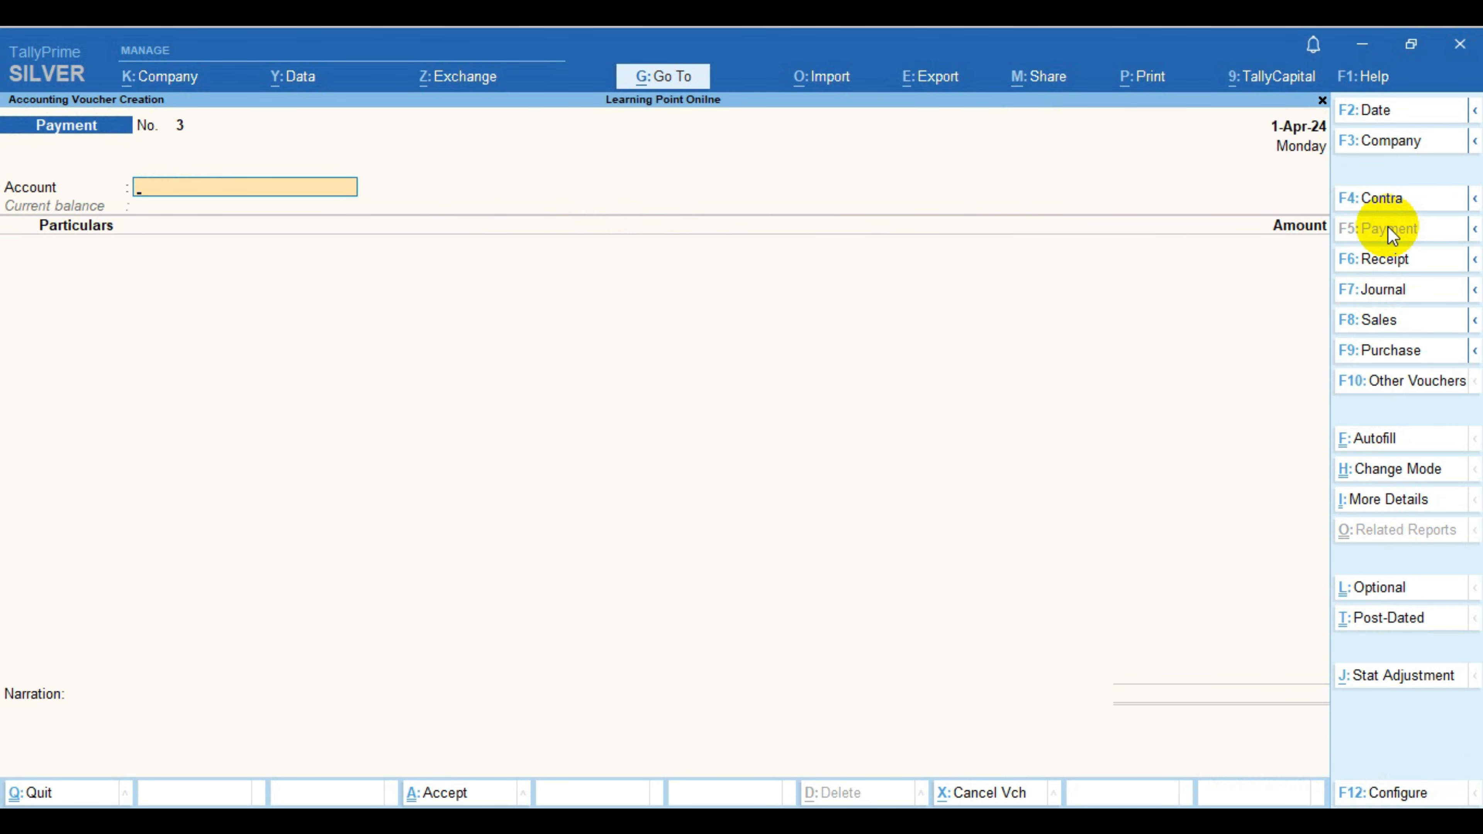
Set Cash as the paying account and enter COMPUTER HUB with an amount of 25000 in the payment voucher.
type("C")
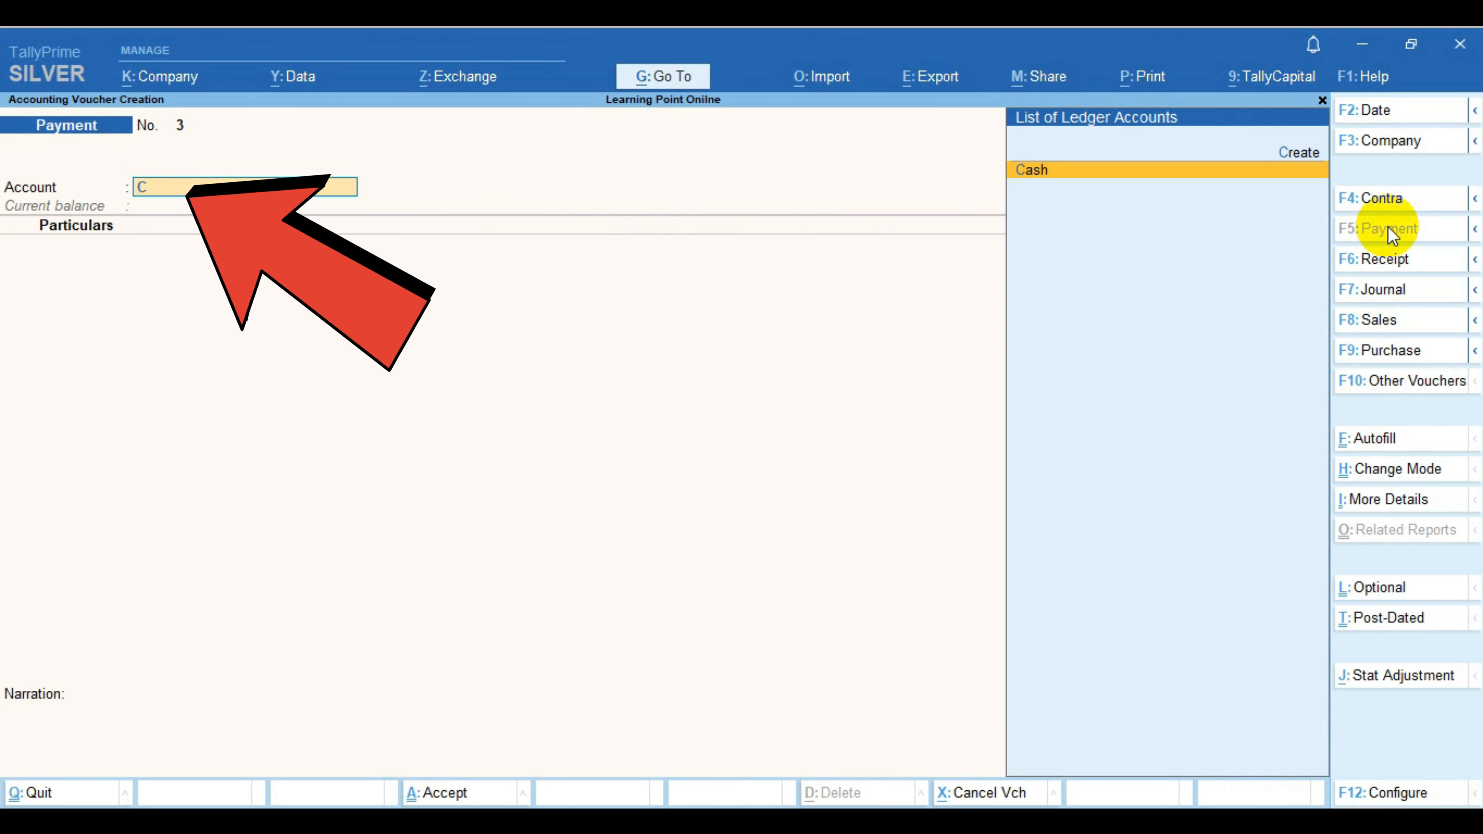
key("Return")
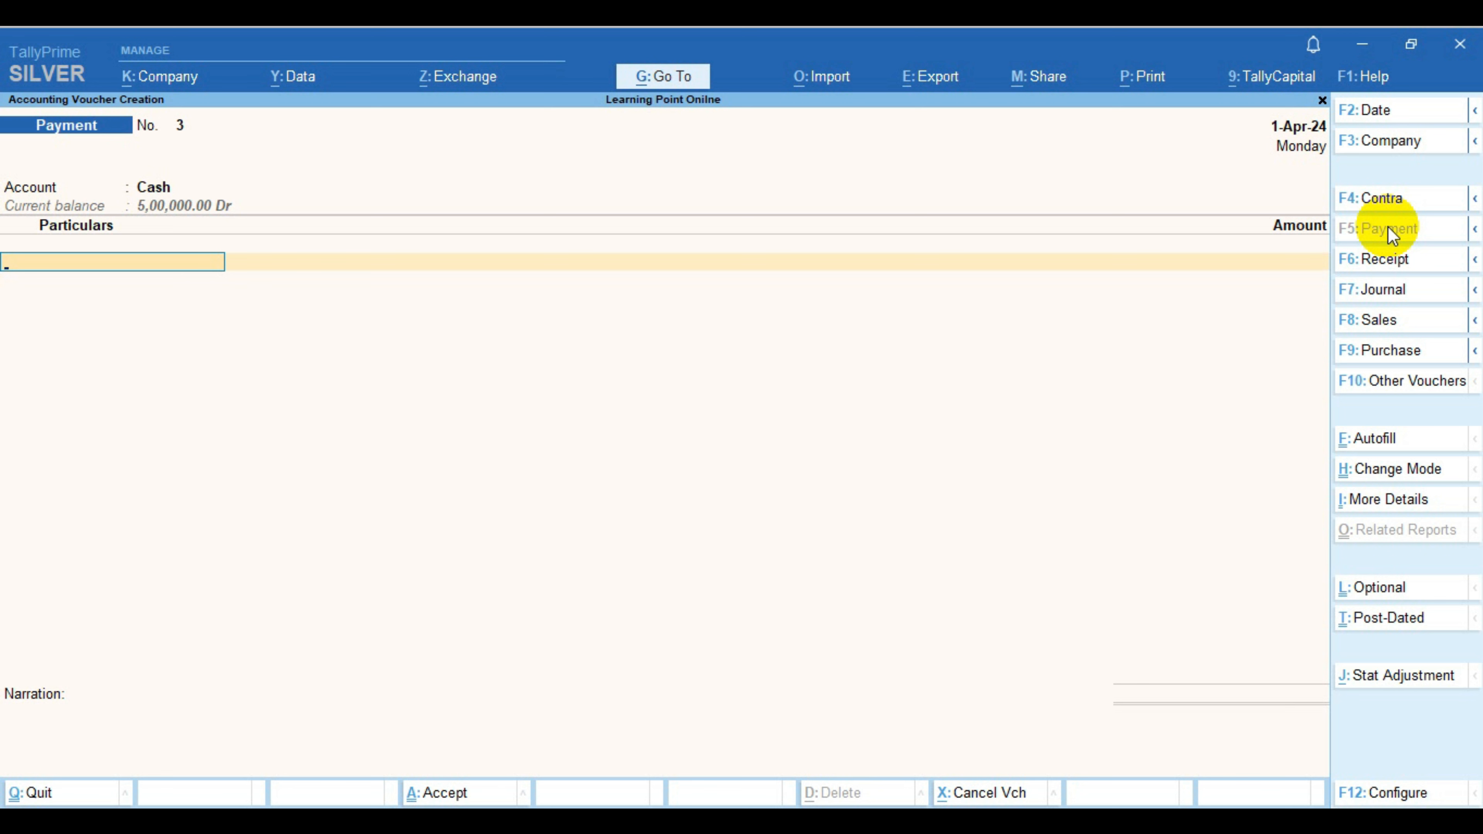
type("COM")
key("Down")
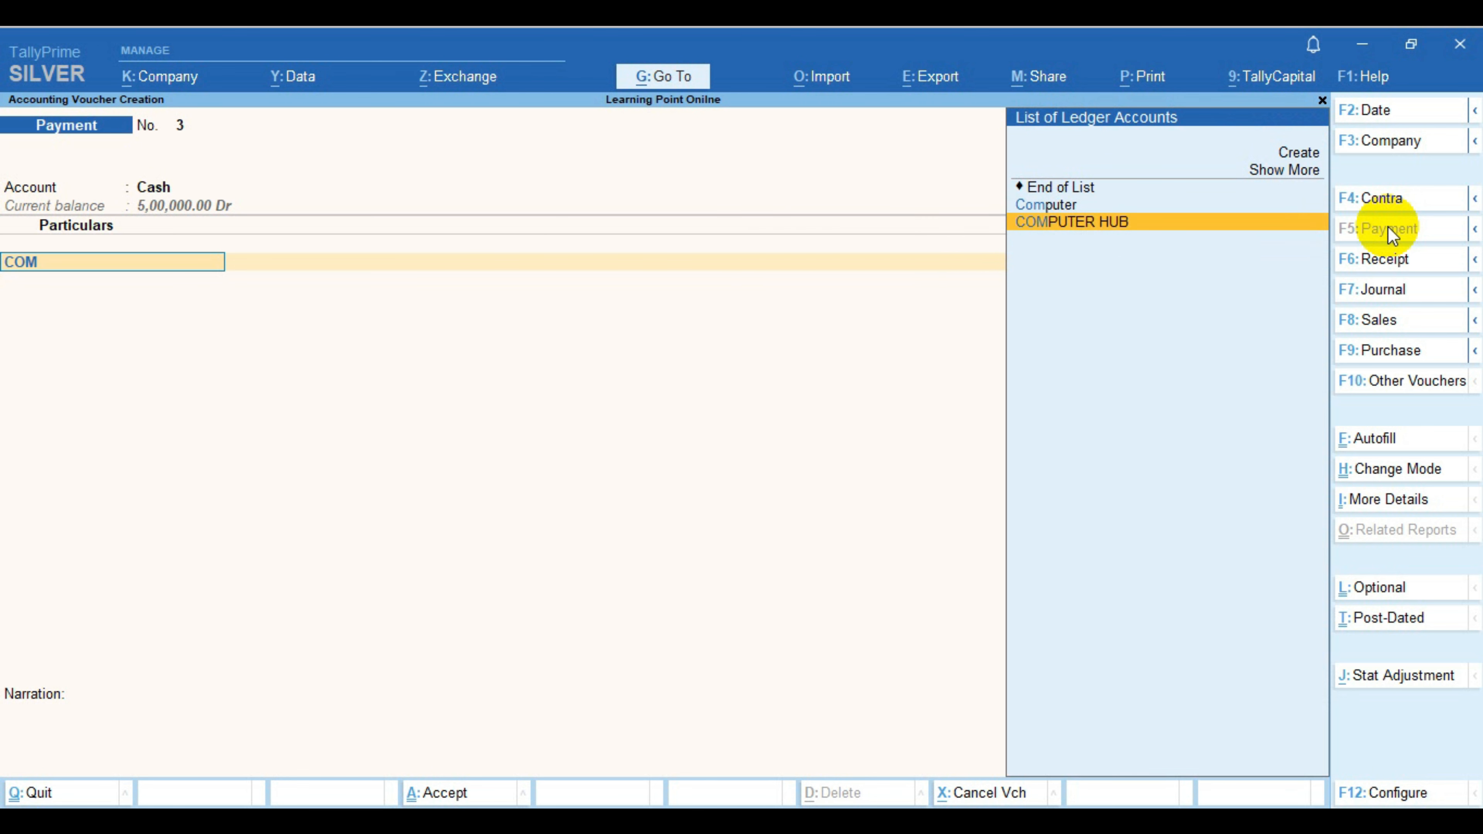
key("Return")
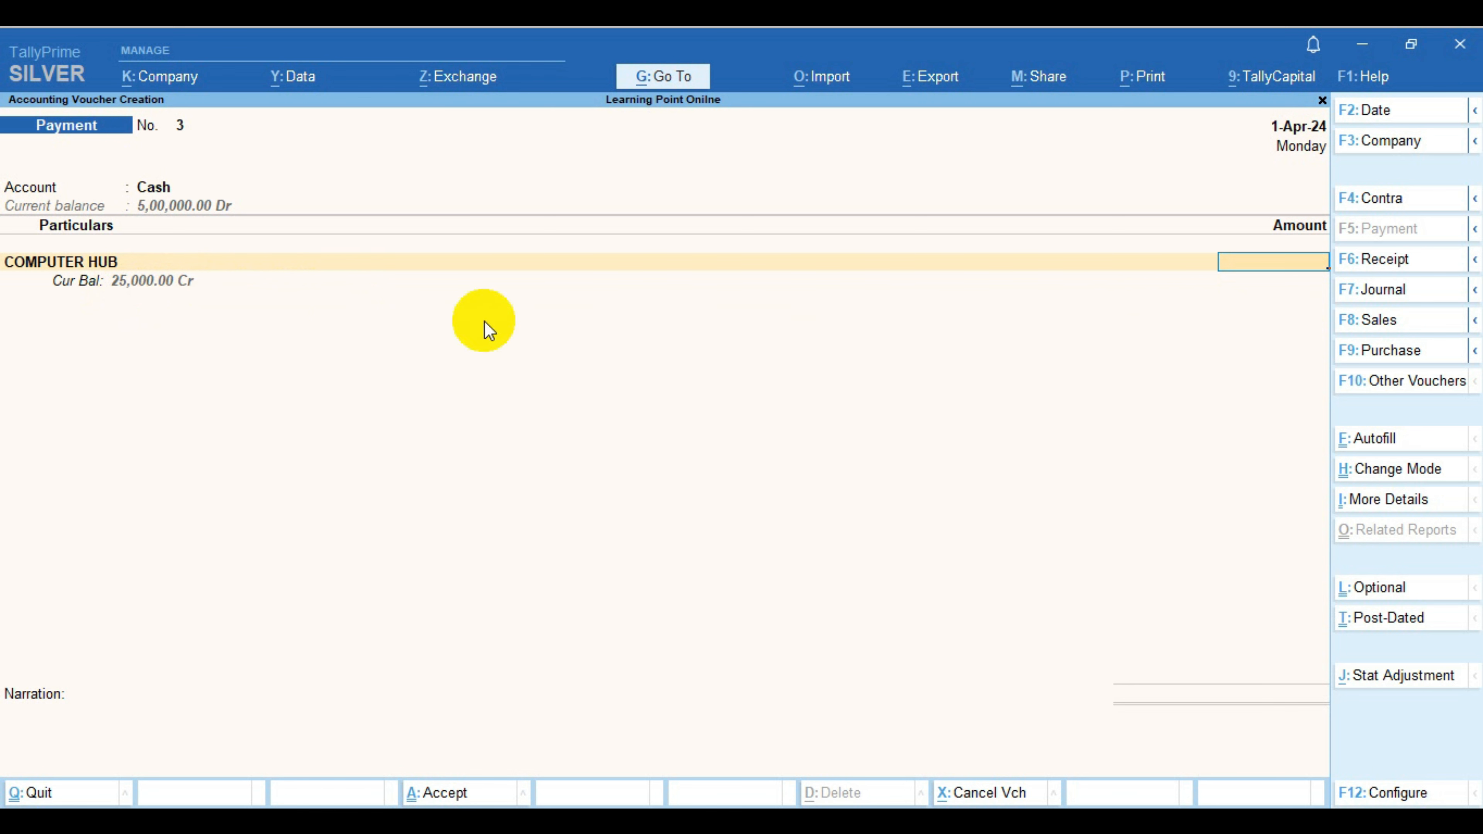
type("25000")
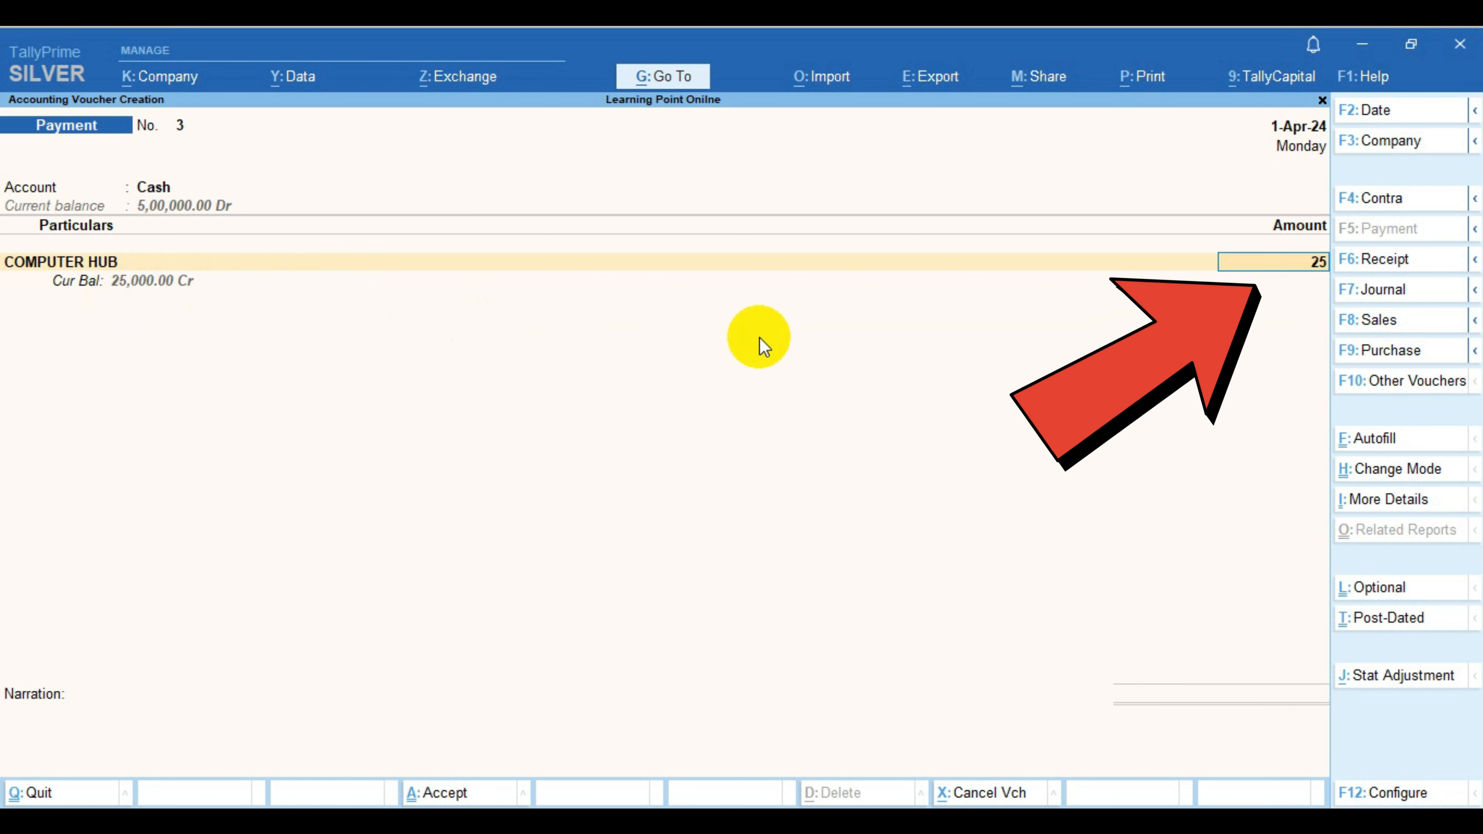
key("Return")
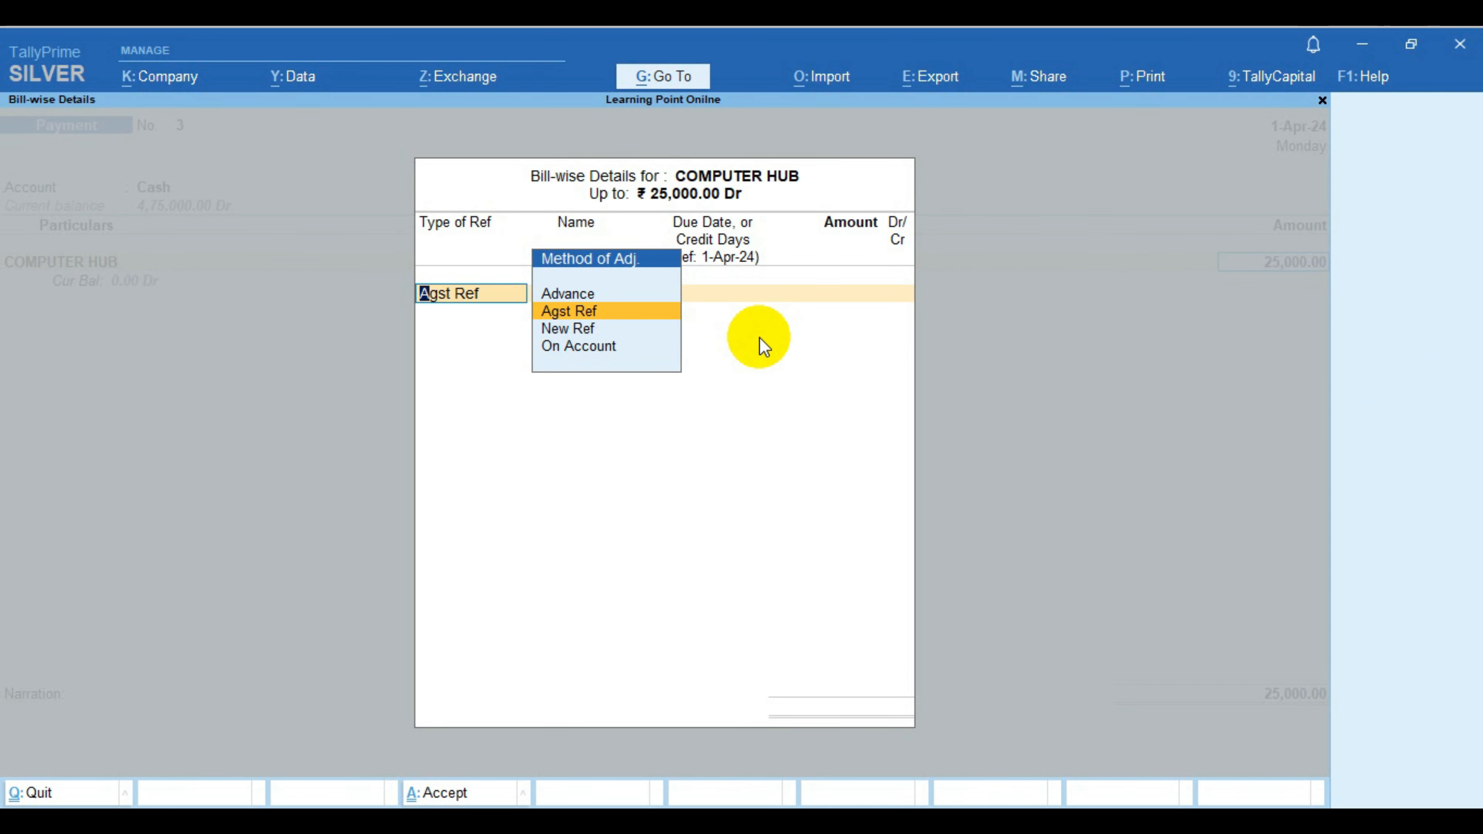
Allocate the COMPUTER HUB payment as Agst Ref to pending bill 12 for the full 25,000.
key("Return")
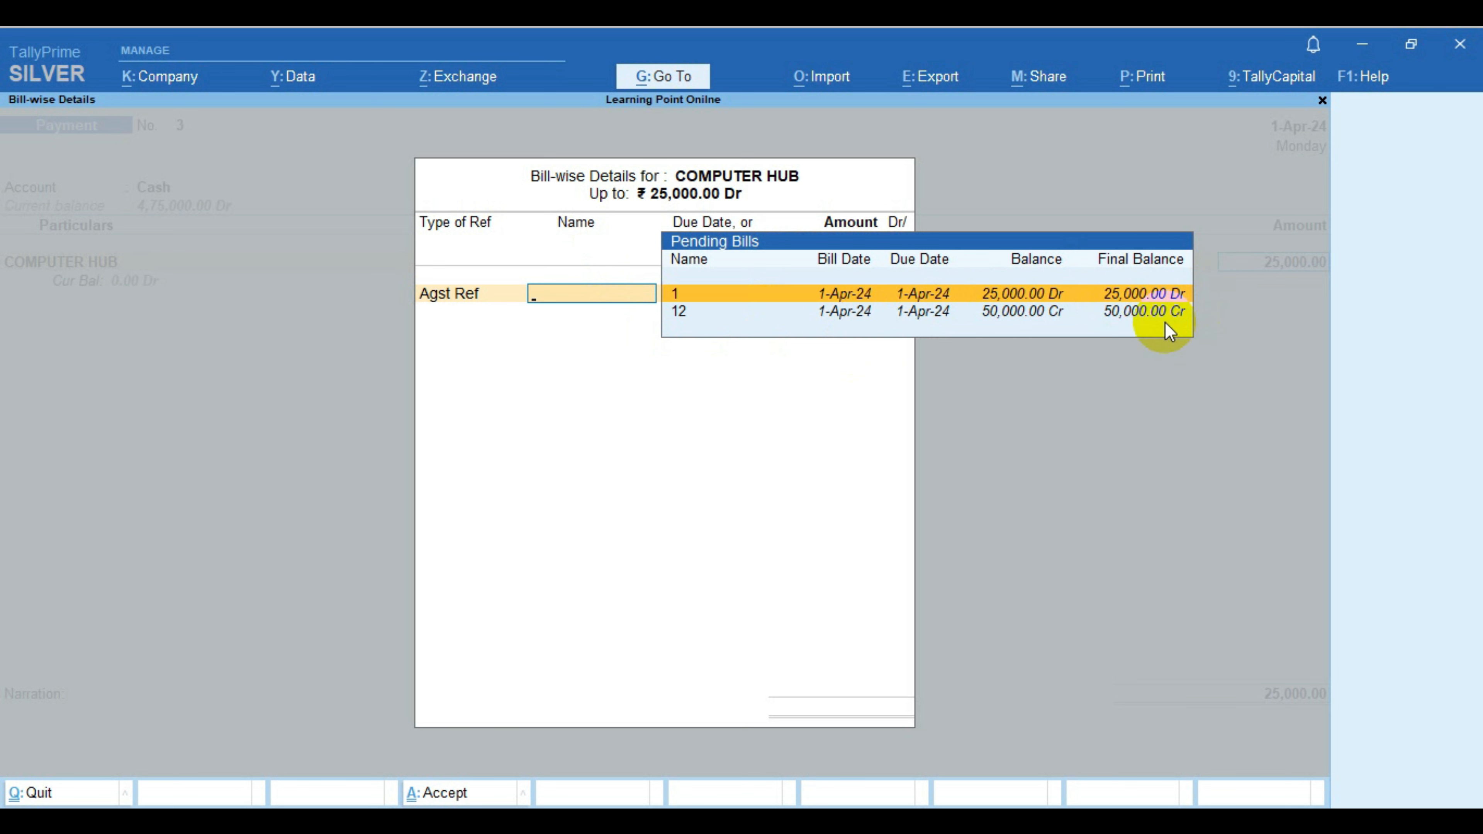
key("Down")
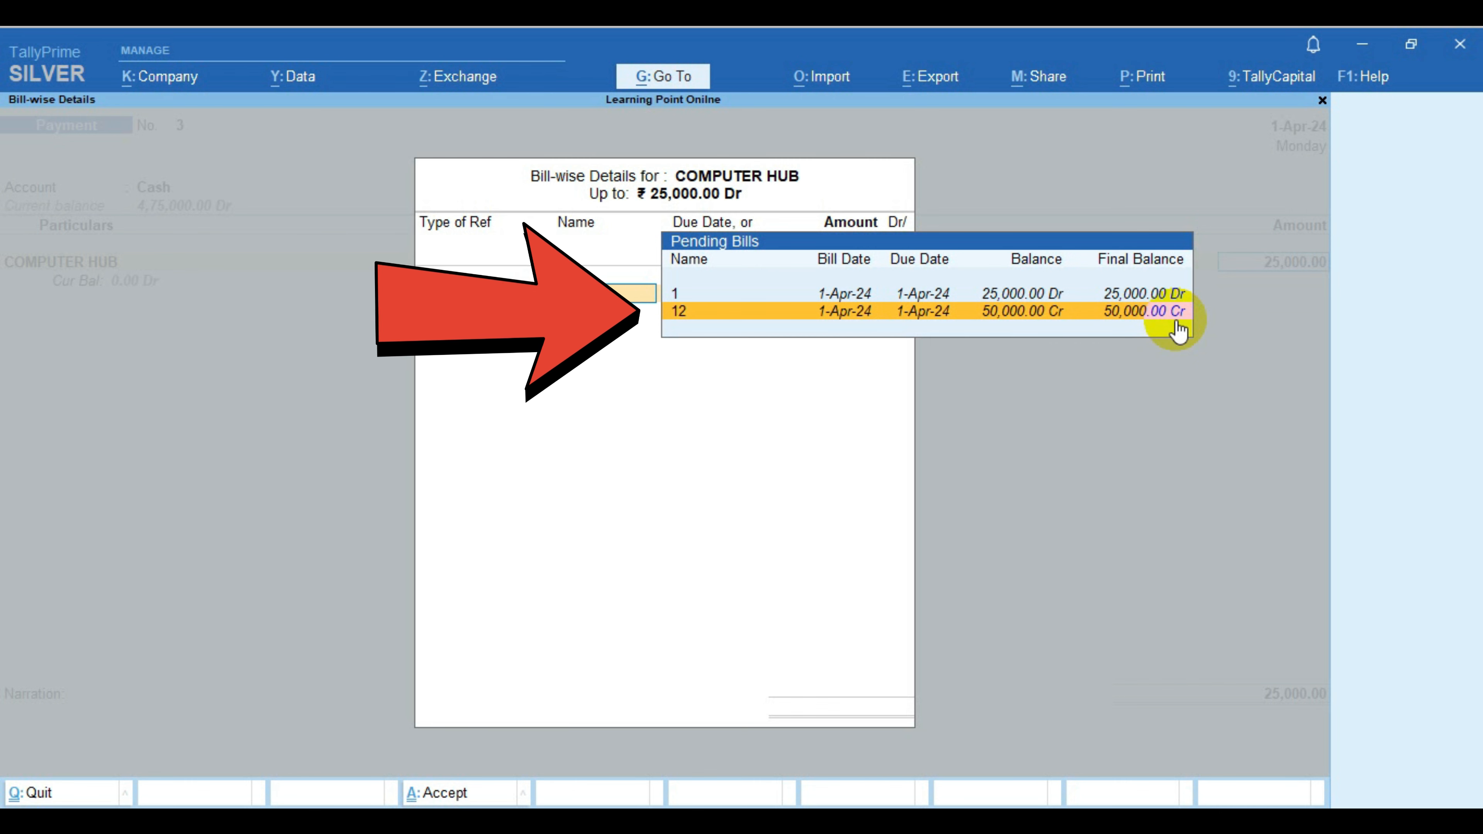
left_click(1178, 327)
key("Return")
key("Return")
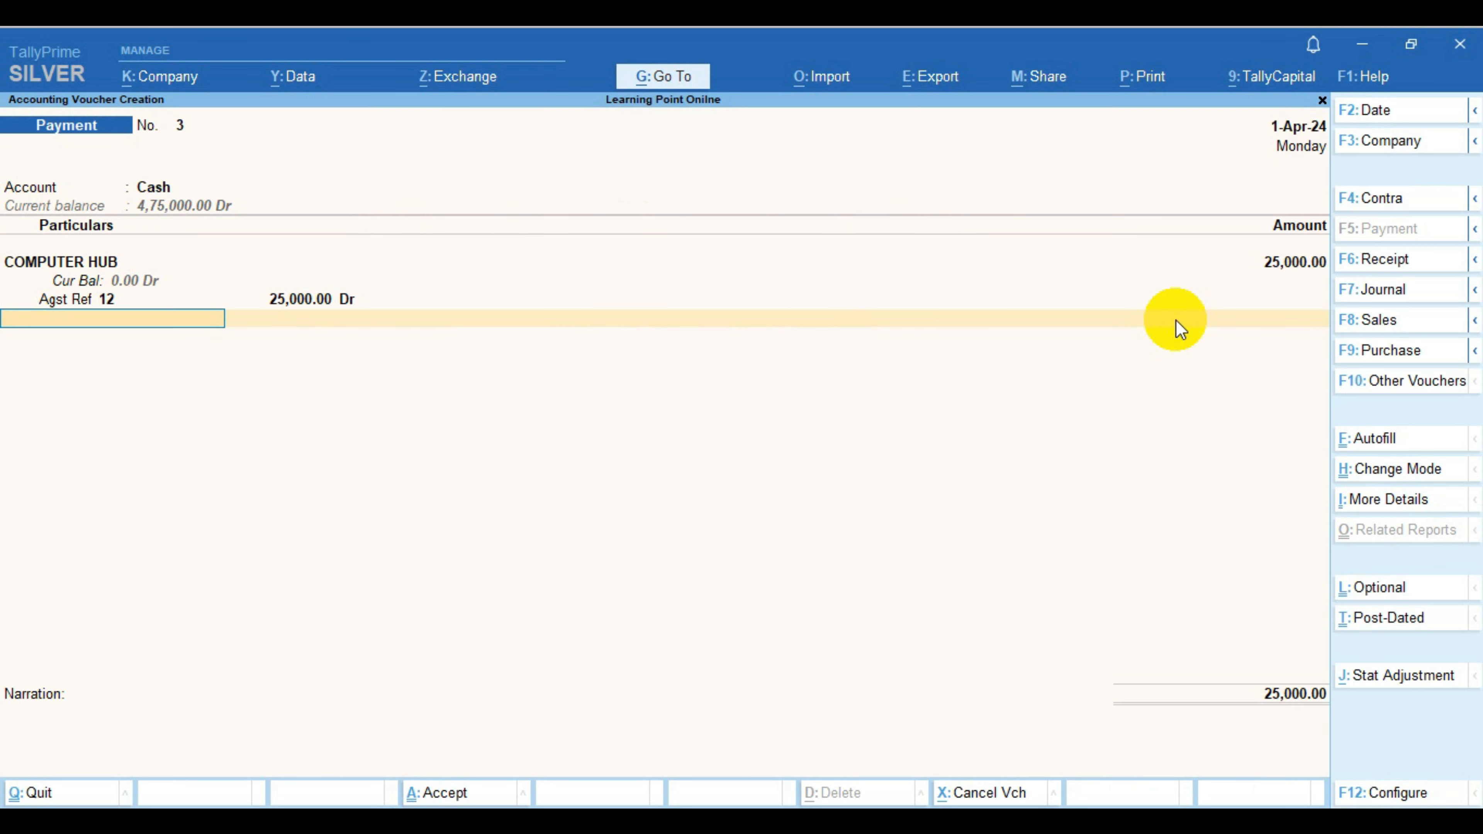
End the particulars, save the payment voucher without a narration, and quit voucher entry.
key("Return")
key("Return")
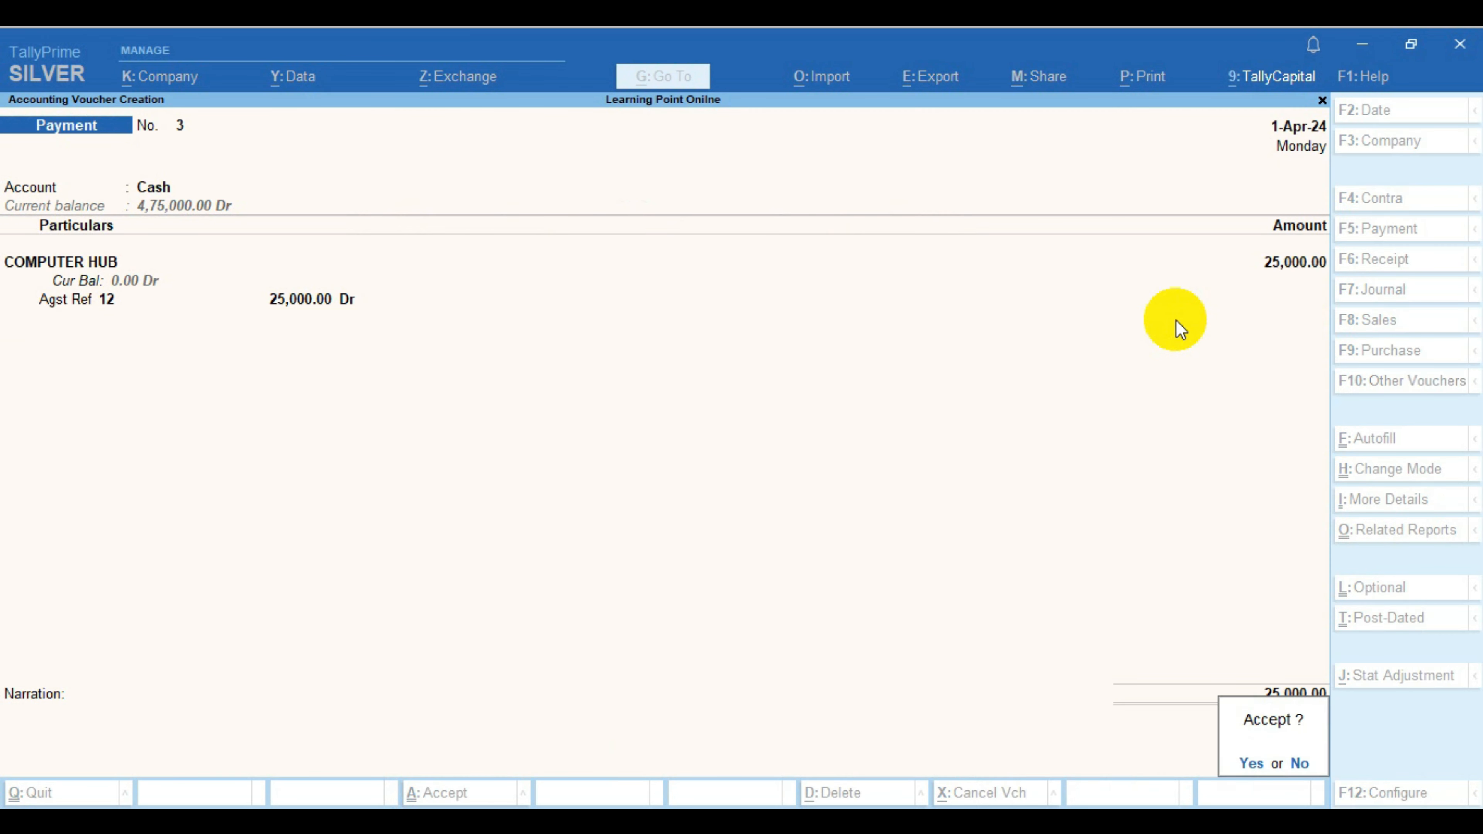
key("Return")
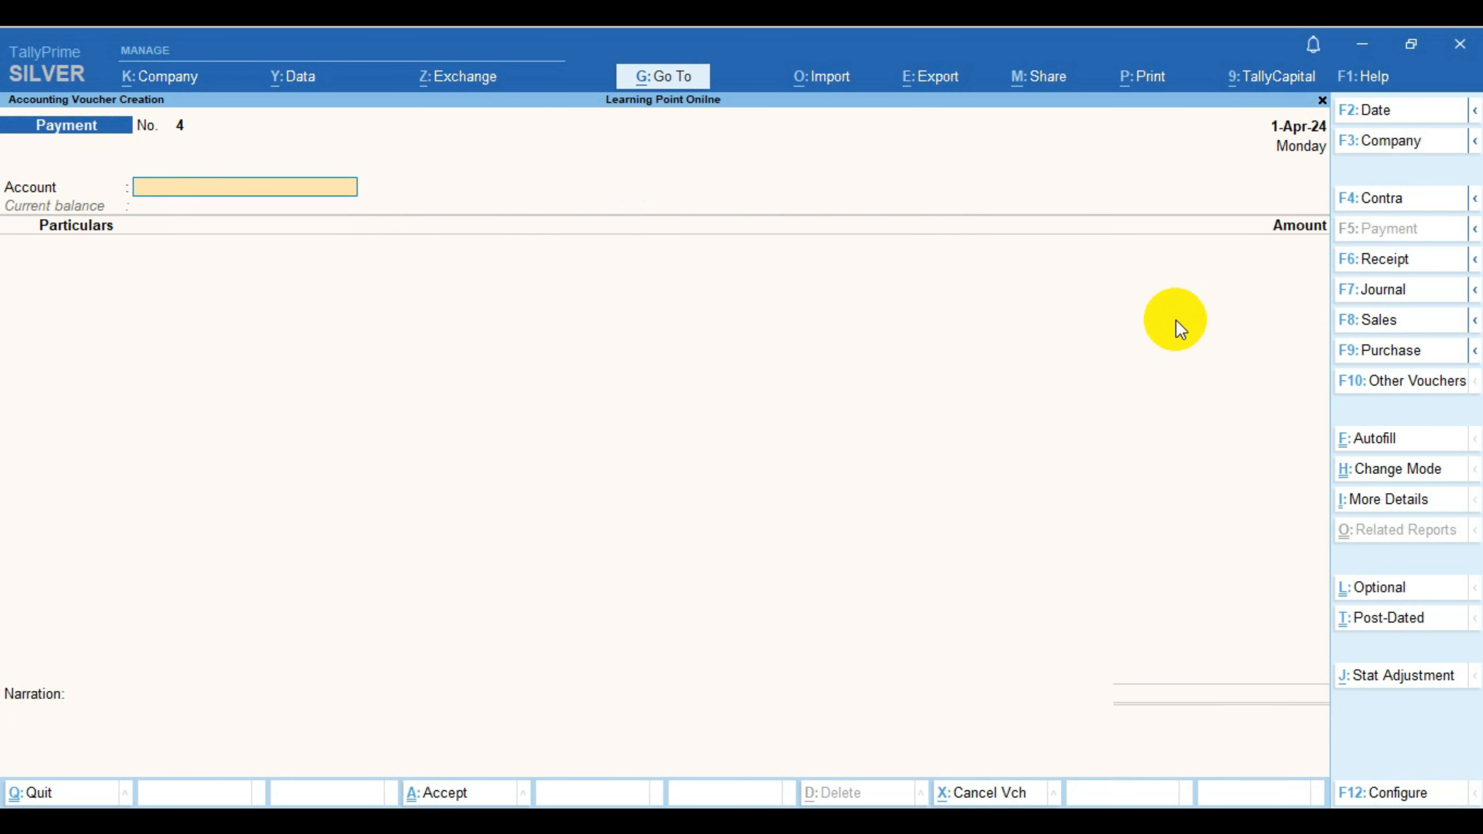
key("Escape")
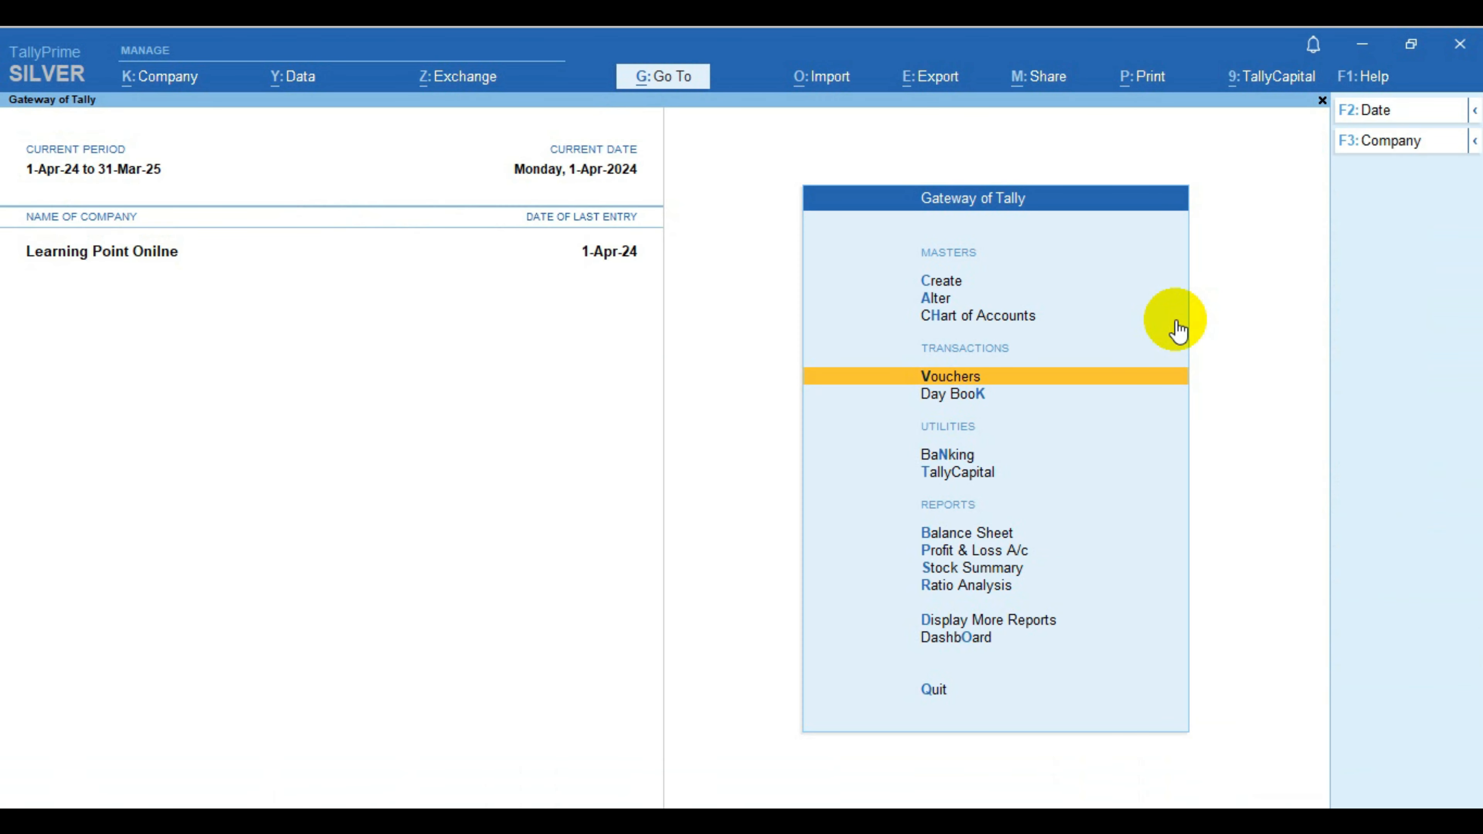
Open Display More Reports from the Gateway of Tally.
key("Down")
key("Down")
key("Down")
key("Down")
key("Down")
key("Down")
key("Down")
key("Down")
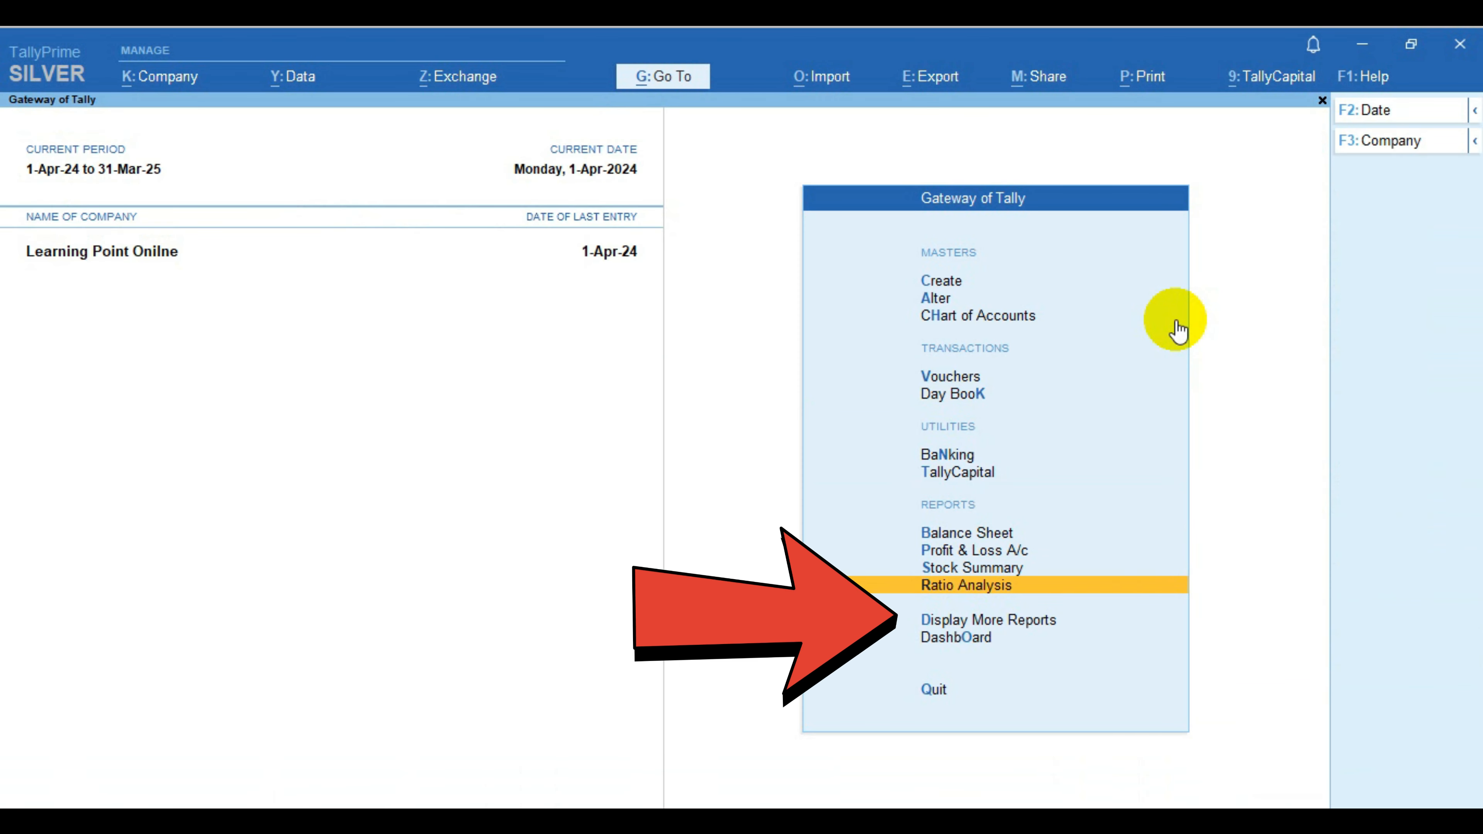
key("Return")
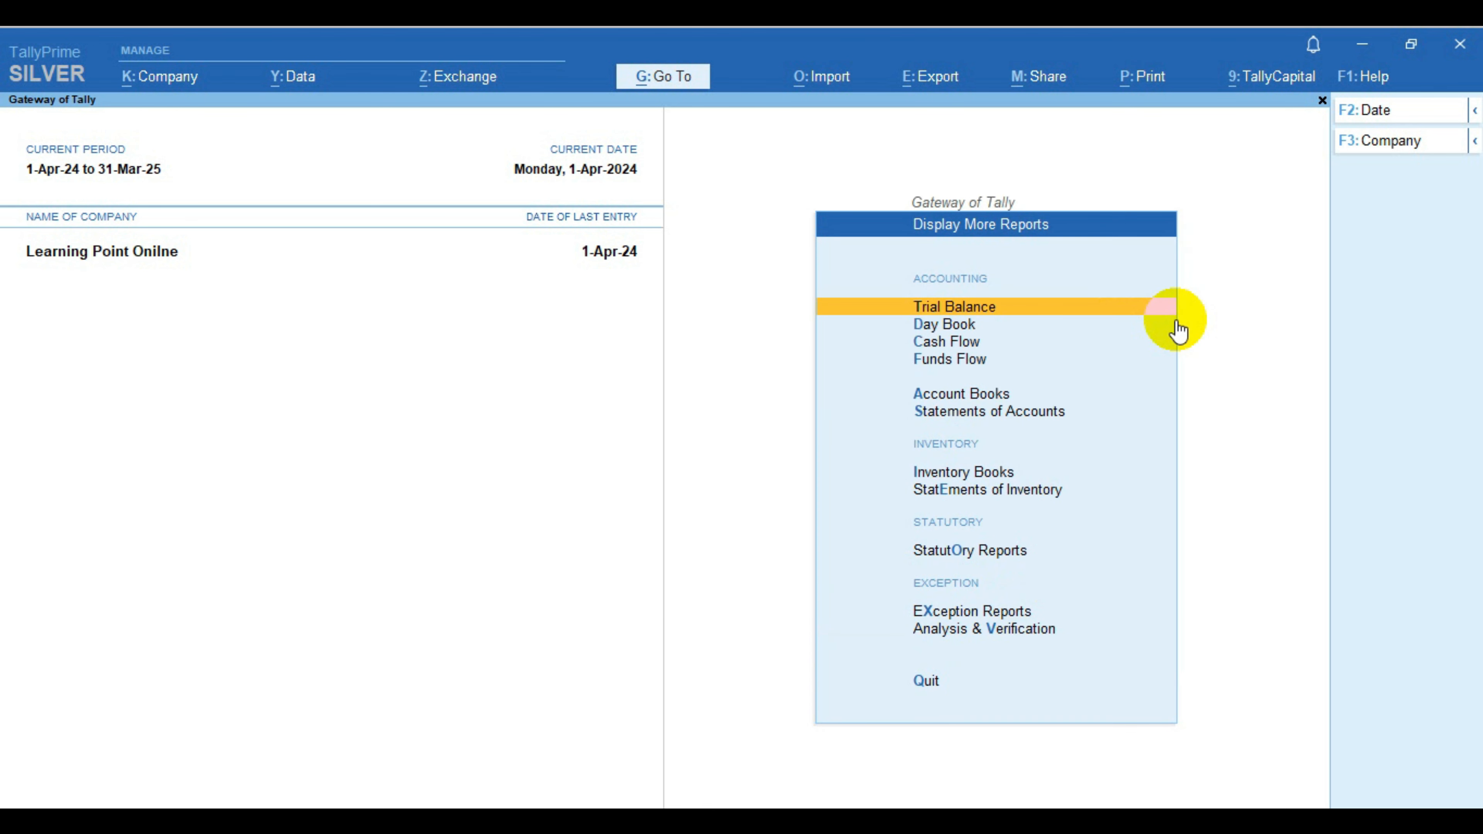
Bring up the list of ledgers for the Ledger report in Account Books.
key("Down")
key("Down")
key("Down")
key("Down")
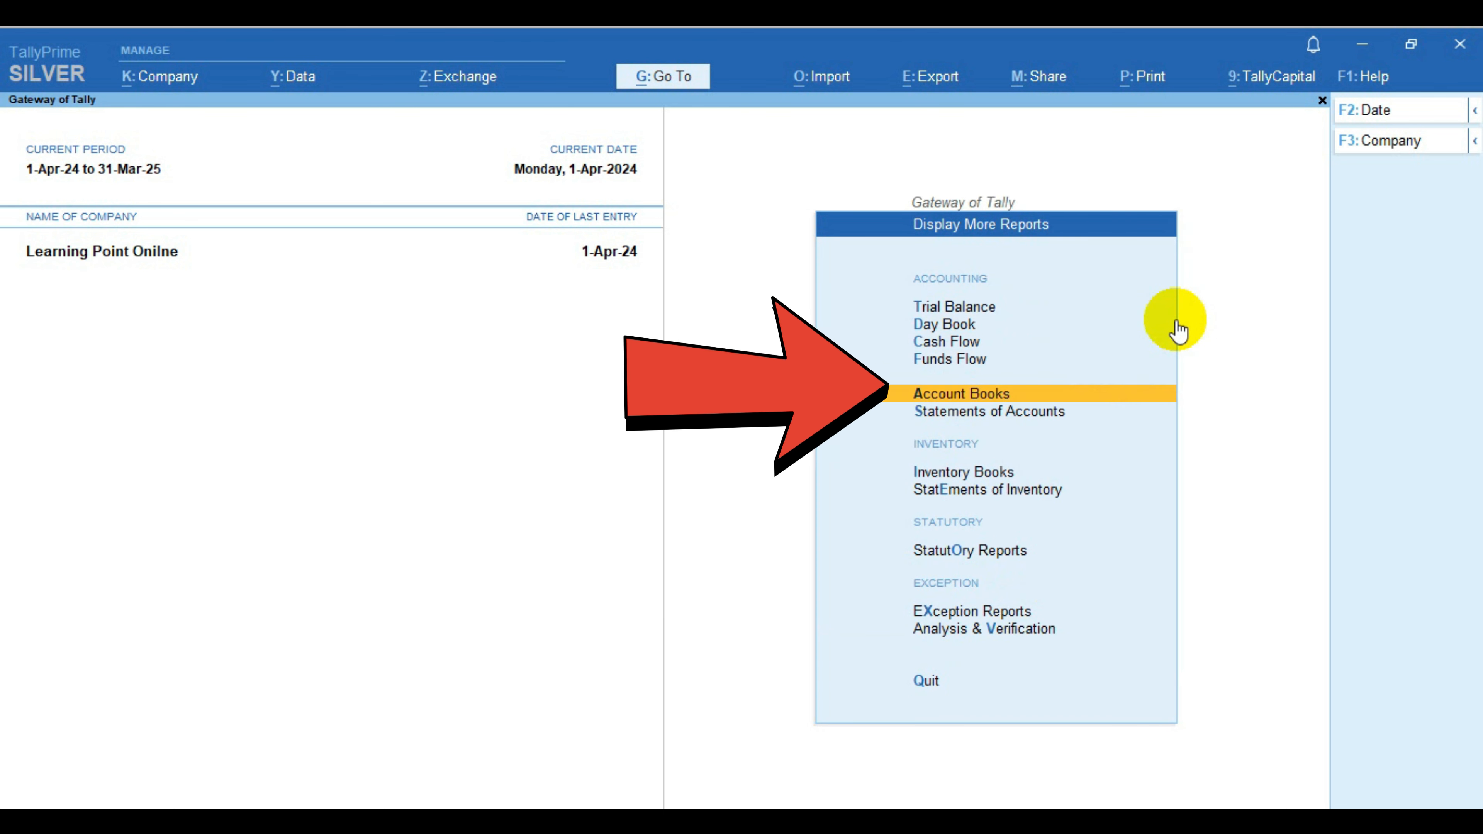
key("Return")
key("Down")
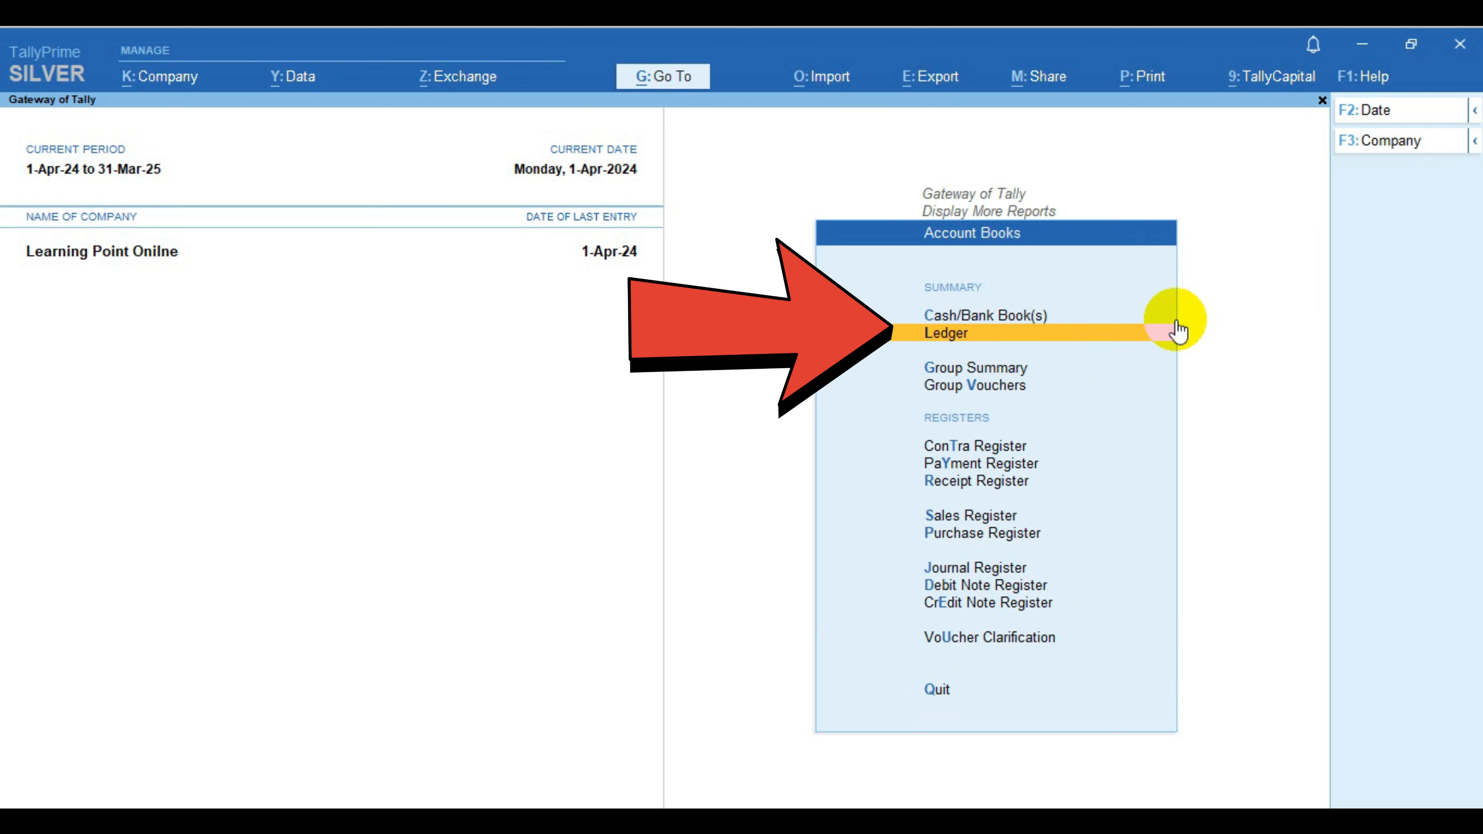
left_click(1177, 330)
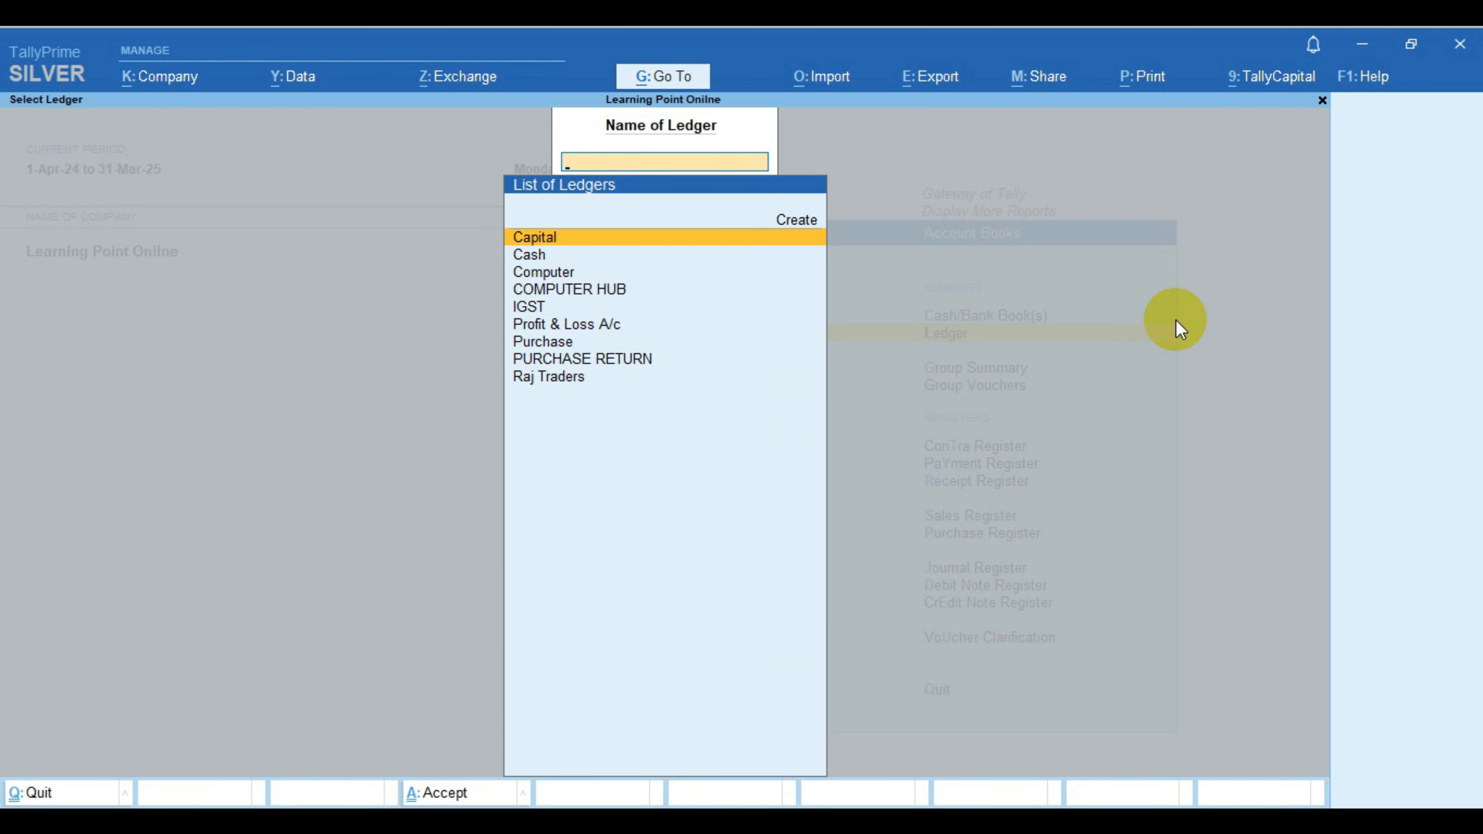
Open the COMPUTER HUB ledger and review its purchase, purchase return and cash payment entries.
key("Down")
key("Down")
key("Down")
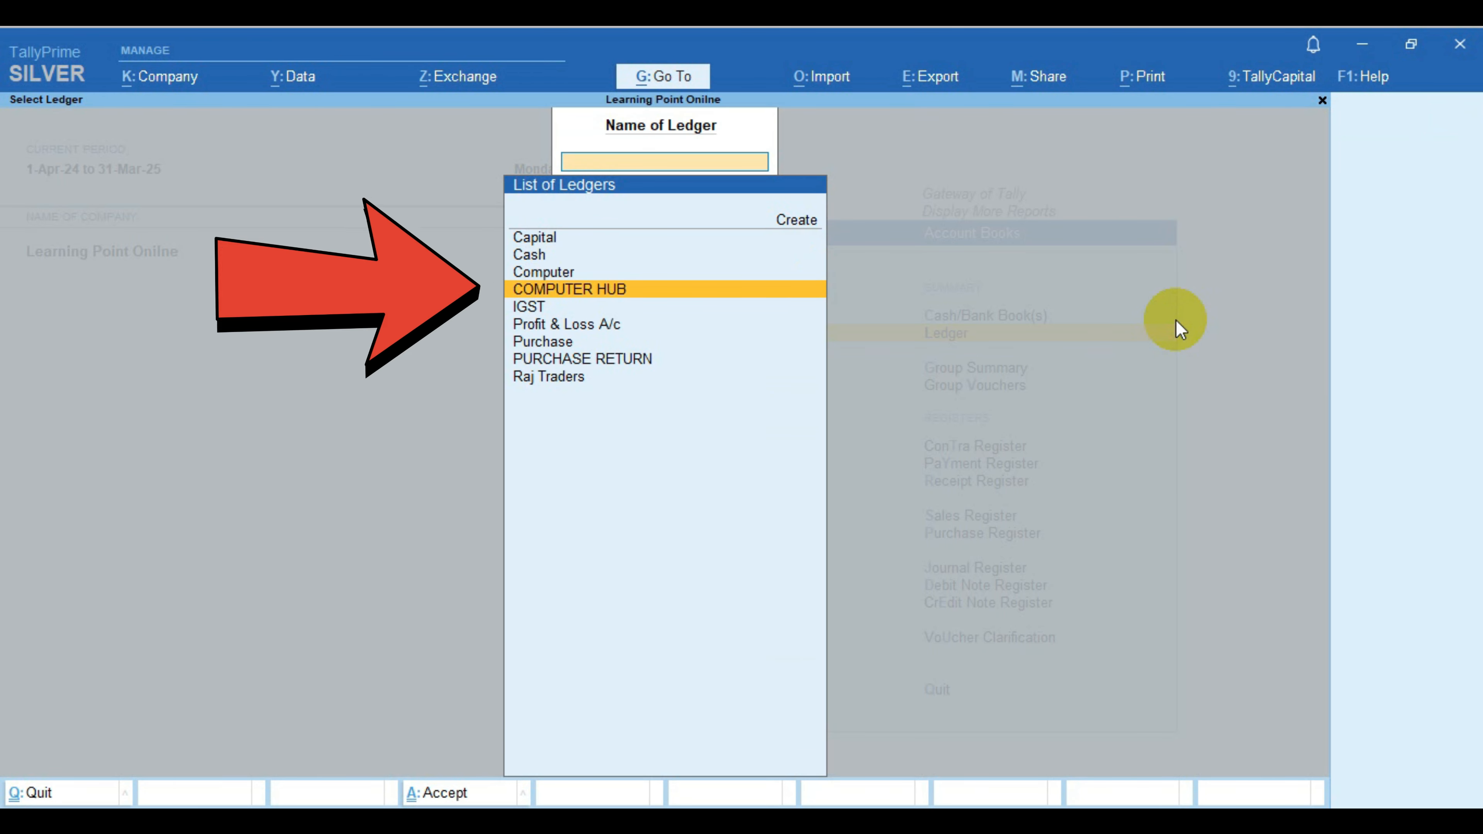
key("Return")
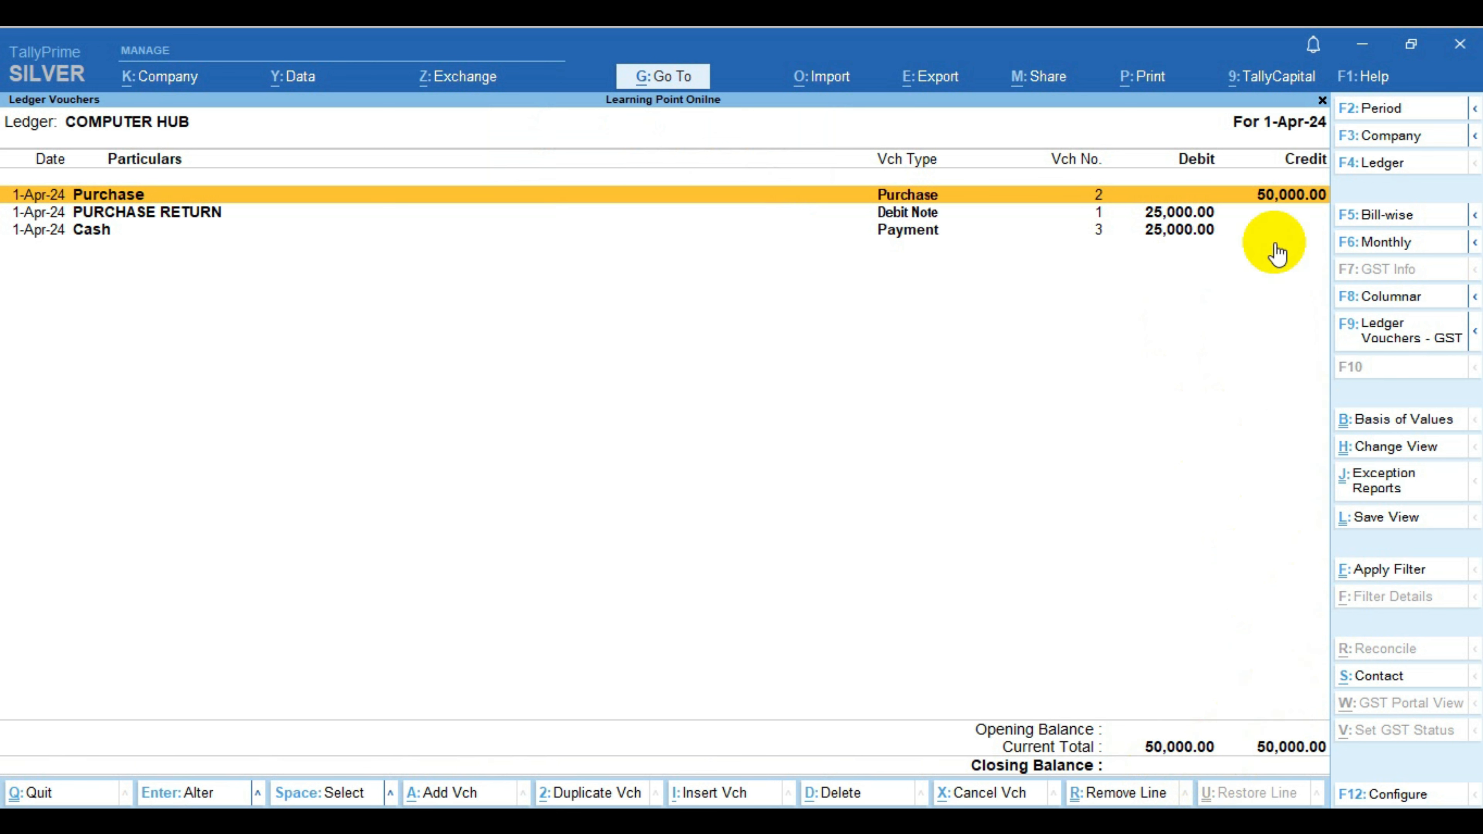
left_click(1276, 214)
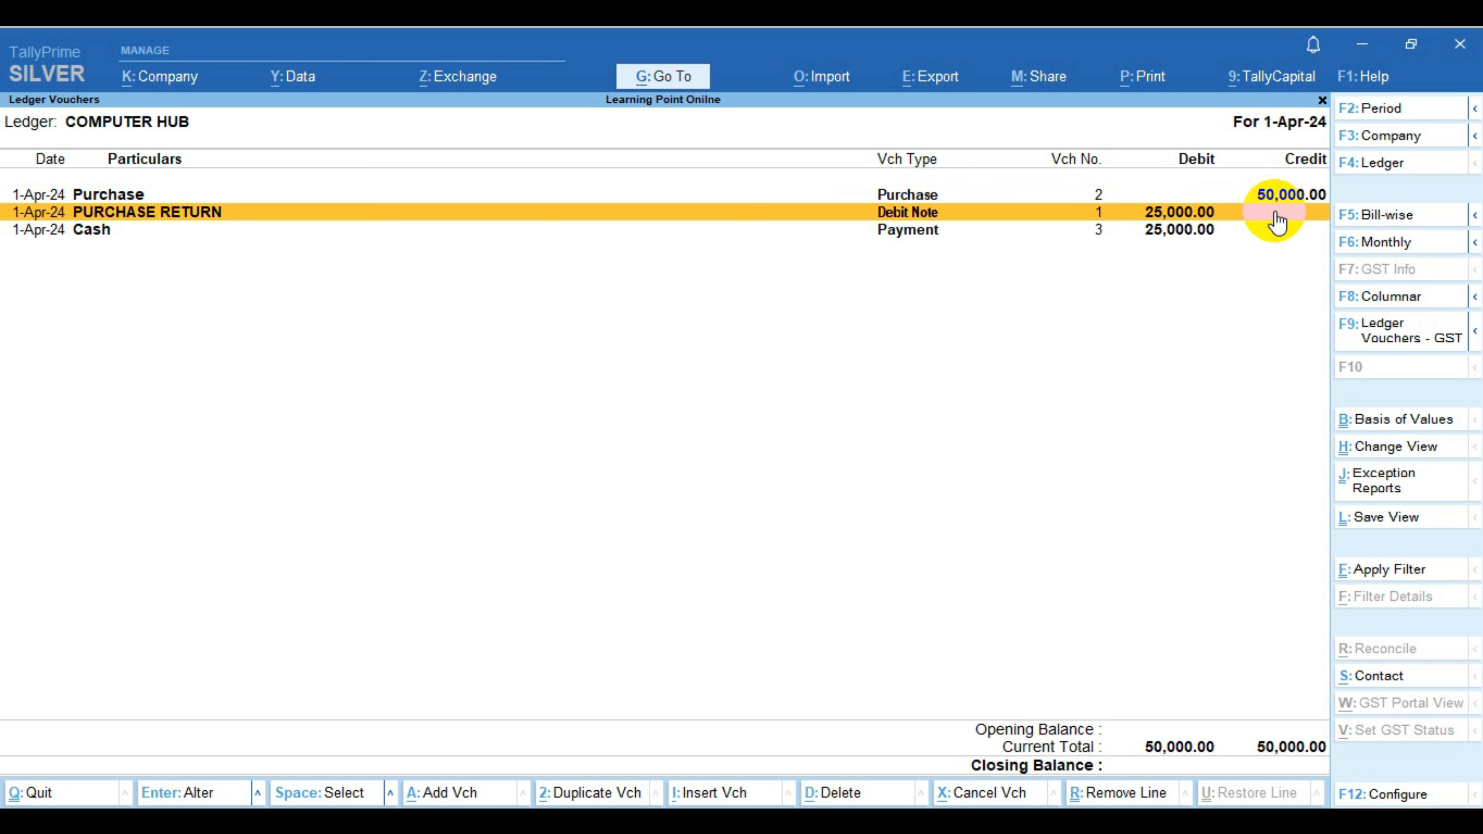
key("Down")
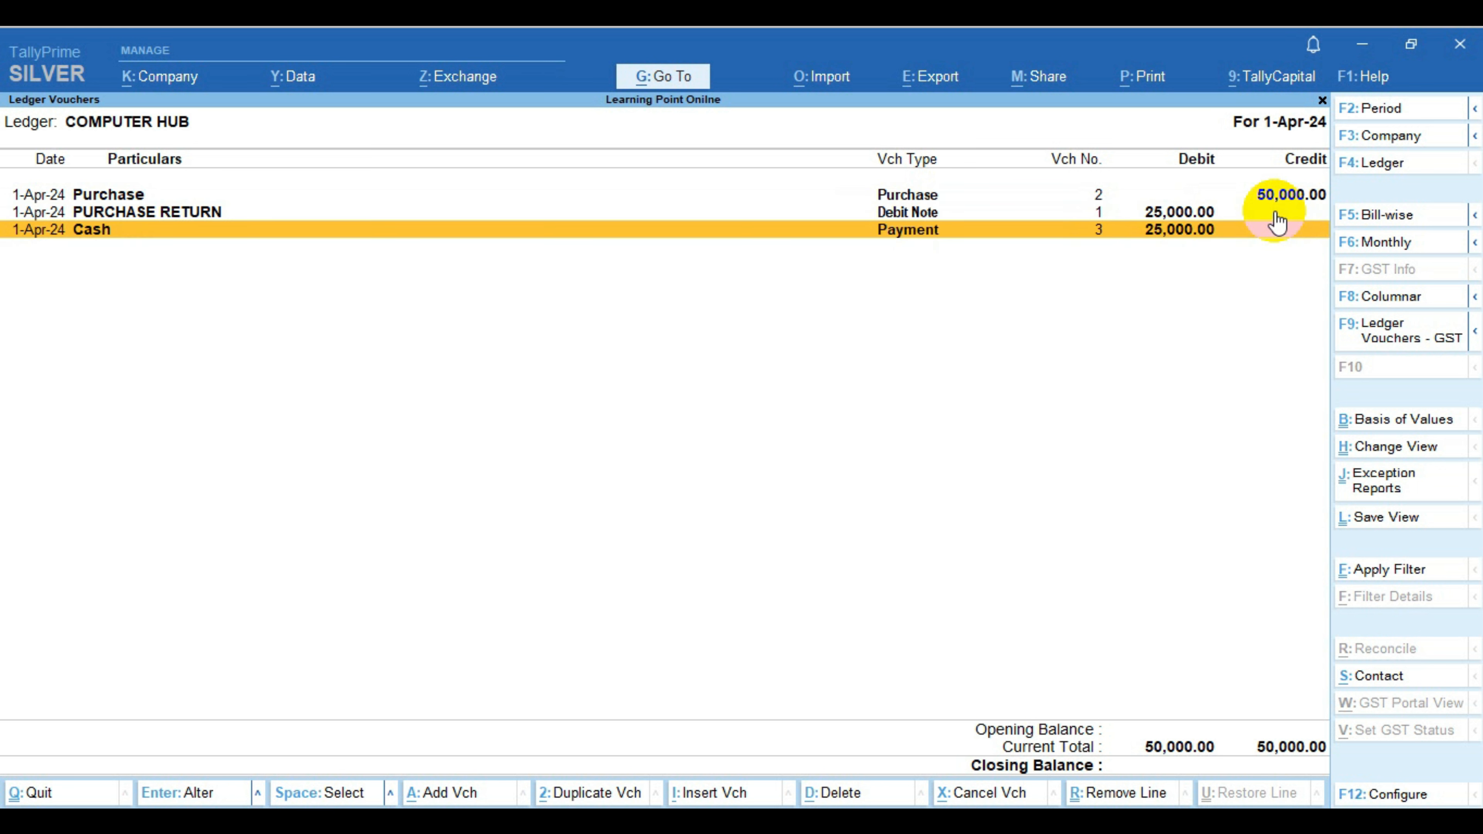